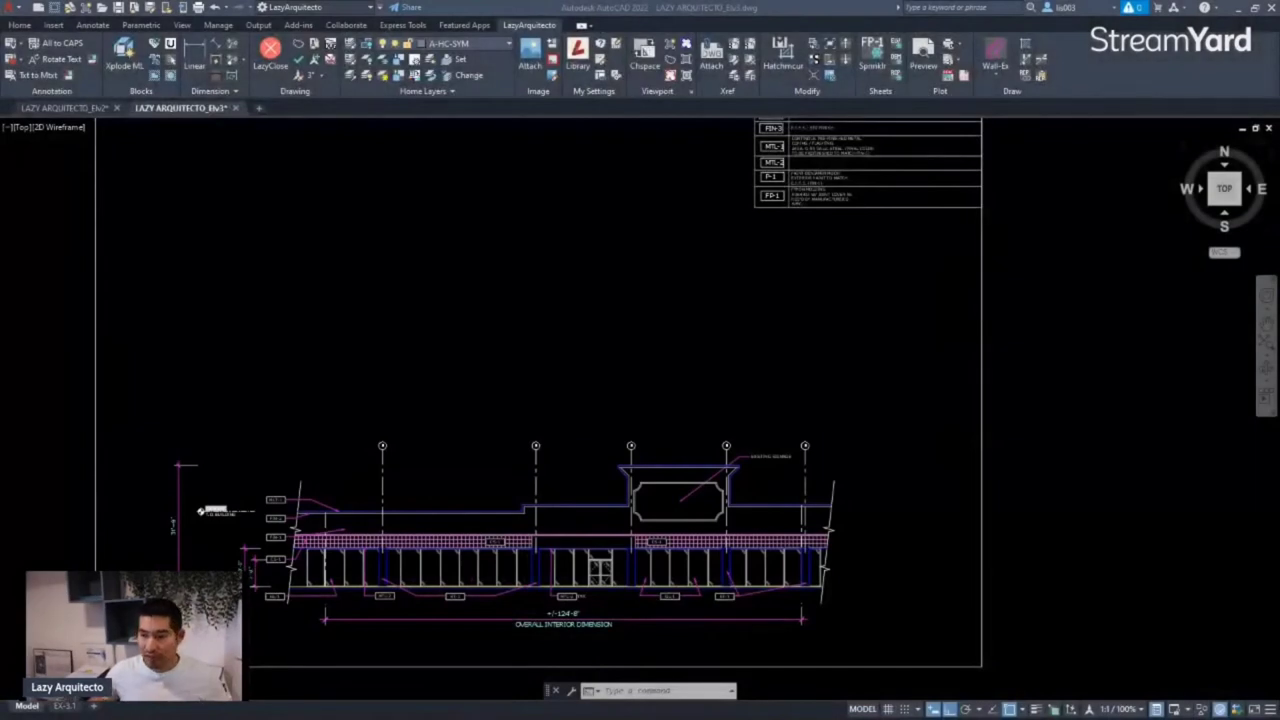
- Search the web in the browser for "logitech options software" and open the Download Logitech Options Customization Software page
left_click(903, 478)
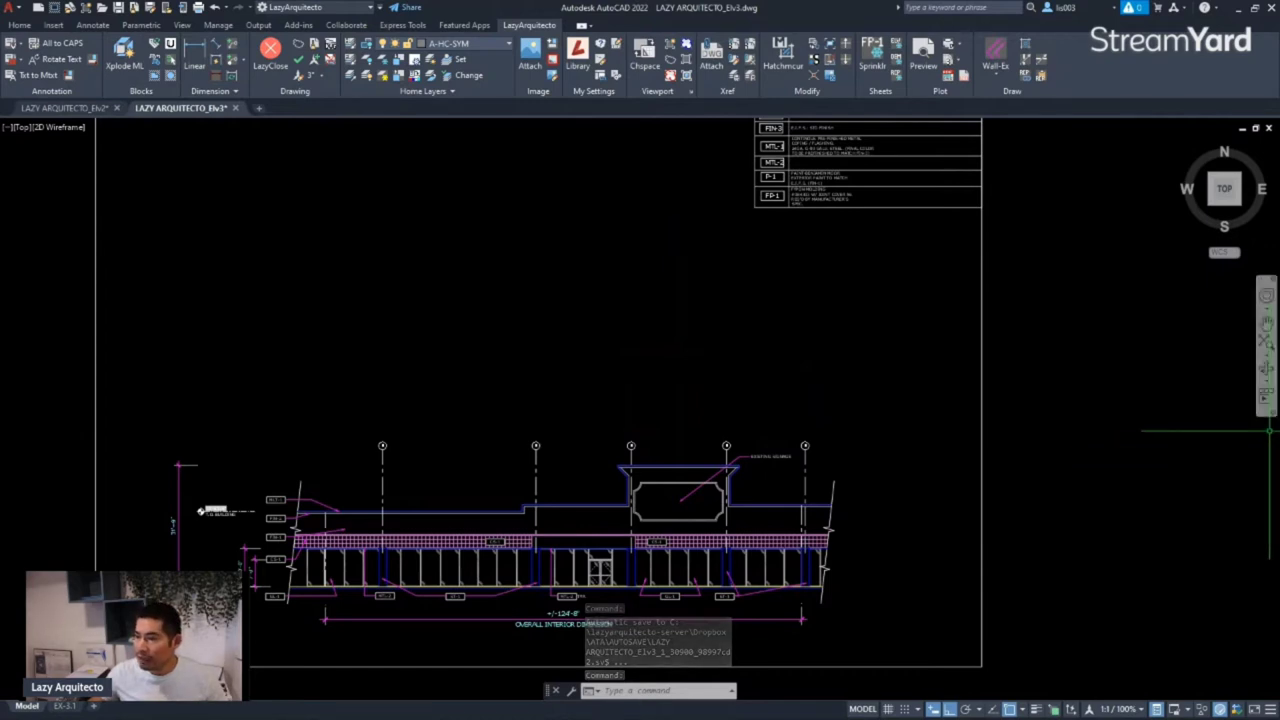
left_click_drag(1279, 214, 368, 102)
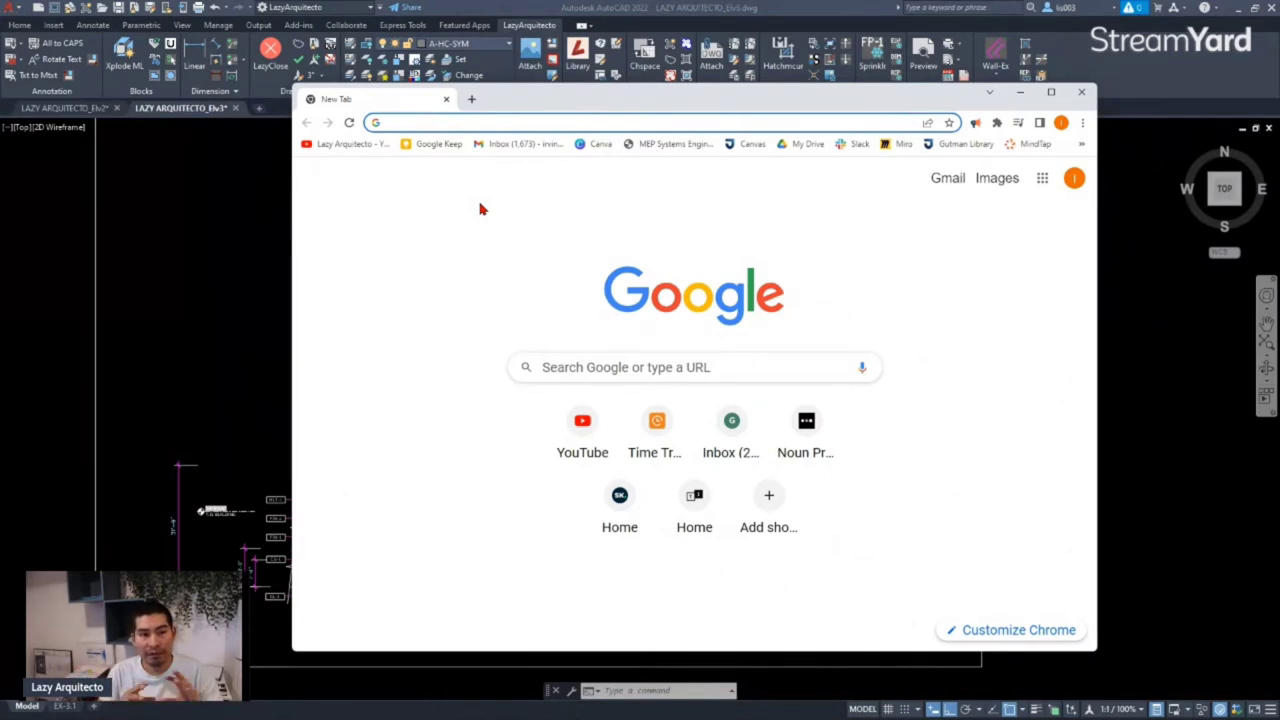
type("logitech")
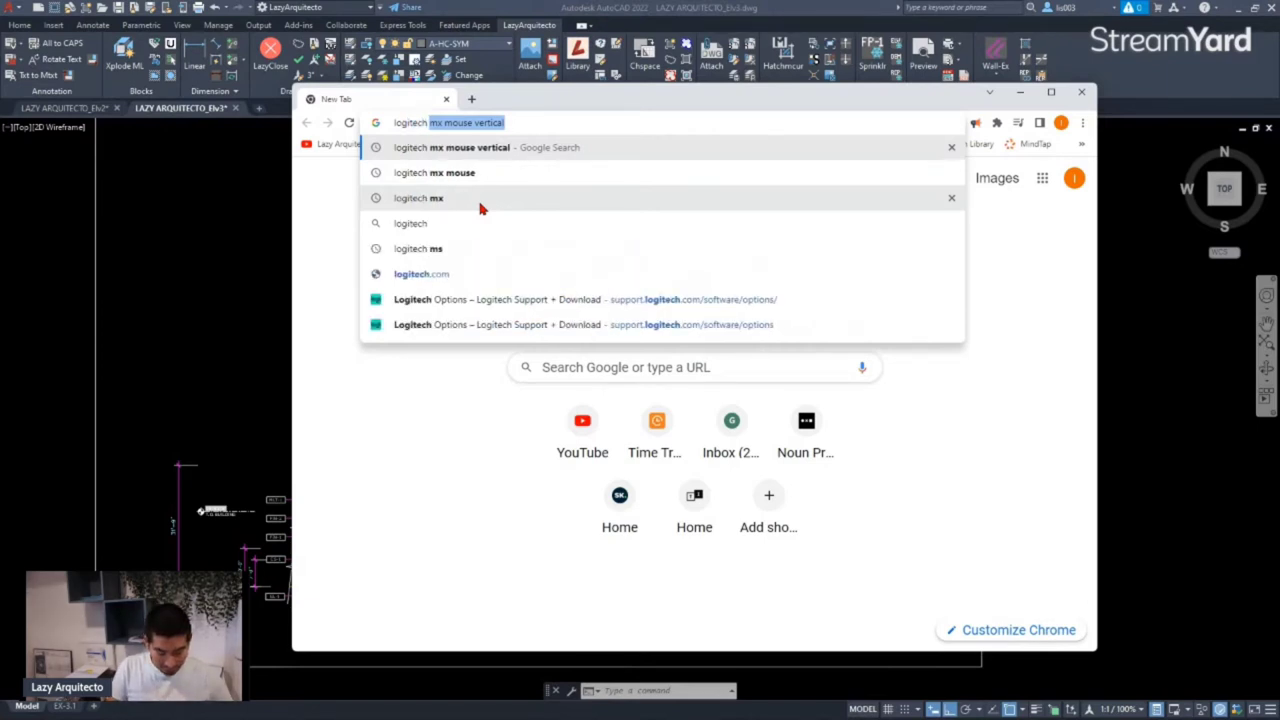
type(" options")
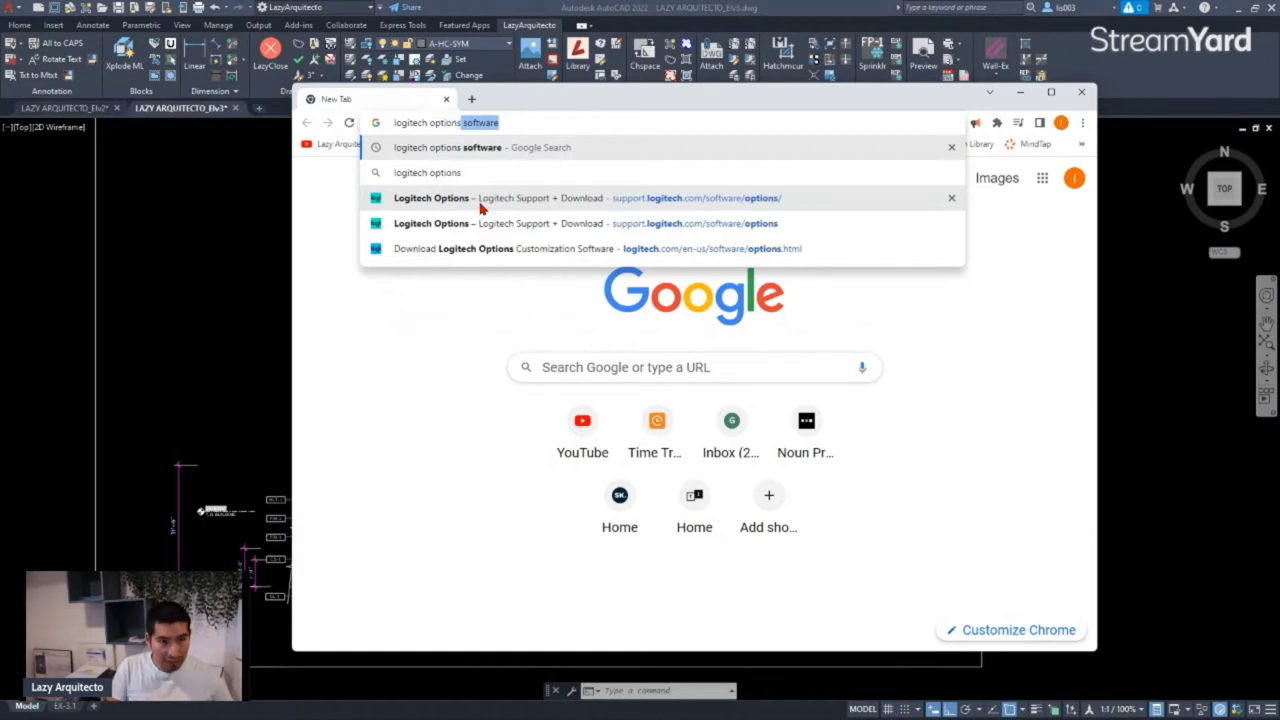
key("Right")
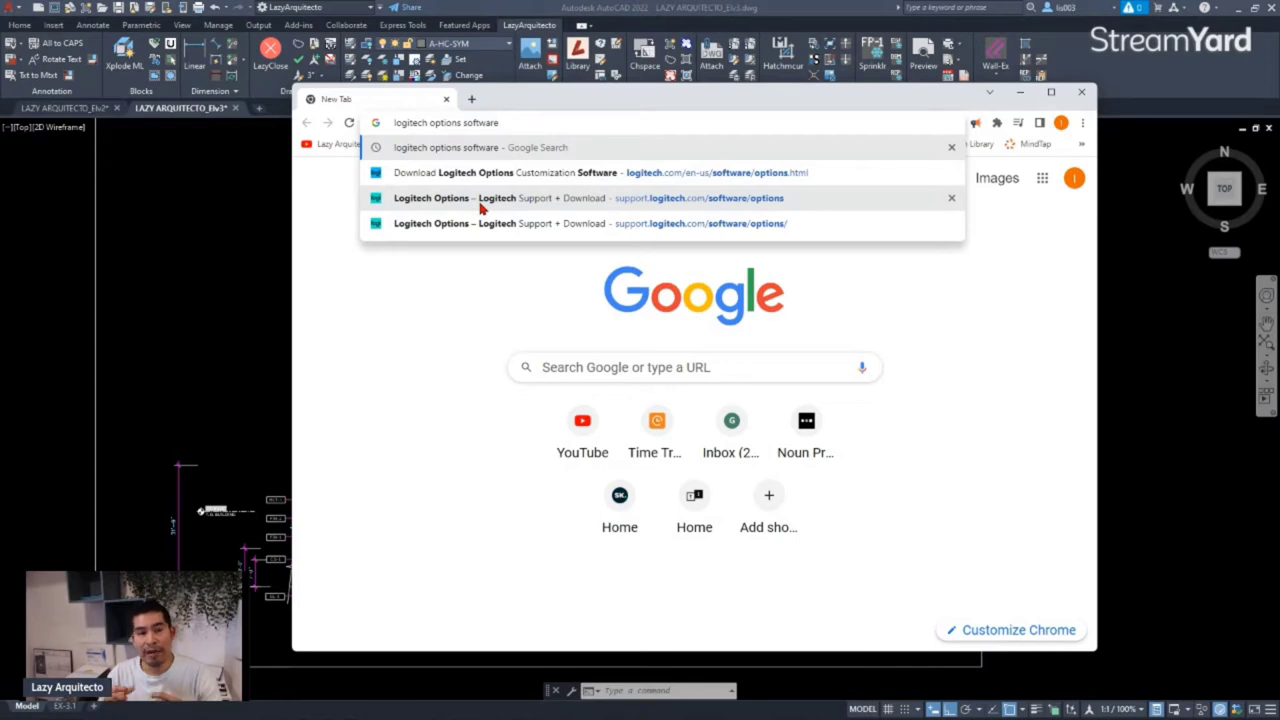
key("Return")
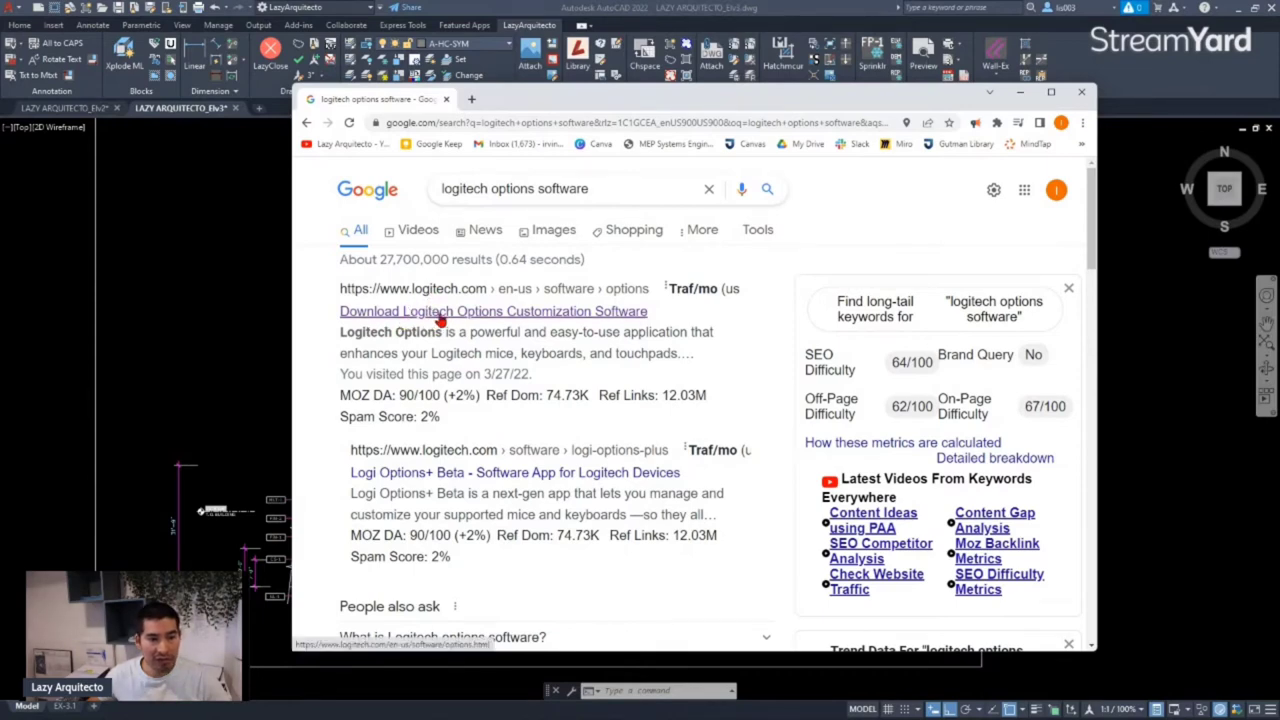
left_click(493, 314)
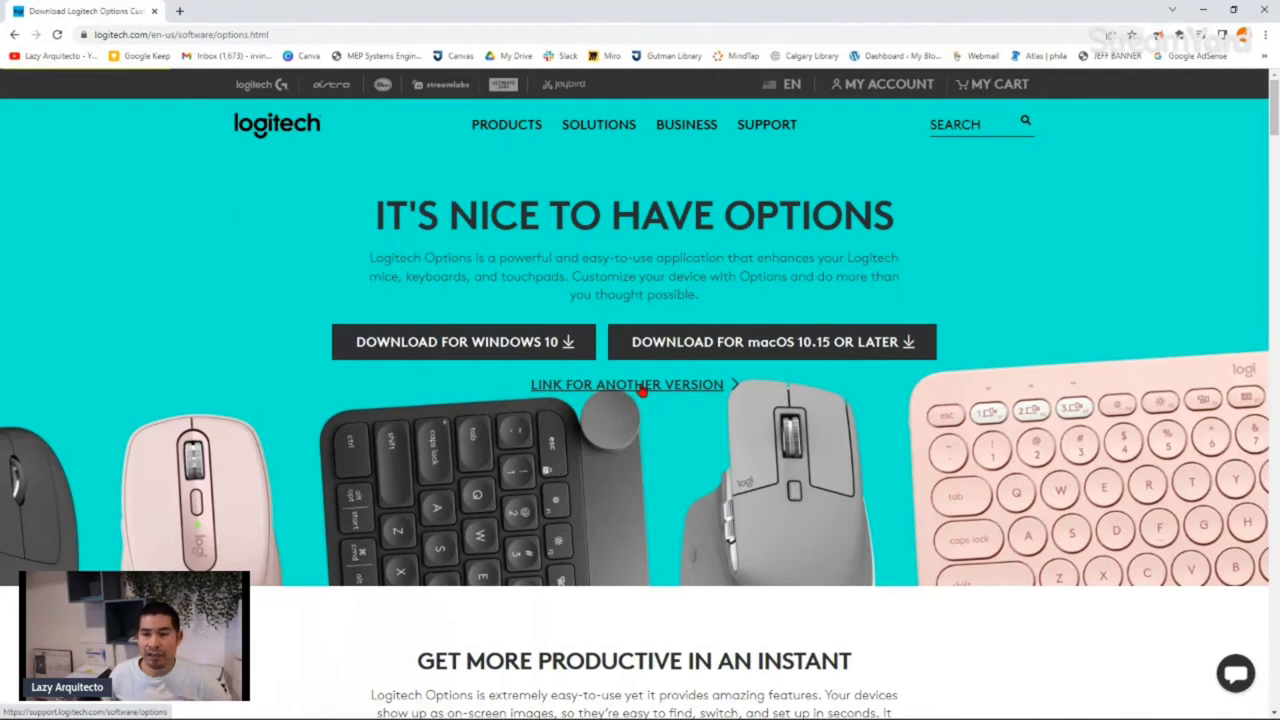
- Download Logitech Options for Windows 11 through the link for another version, and move the browser out of the way
left_click(645, 385)
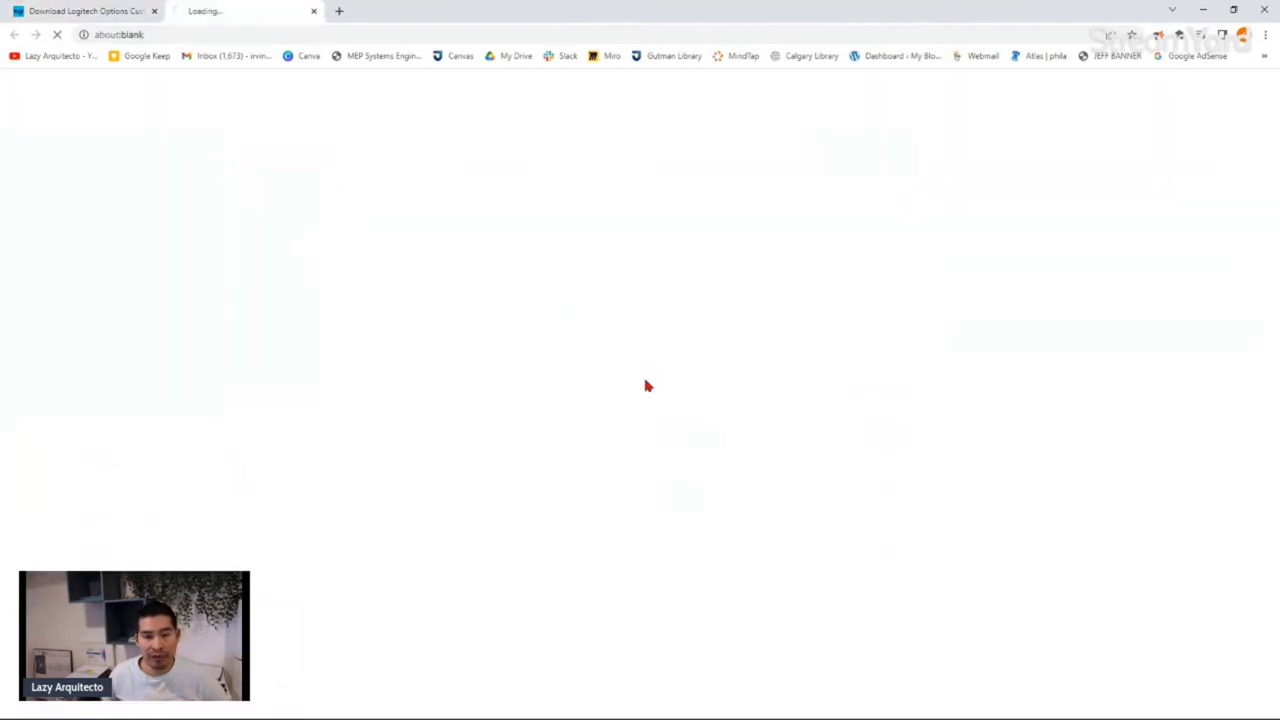
scroll(648, 385, "down", 3)
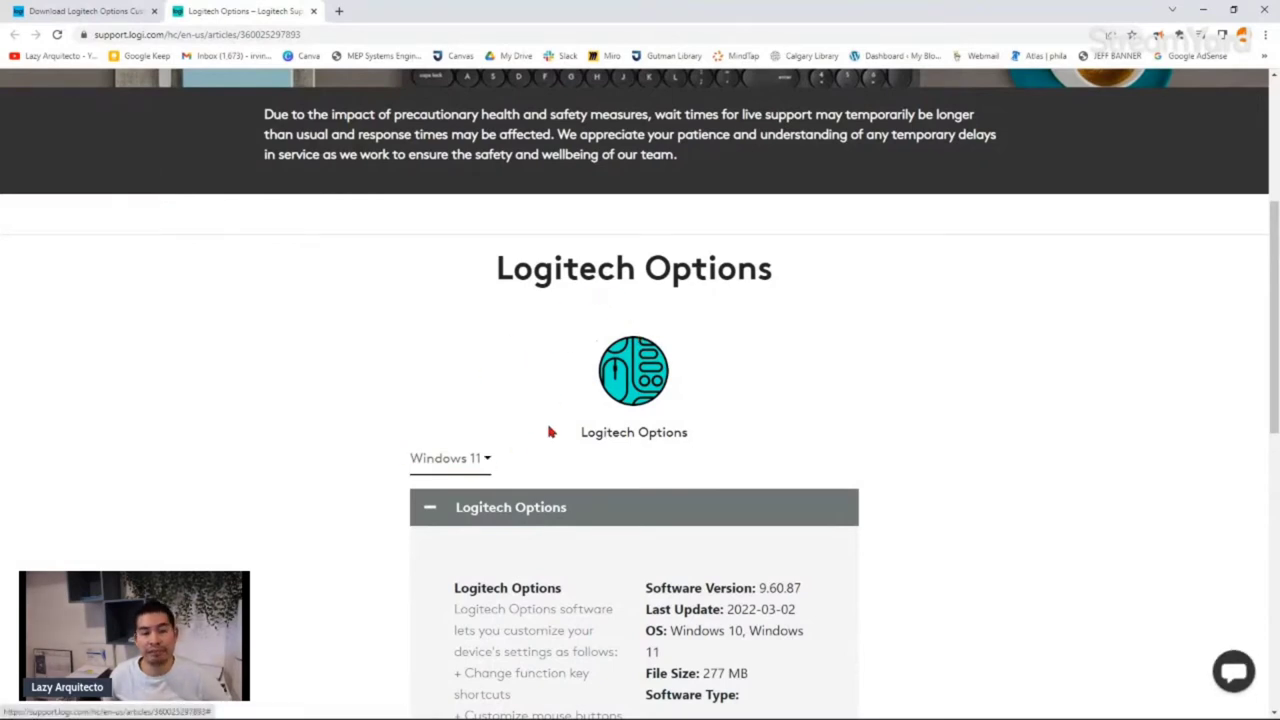
scroll(617, 409, "down", 3)
scroll(548, 358, "down", 1)
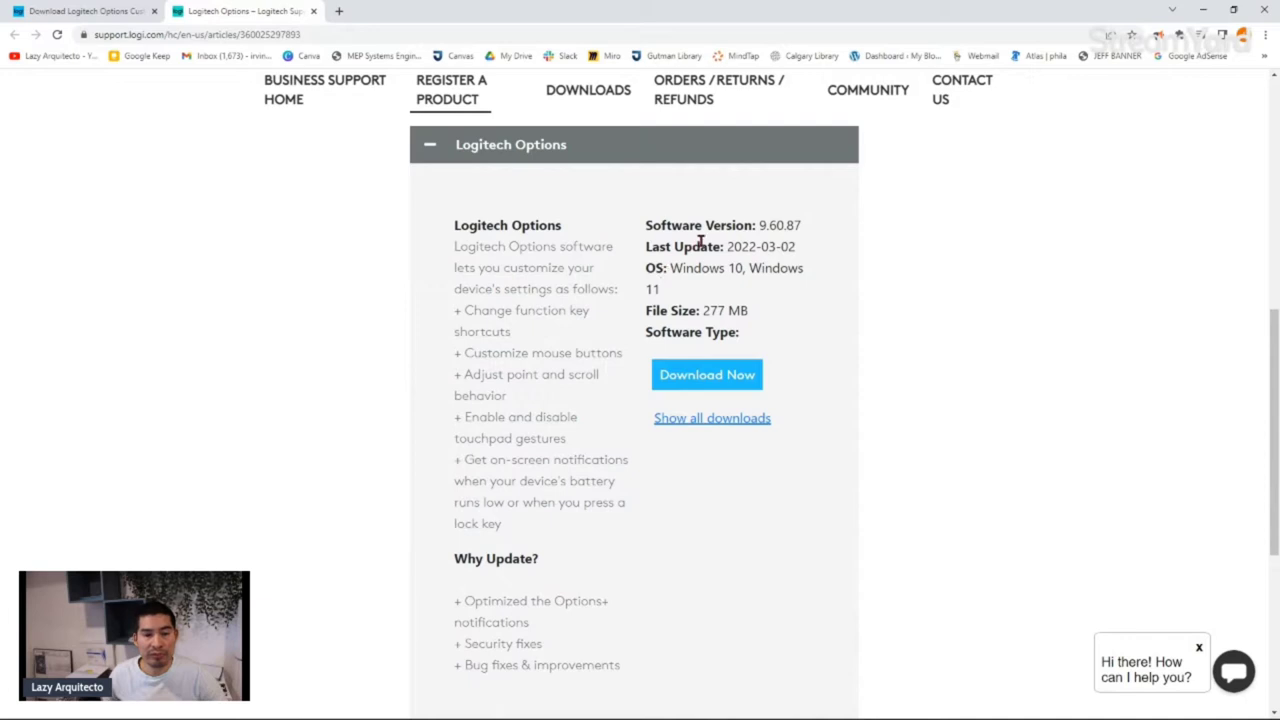
left_click(711, 375)
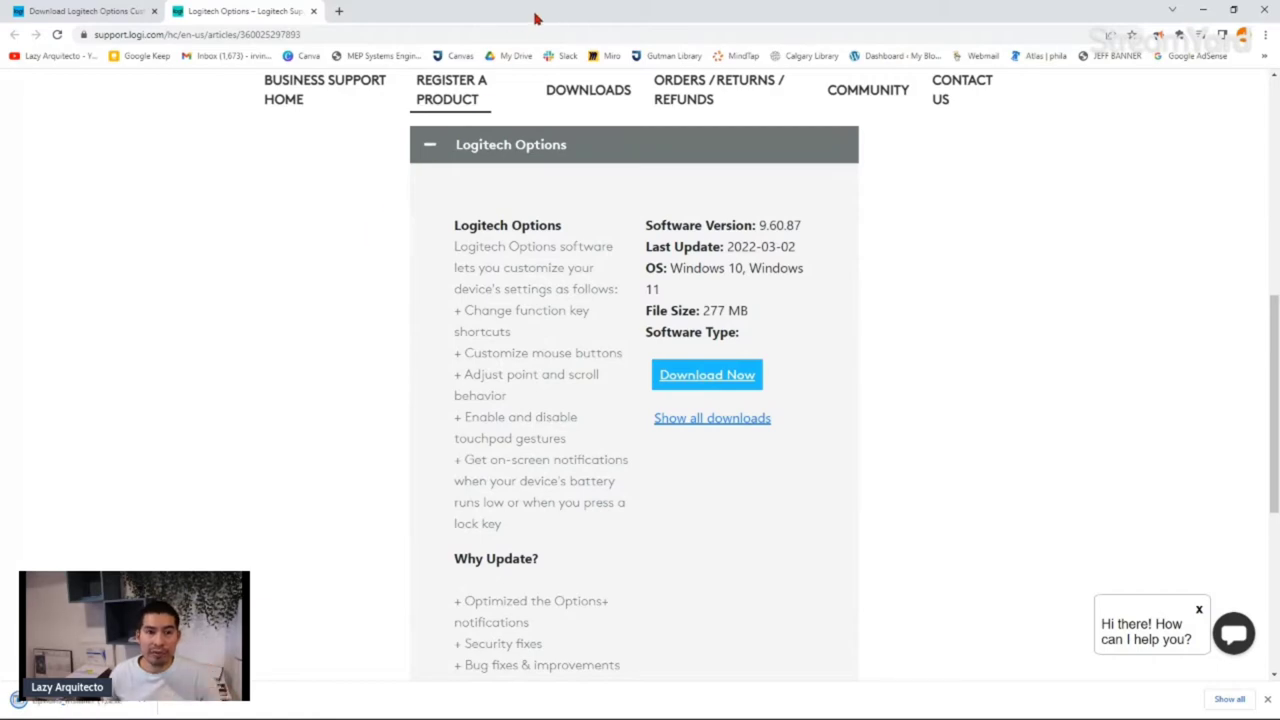
mouse_move(543, 14)
left_mouse_down()
mouse_move(779, 80)
mouse_move(967, 113)
mouse_move(1279, 110)
left_mouse_up()
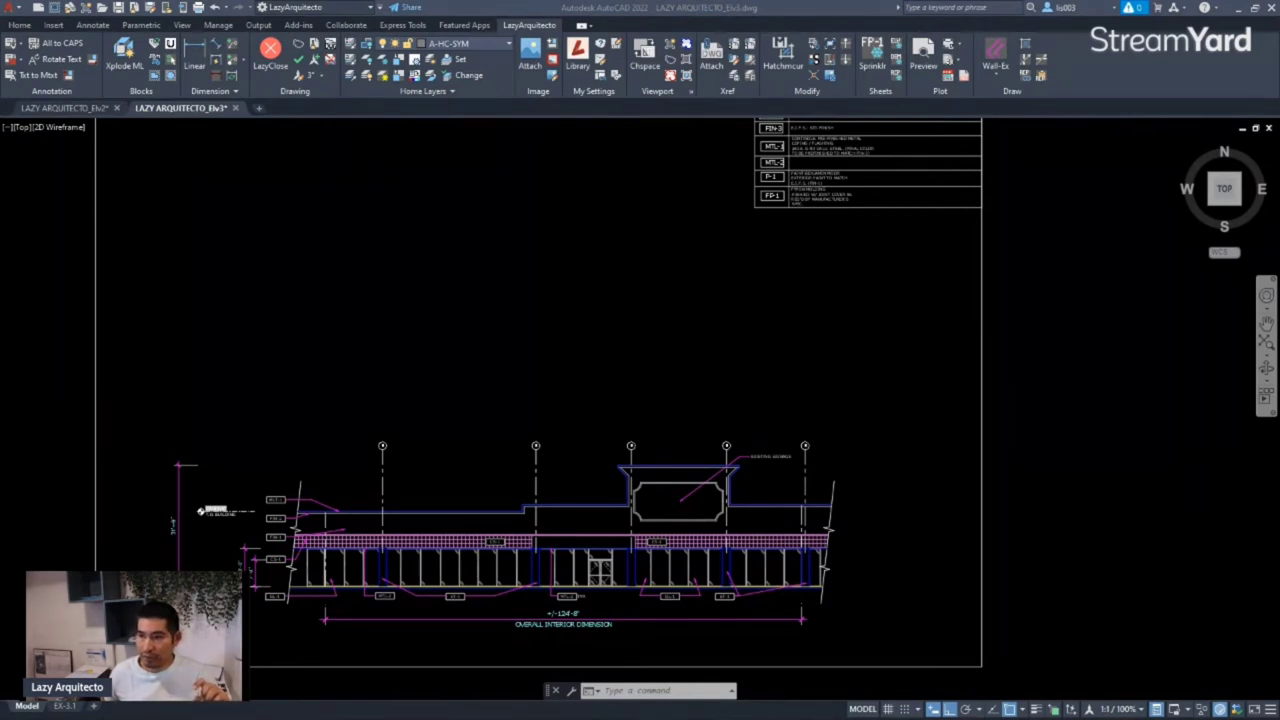
- Put the Logitech Options window away and bring up the Bluetooth & devices page of Windows Settings
left_click_drag(935, 212, 722, 154)
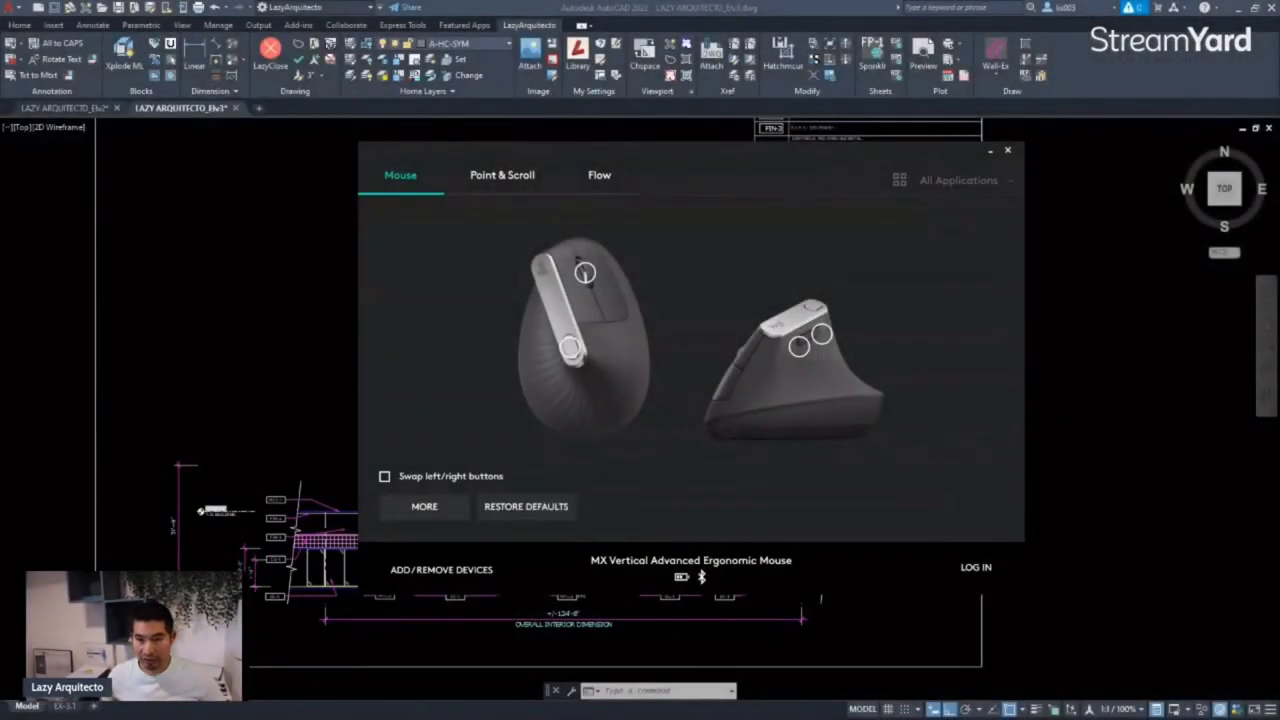
left_click(1006, 465)
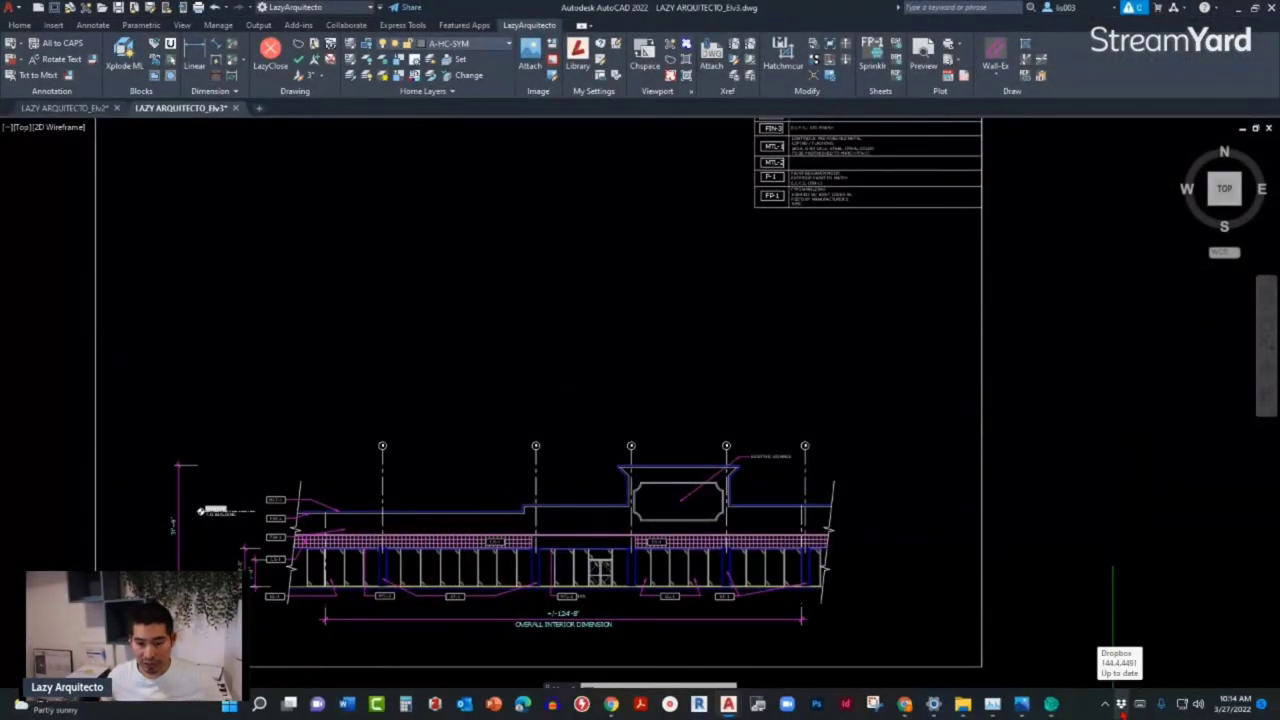
left_click(1105, 704)
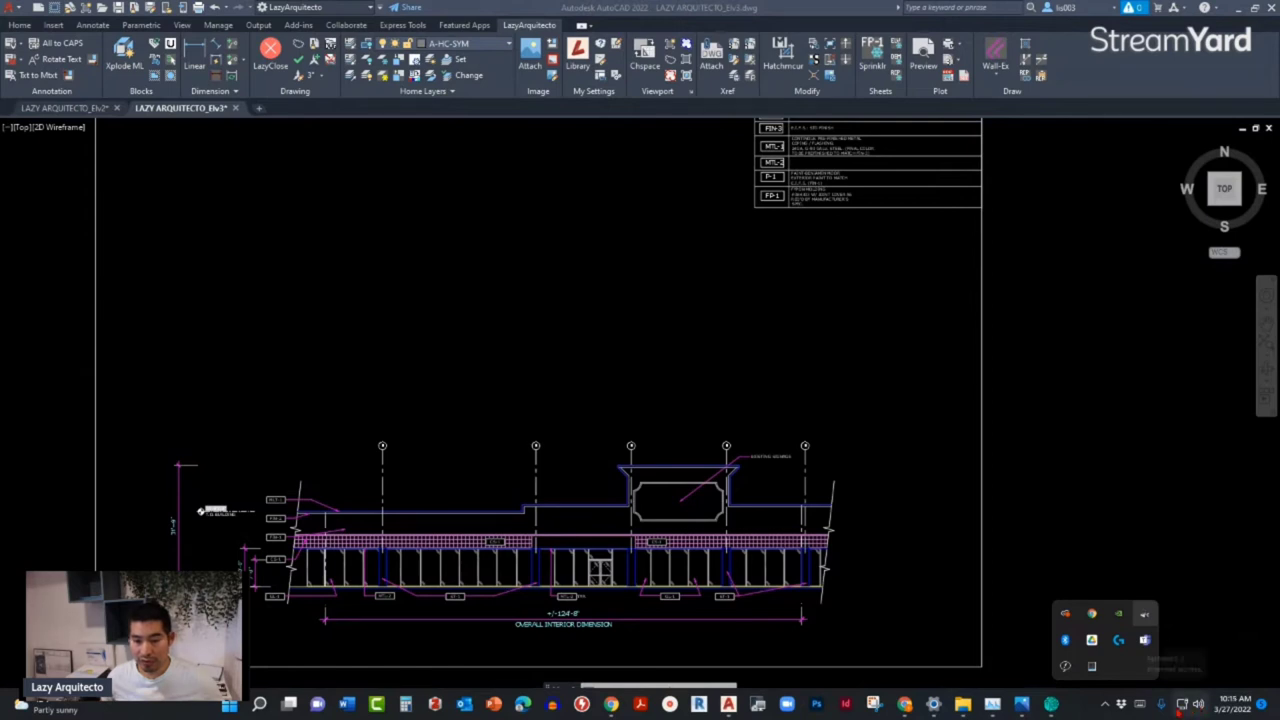
left_click(1232, 706)
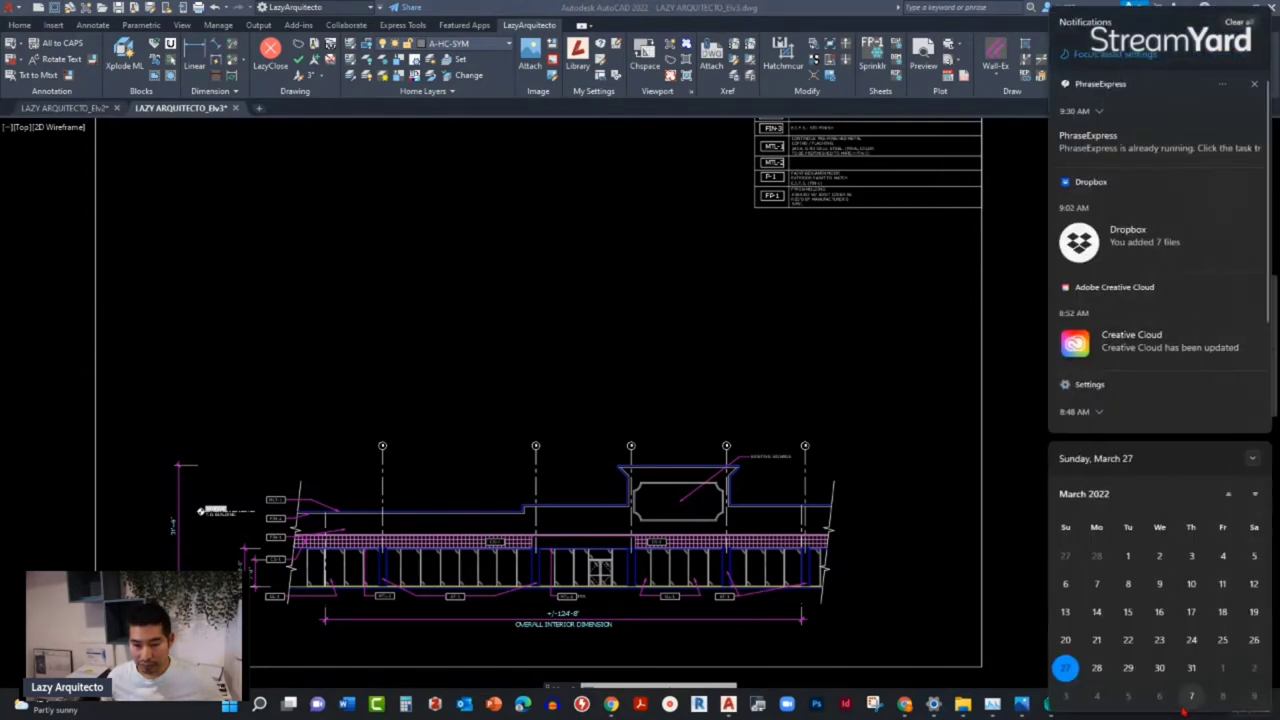
left_click(1075, 660)
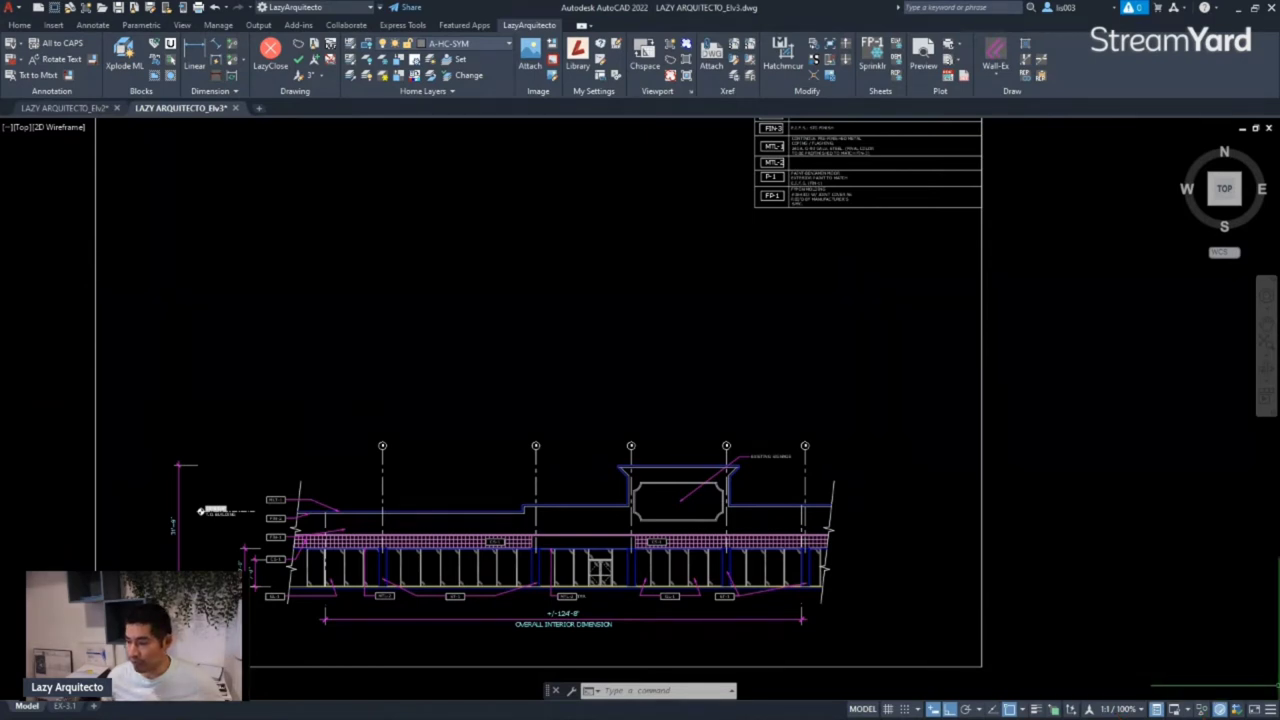
mouse_move(1279, 550)
left_mouse_down()
mouse_move(837, 51)
mouse_move(716, 100)
left_mouse_up()
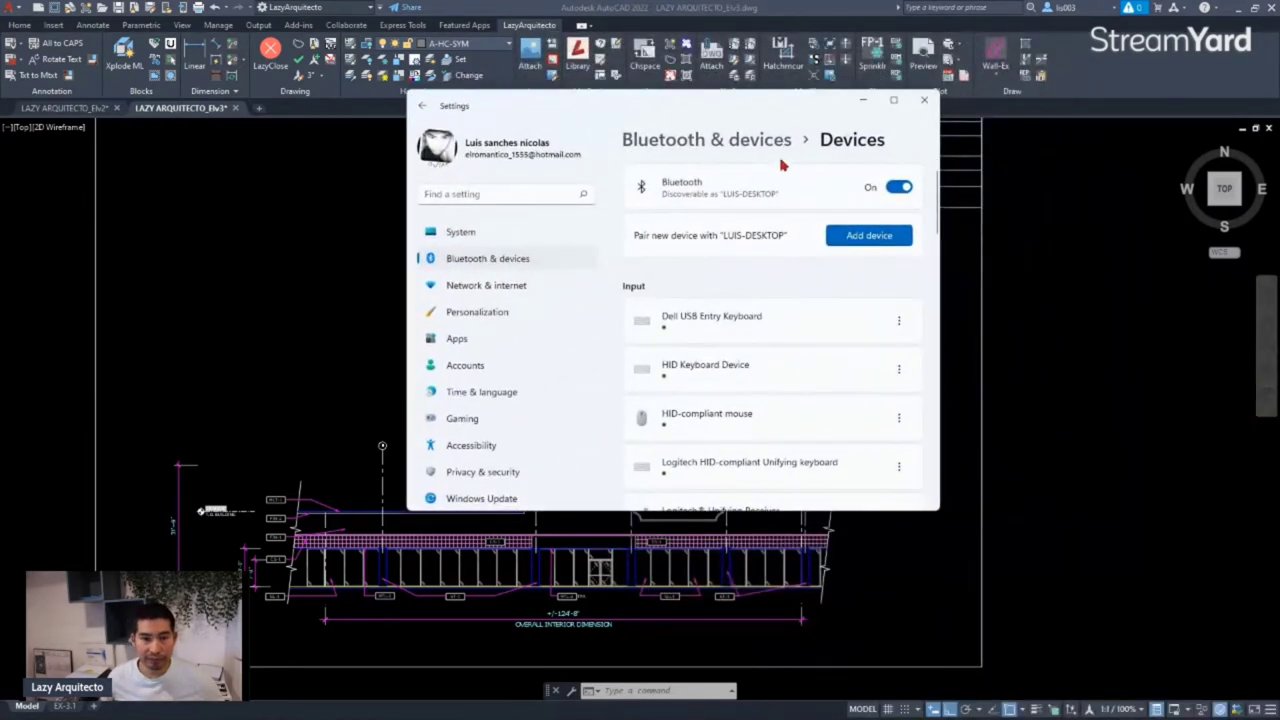
- Show the options for adding a device, locate the MX Vertical mouse in the device list, and return to the AutoCAD drawing
left_click(867, 236)
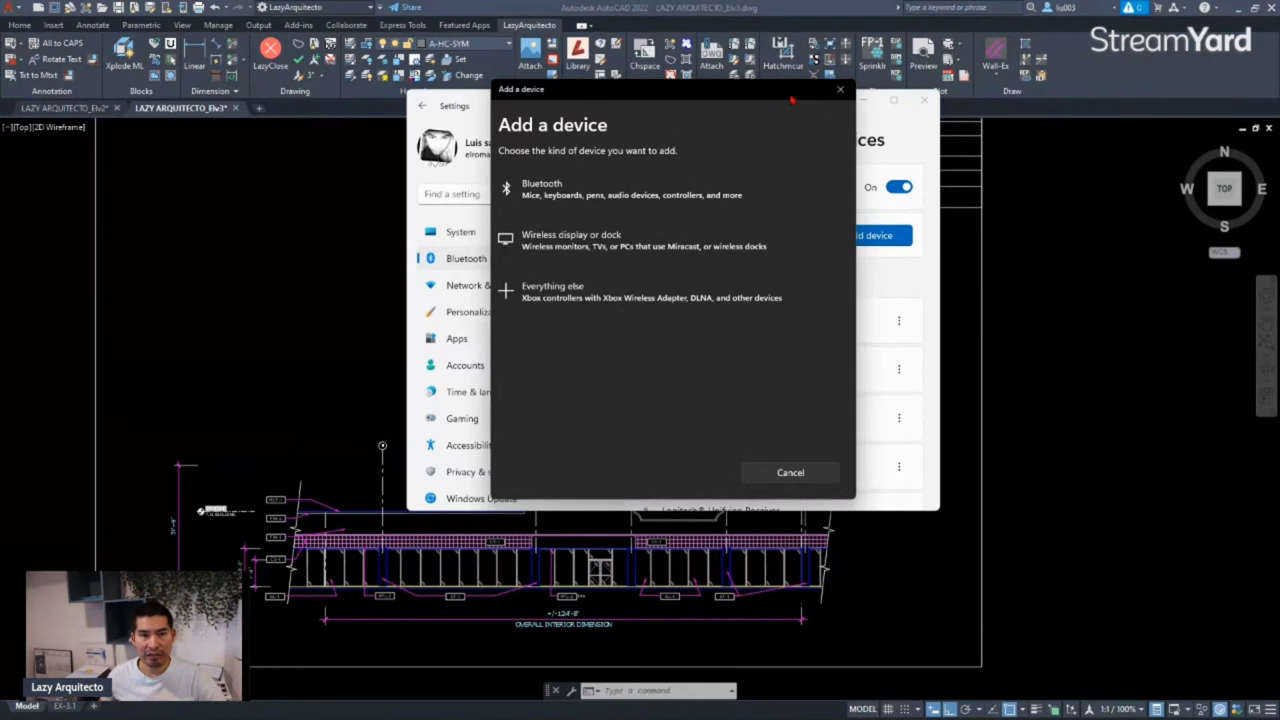
left_click(840, 89)
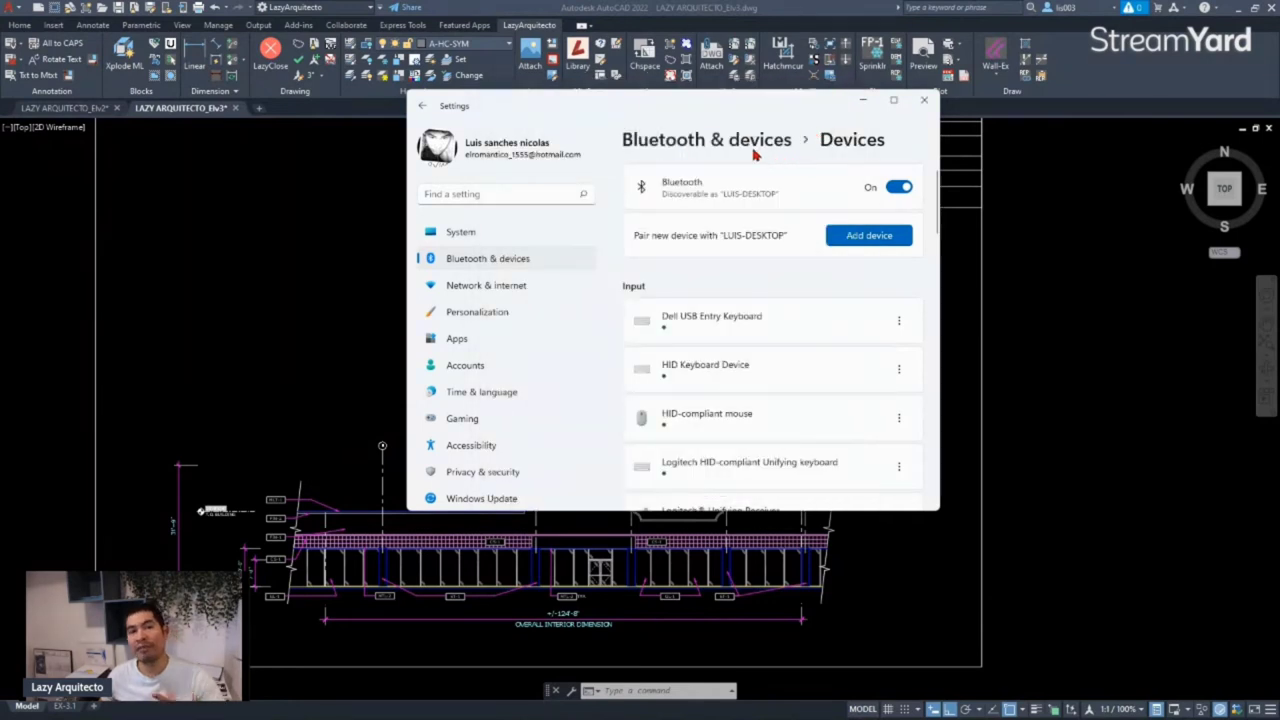
left_click_drag(711, 109, 723, 106)
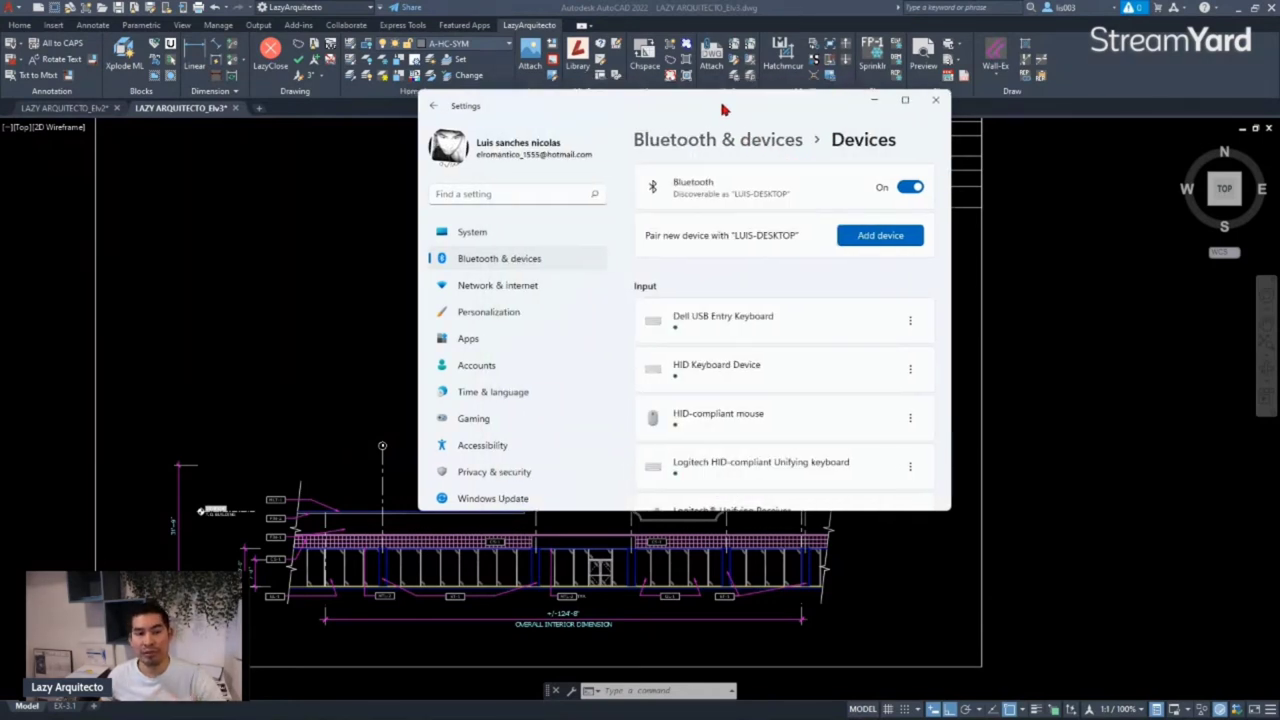
scroll(766, 280, "down", 5)
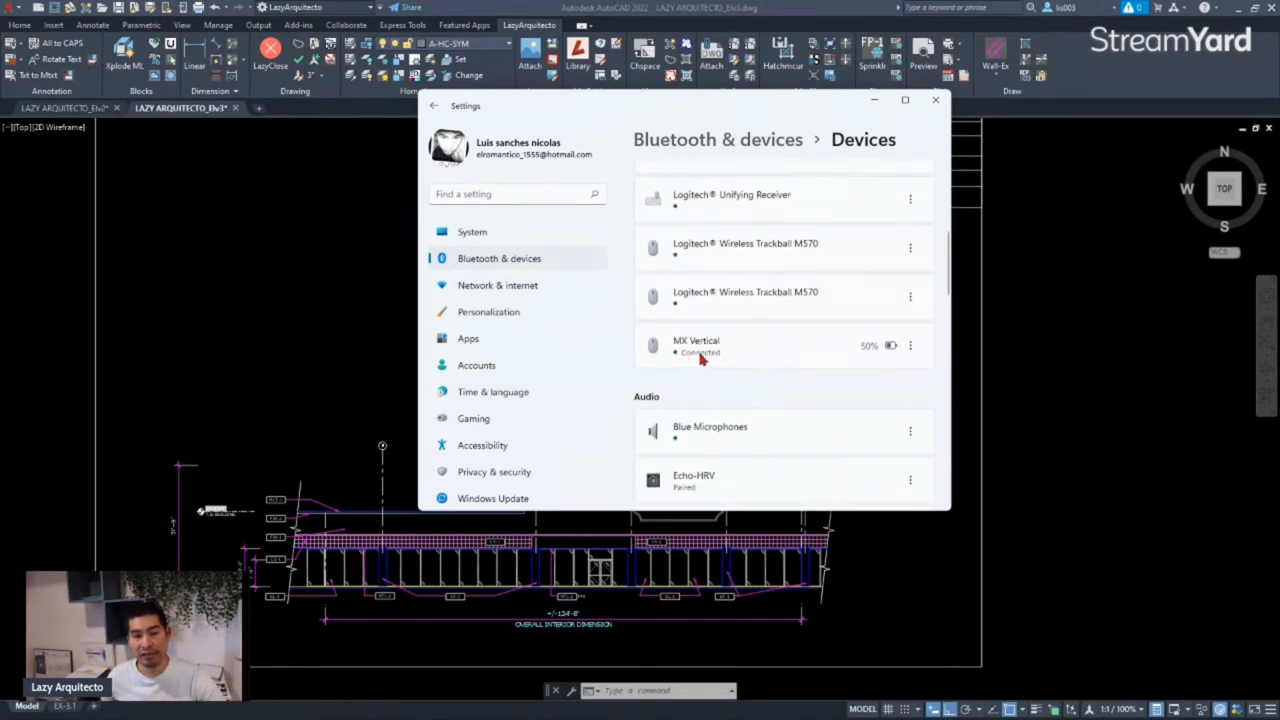
left_click_drag(763, 112, 1232, 158)
key("alt+Tab")
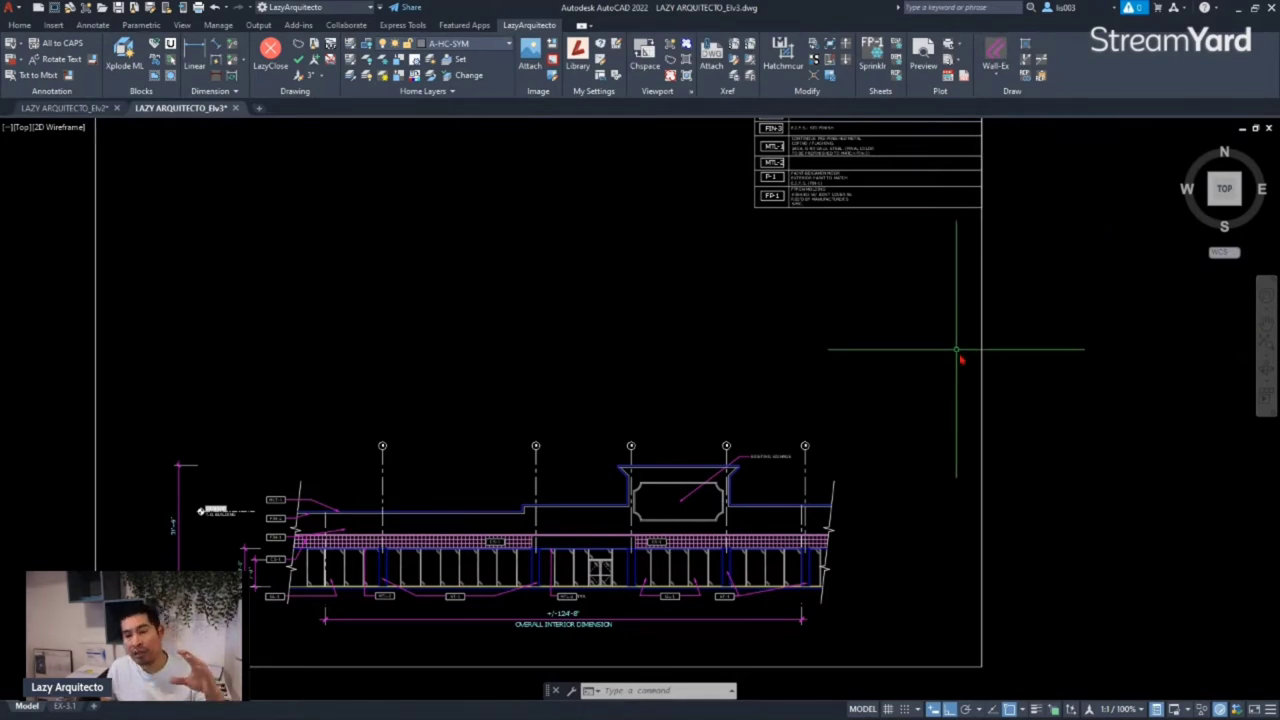
- In Logitech Options, set the MX Vertical's pointer speed button to Keystroke assignment and activate its keystroke field
left_click(1050, 706)
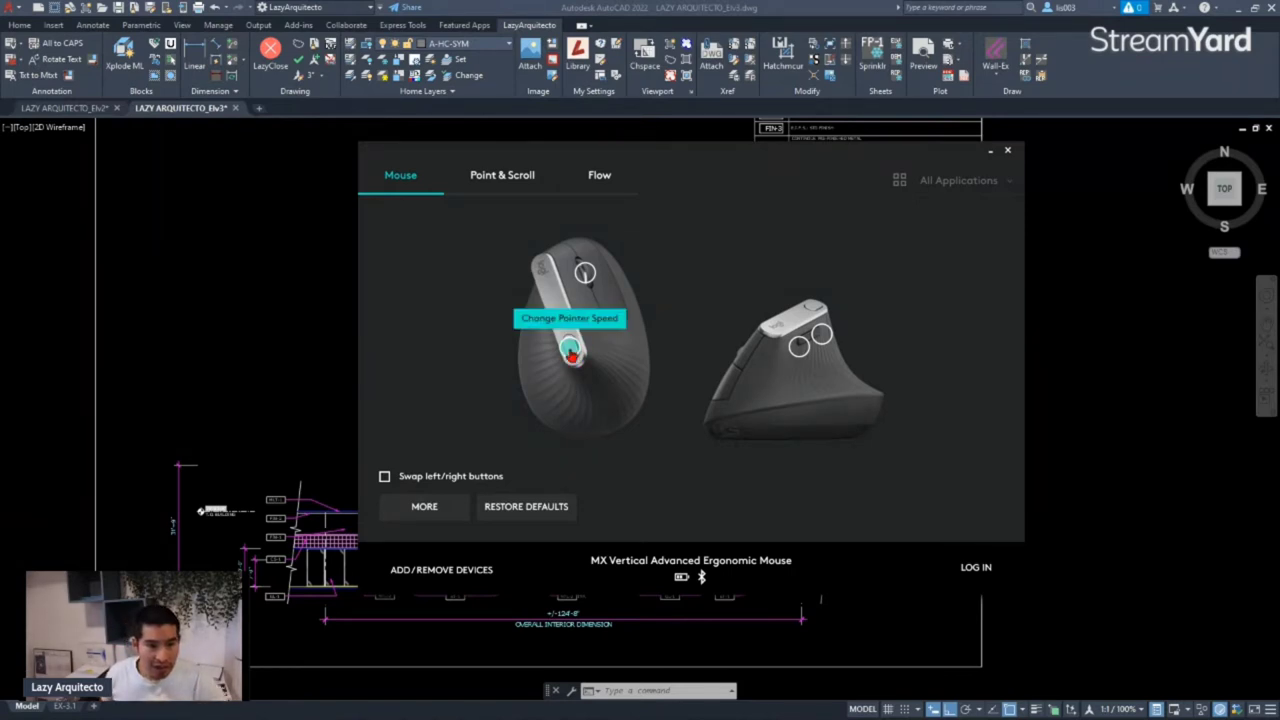
left_click(570, 350)
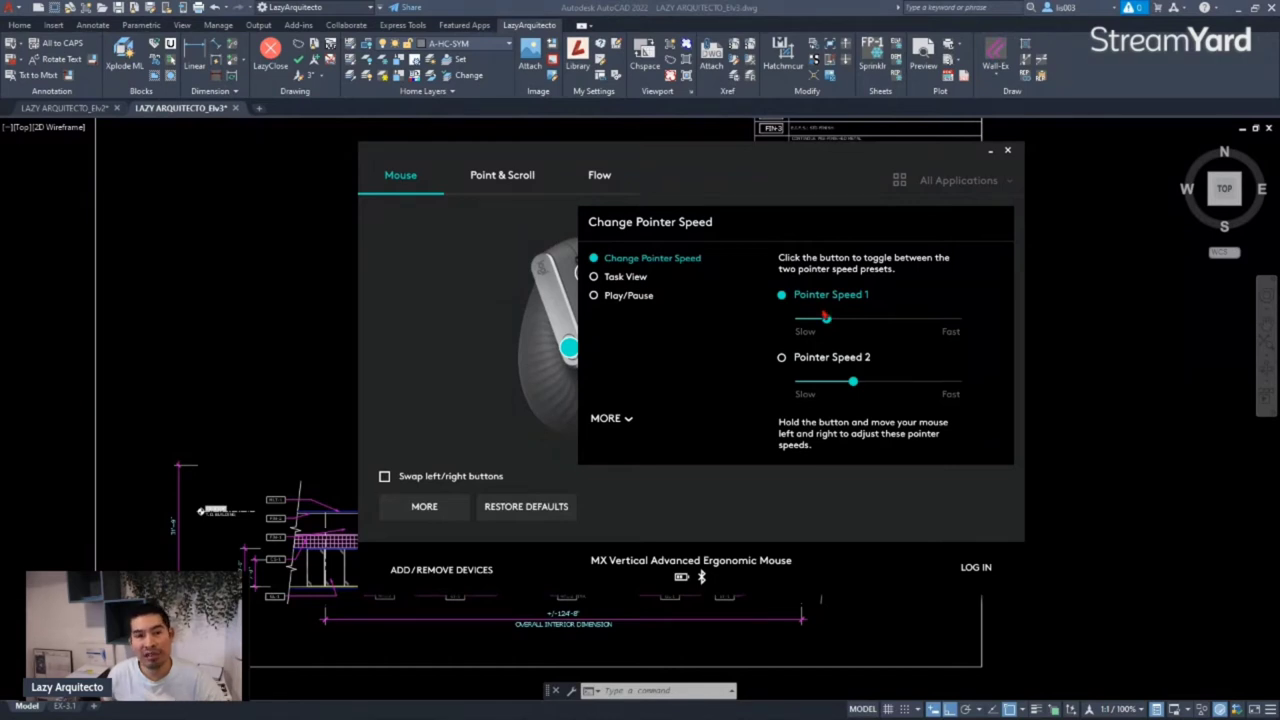
left_click(628, 421)
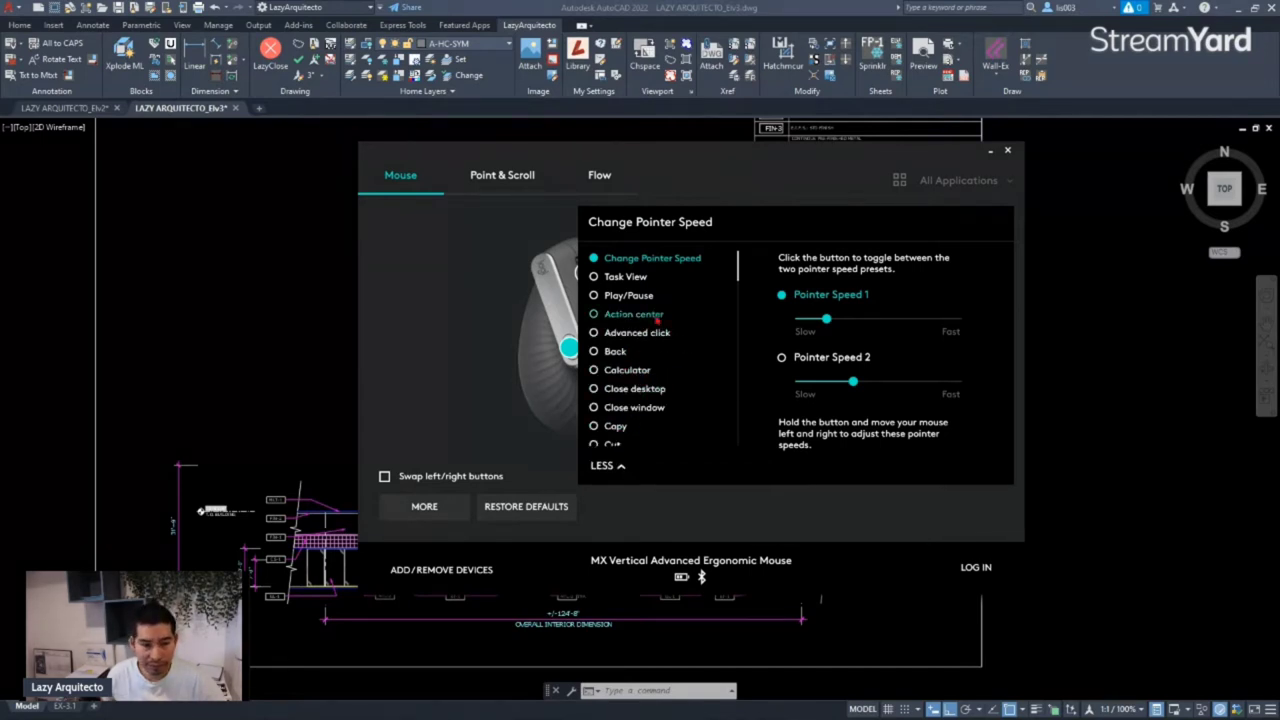
scroll(660, 318, "down", 4)
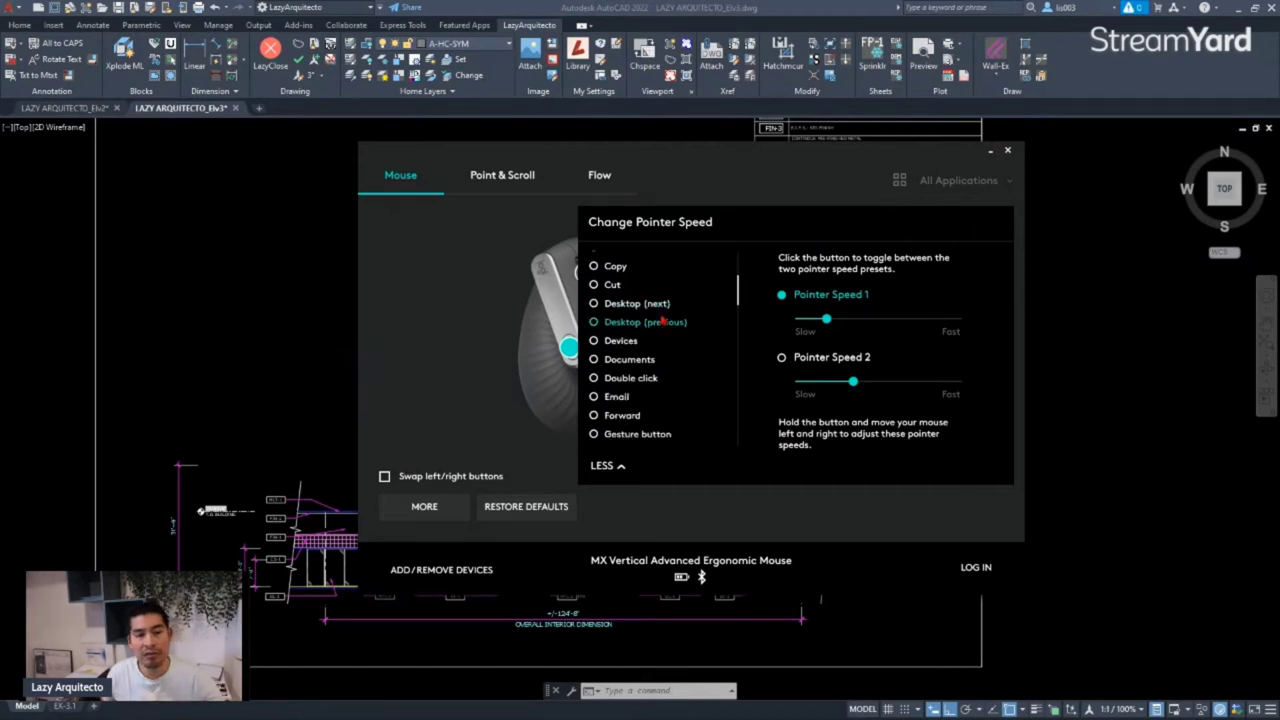
scroll(665, 345, "down", 2)
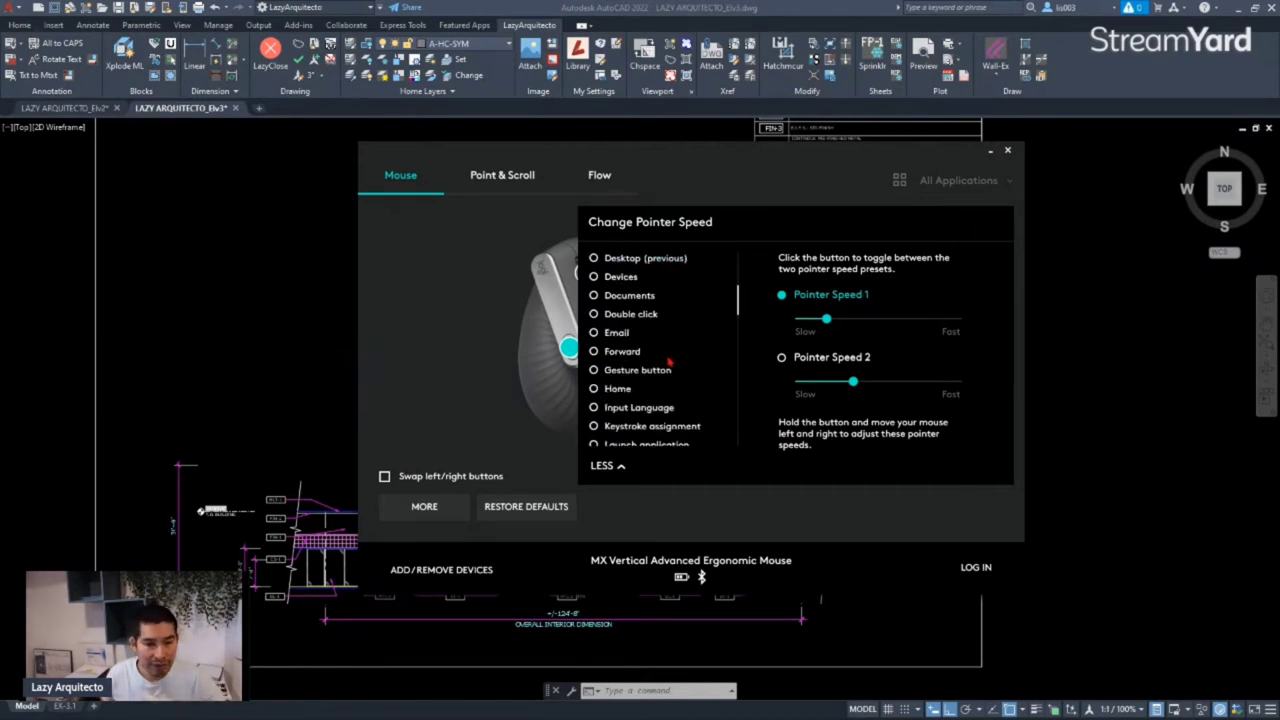
scroll(670, 366, "down", 3)
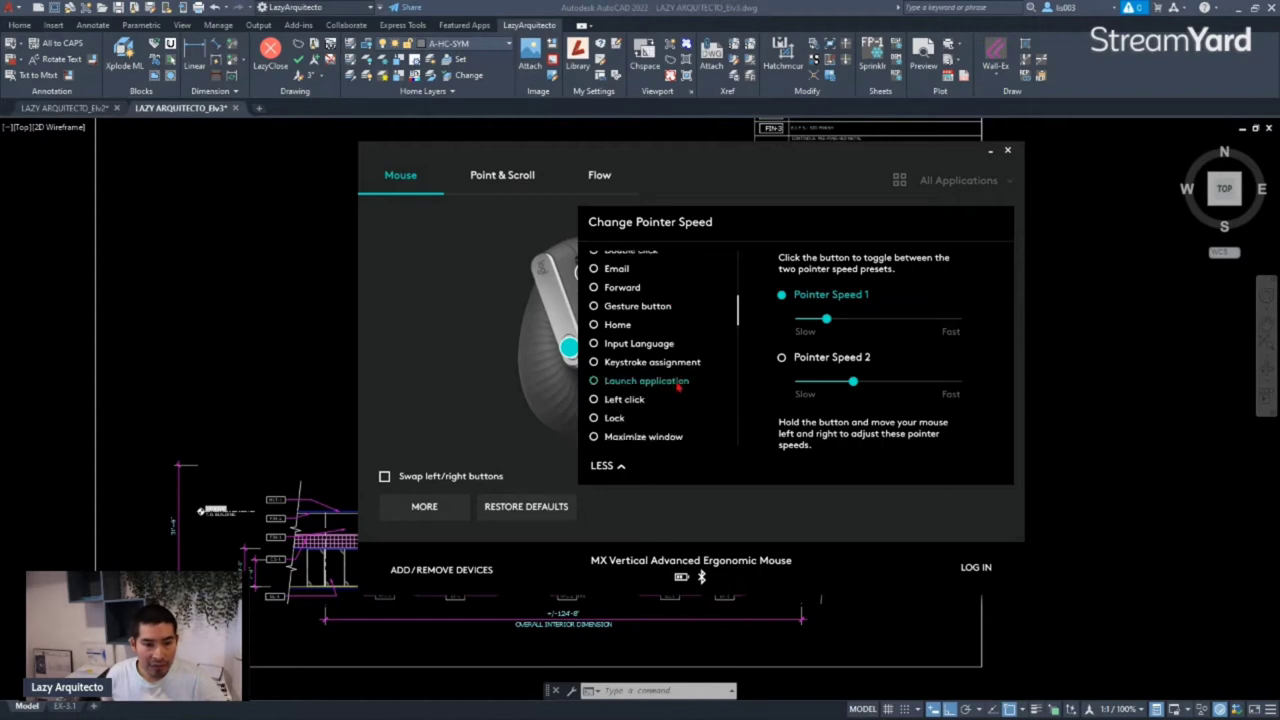
scroll(676, 392, "down", 2)
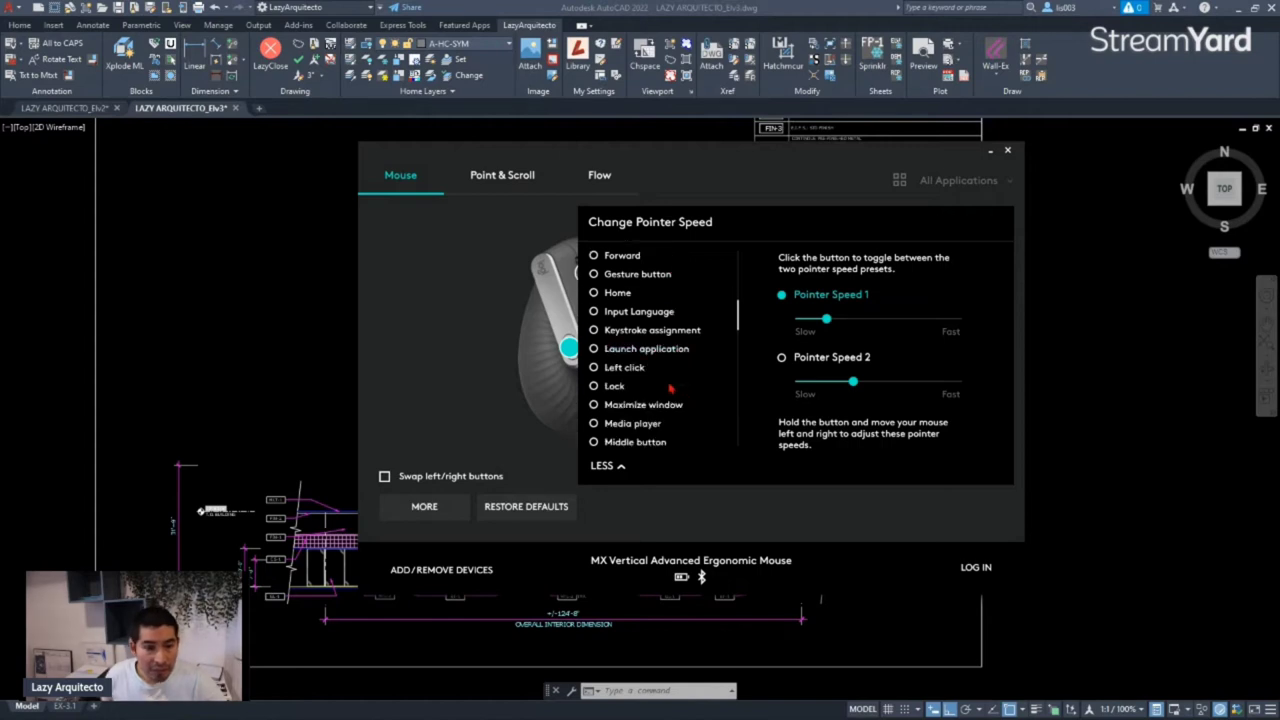
left_click(660, 331)
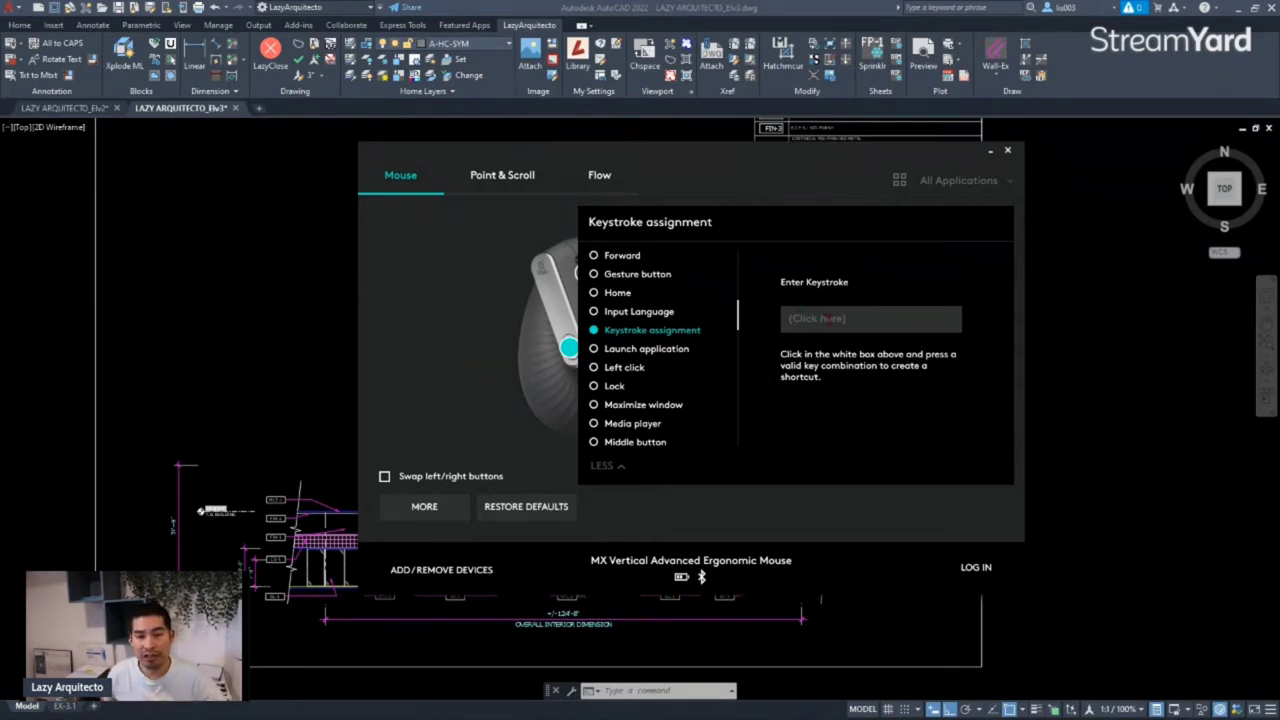
left_click(825, 318)
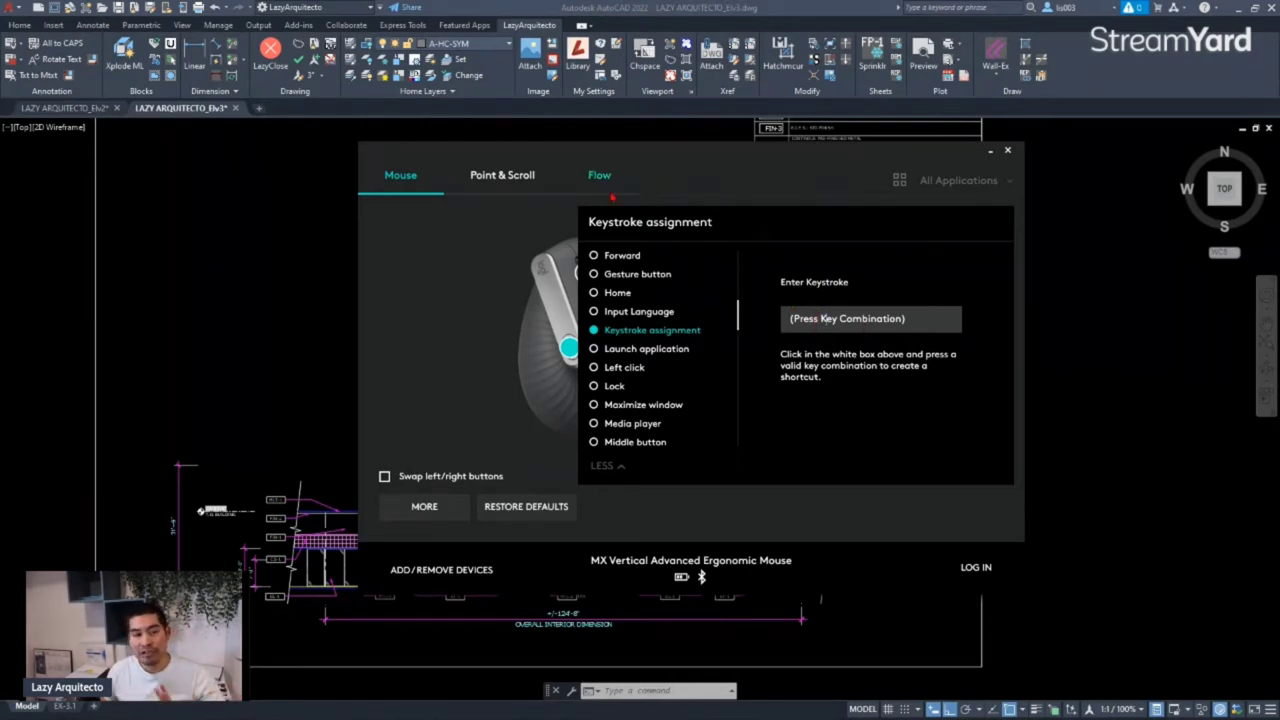
- Move the Logitech Options window out of the drawing area and open AutoCAD's Customize User Interface with the CUI command
left_click_drag(576, 153, 1279, 219)
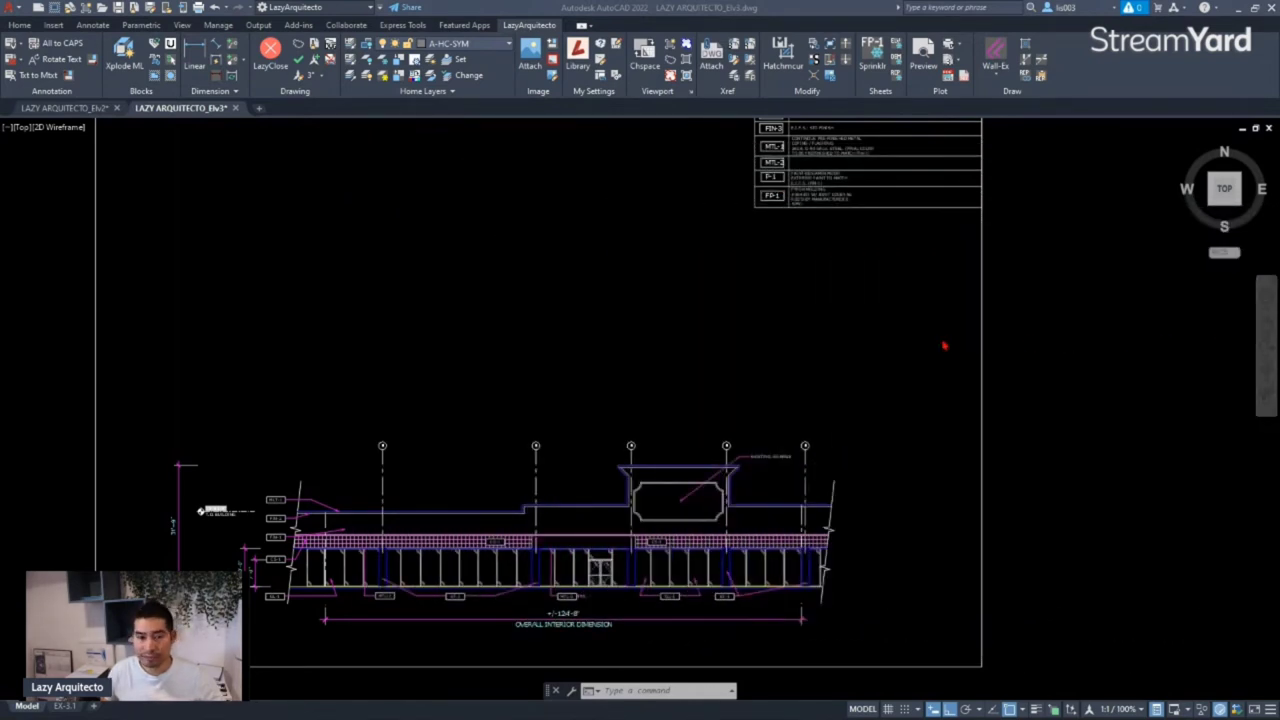
left_click_drag(711, 348, 698, 370)
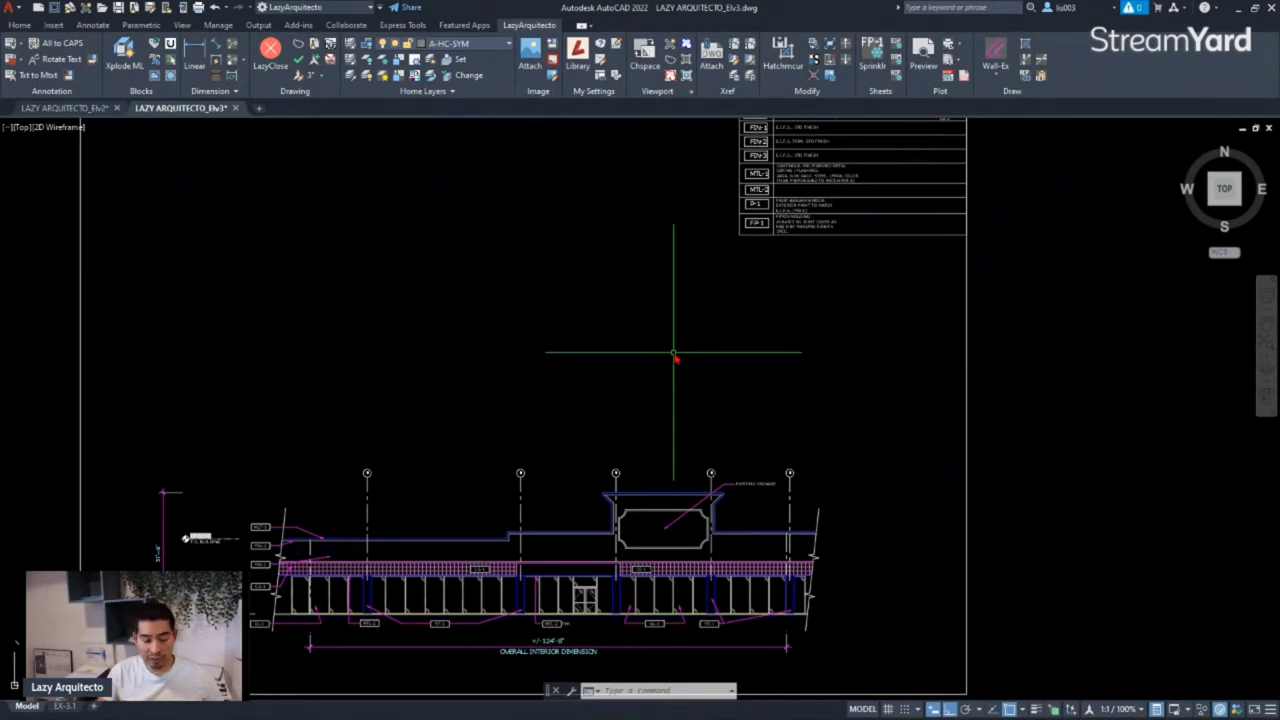
type("cu")
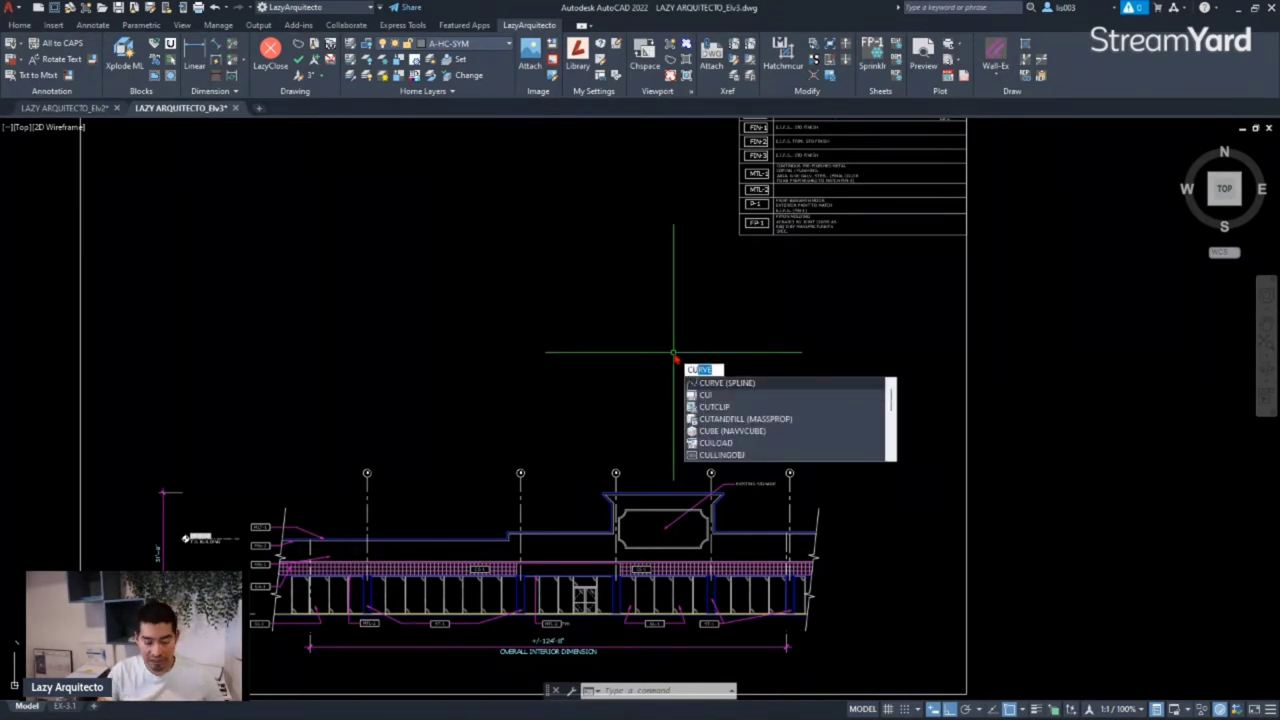
type("i")
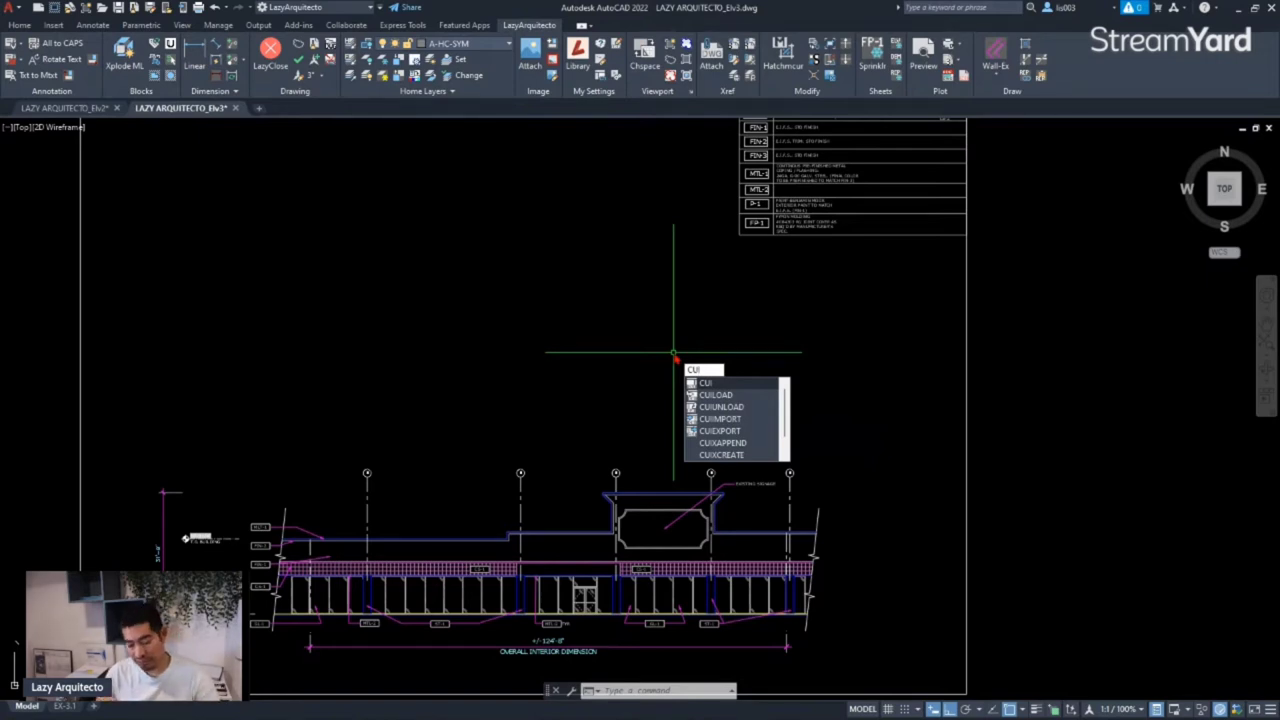
key("Return")
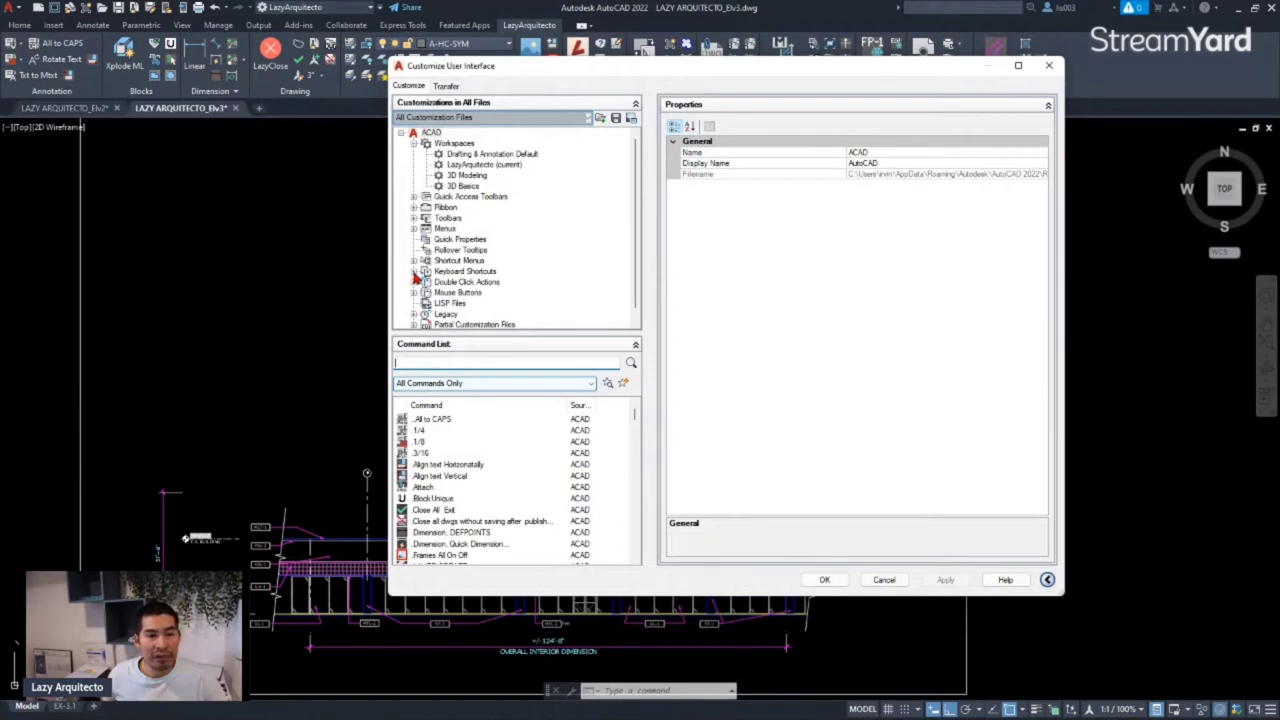
- Expand Keyboard Shortcuts and its Shortcut Keys in the customization tree, and look through the commands that have shortcuts
left_click(414, 272)
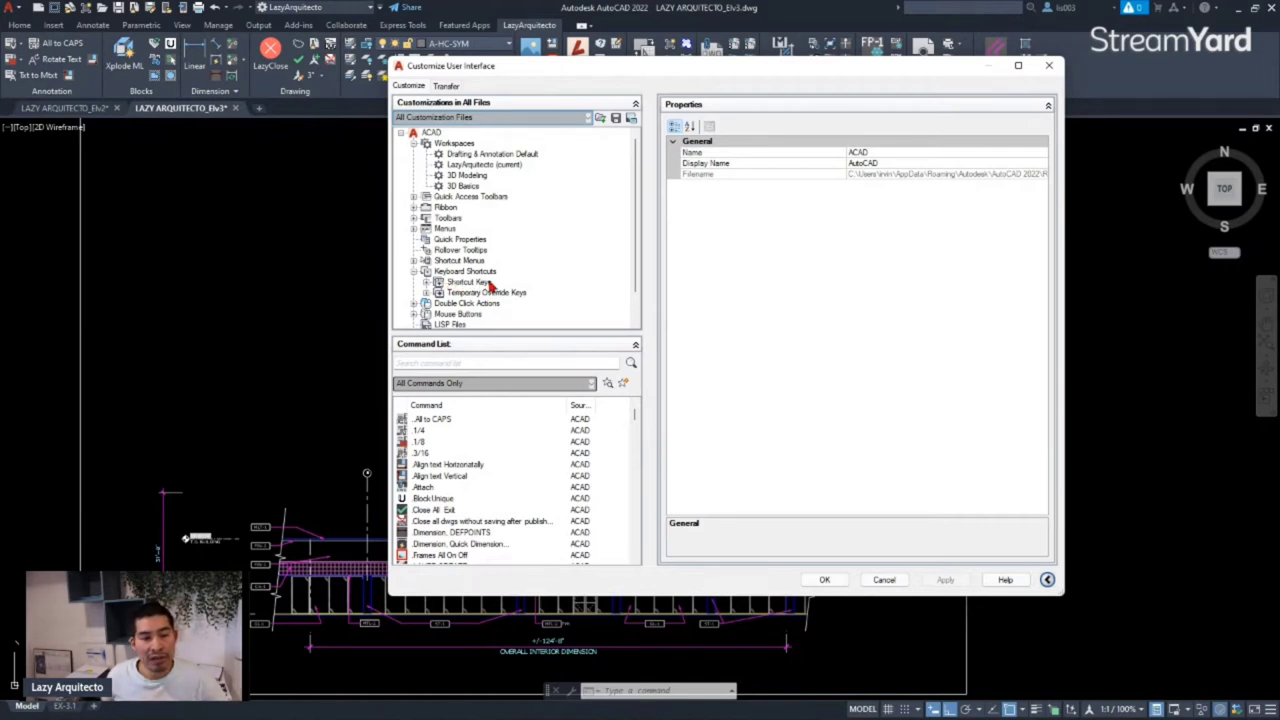
left_click(426, 282)
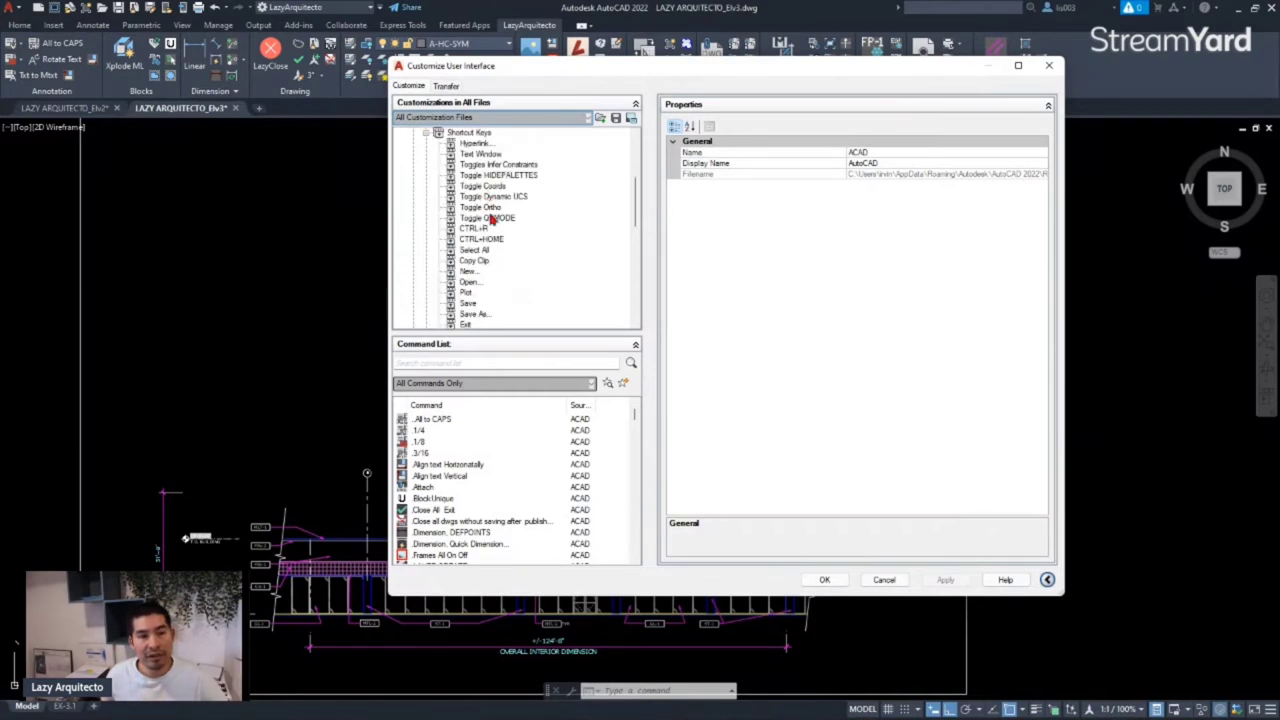
scroll(507, 270, "down", 3)
scroll(507, 281, "up", 8)
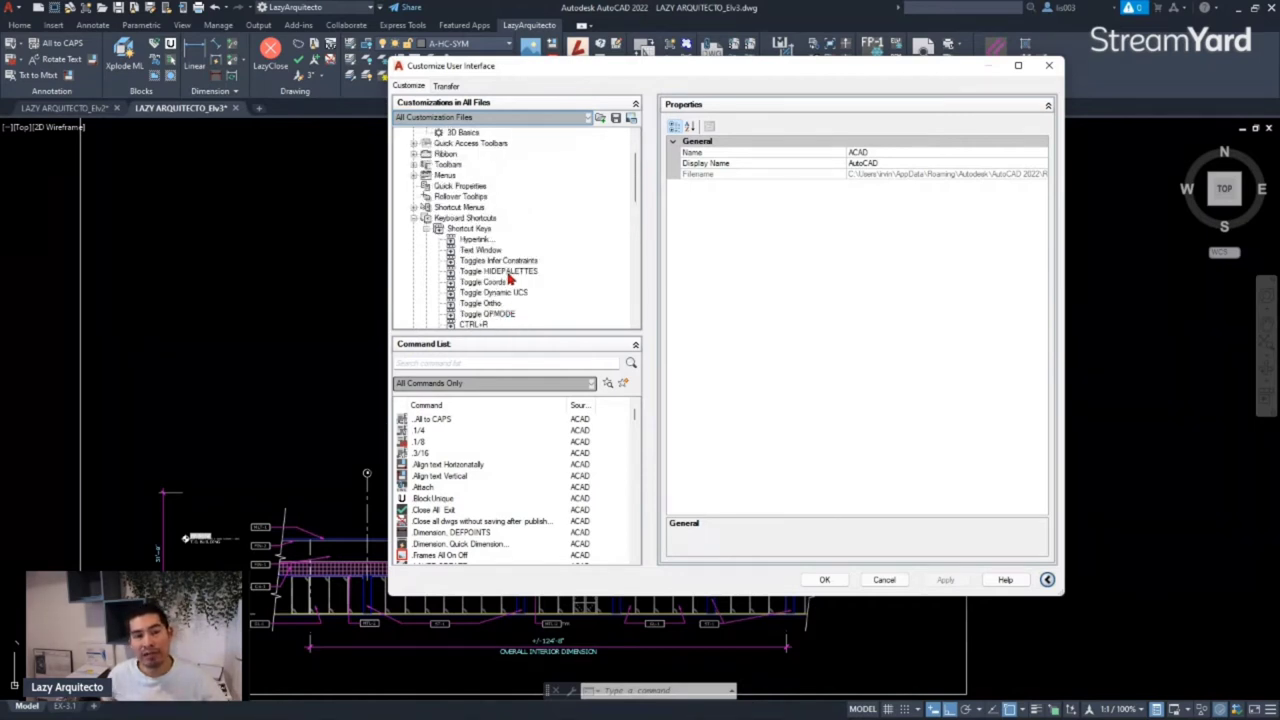
scroll(507, 281, "down", 5)
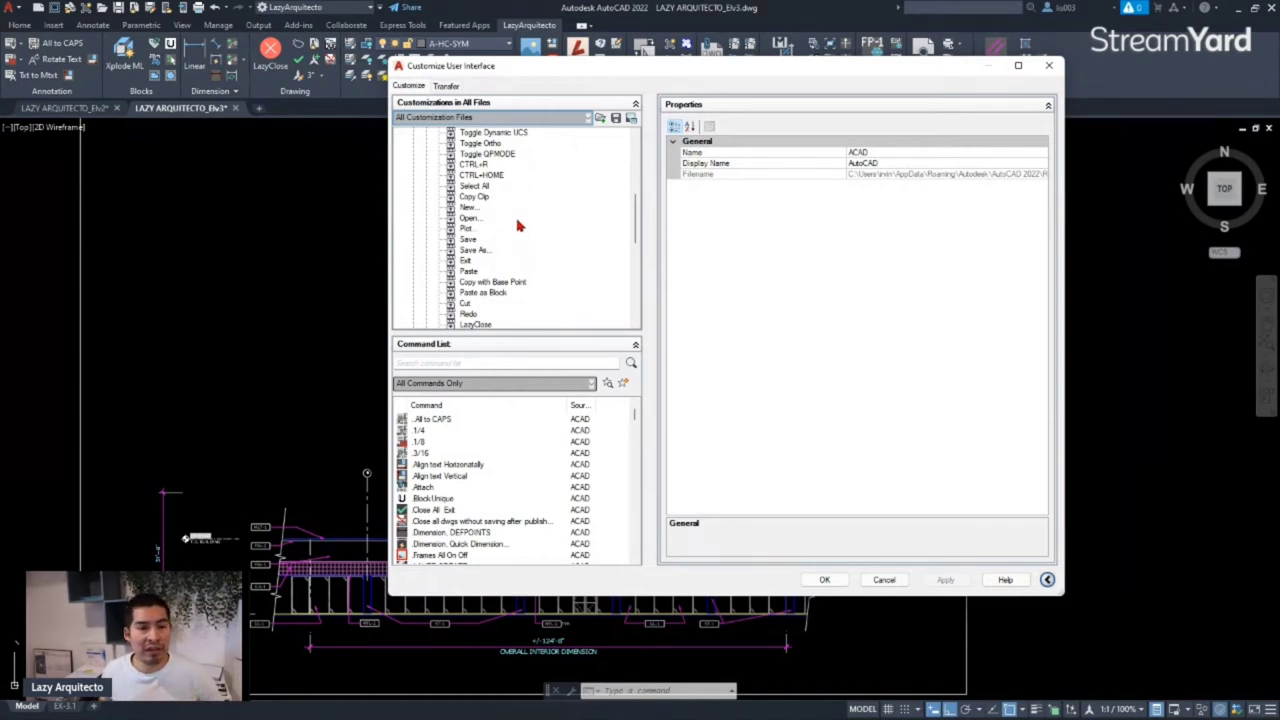
scroll(509, 243, "up", 2)
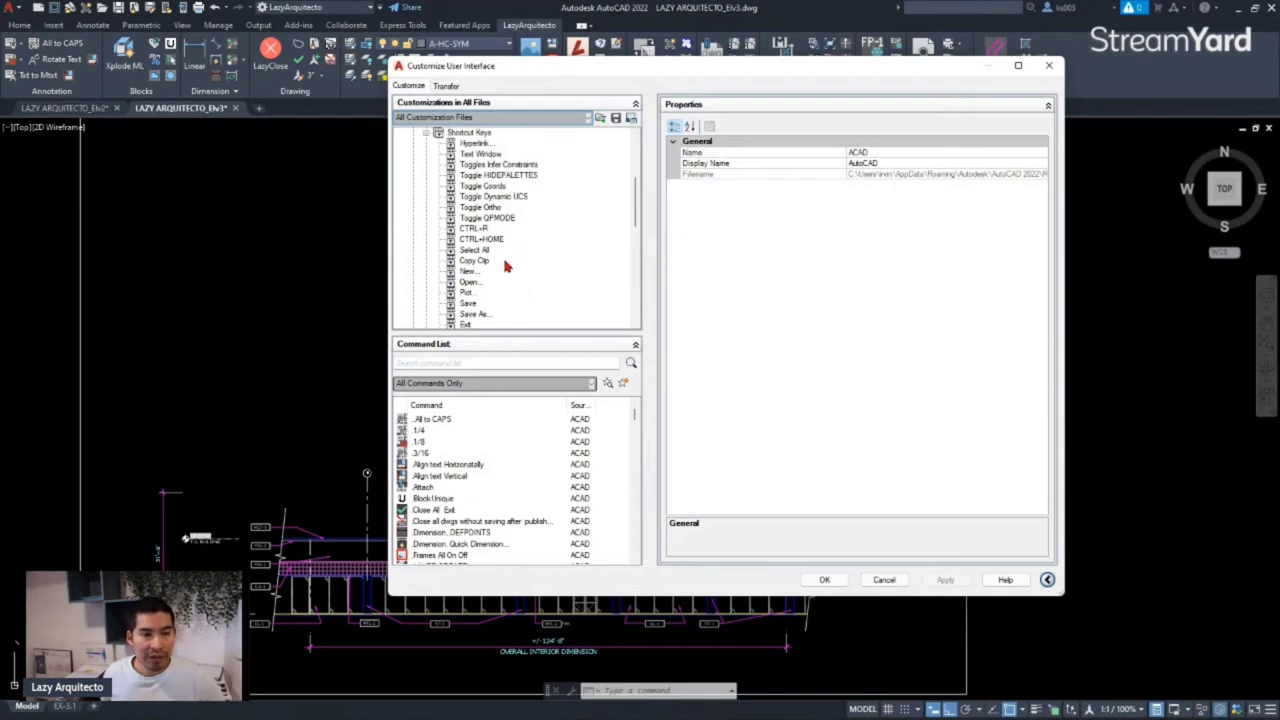
scroll(501, 249, "down", 3)
scroll(500, 252, "down", 1)
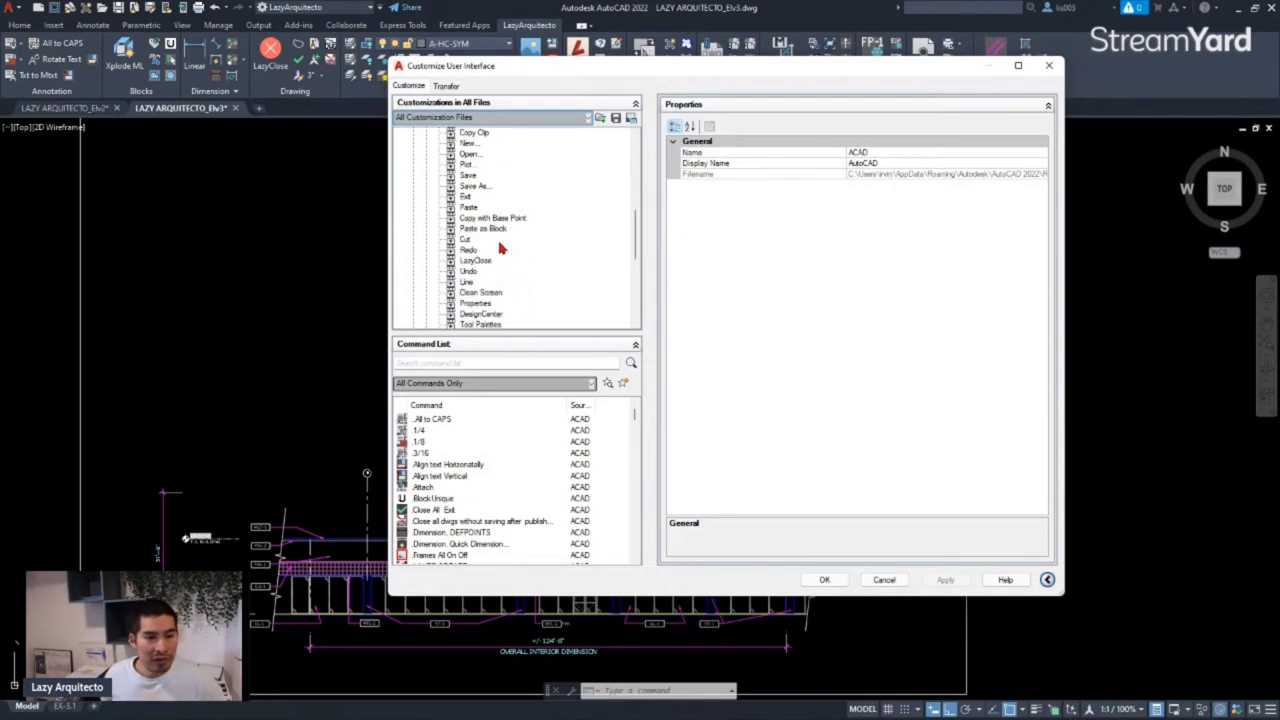
scroll(492, 262, "down", 2)
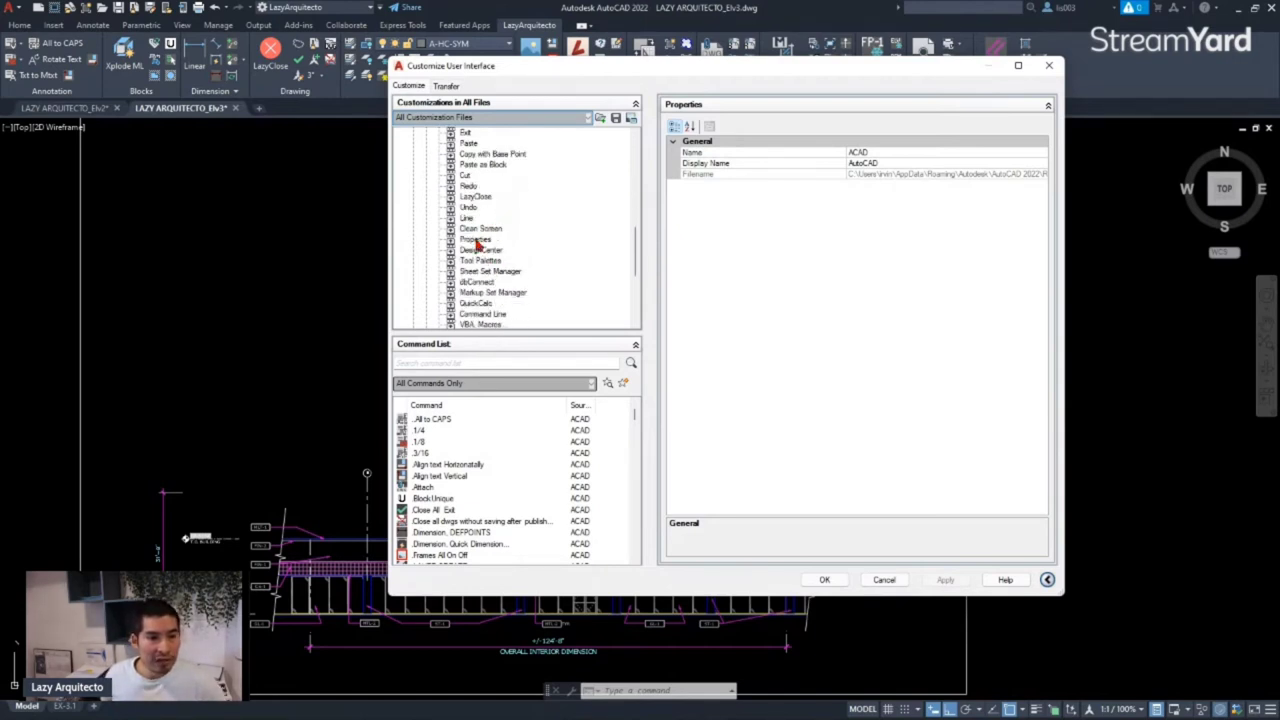
scroll(481, 238, "down", 1)
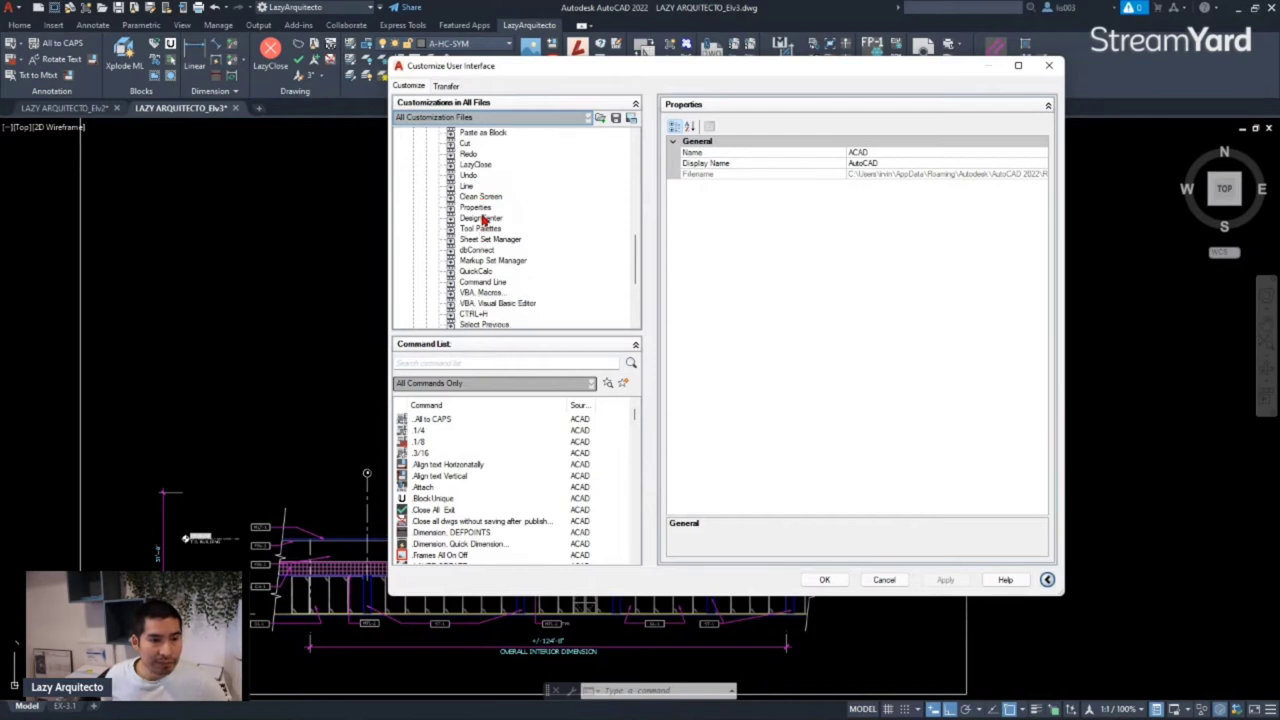
scroll(484, 222, "down", 1)
scroll(500, 240, "down", 1)
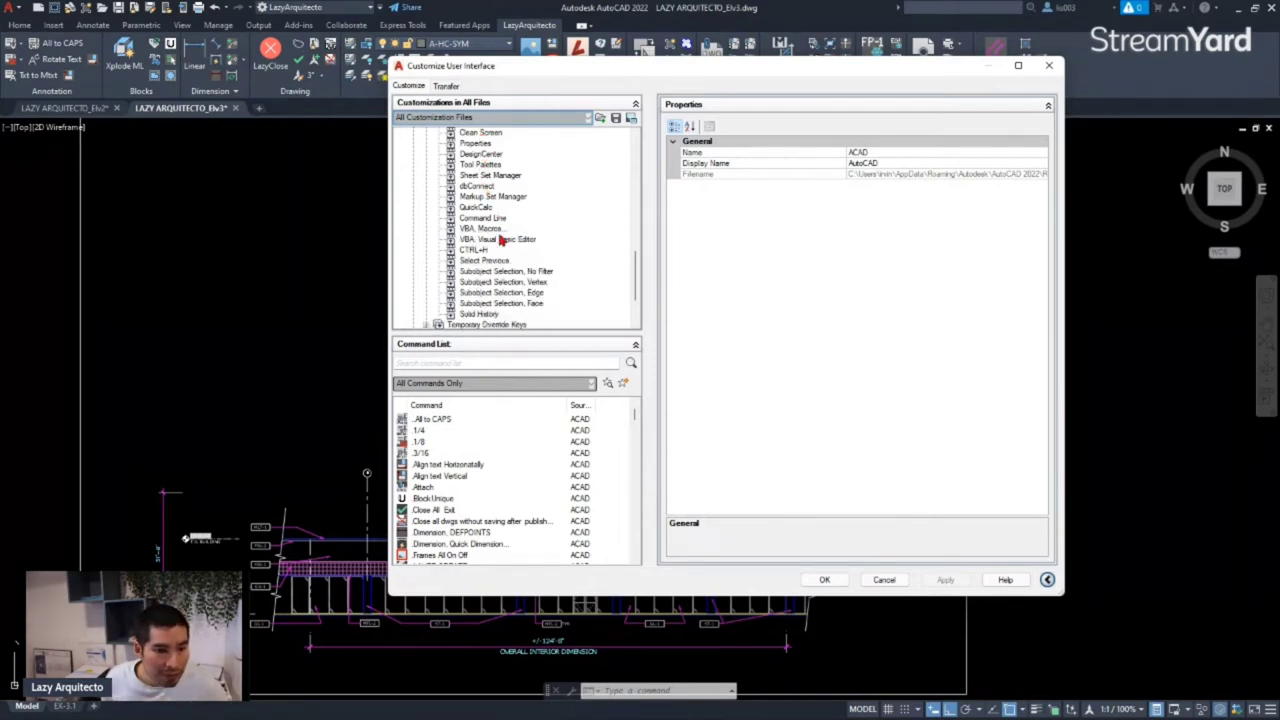
scroll(494, 243, "up", 2)
scroll(492, 238, "up", 1)
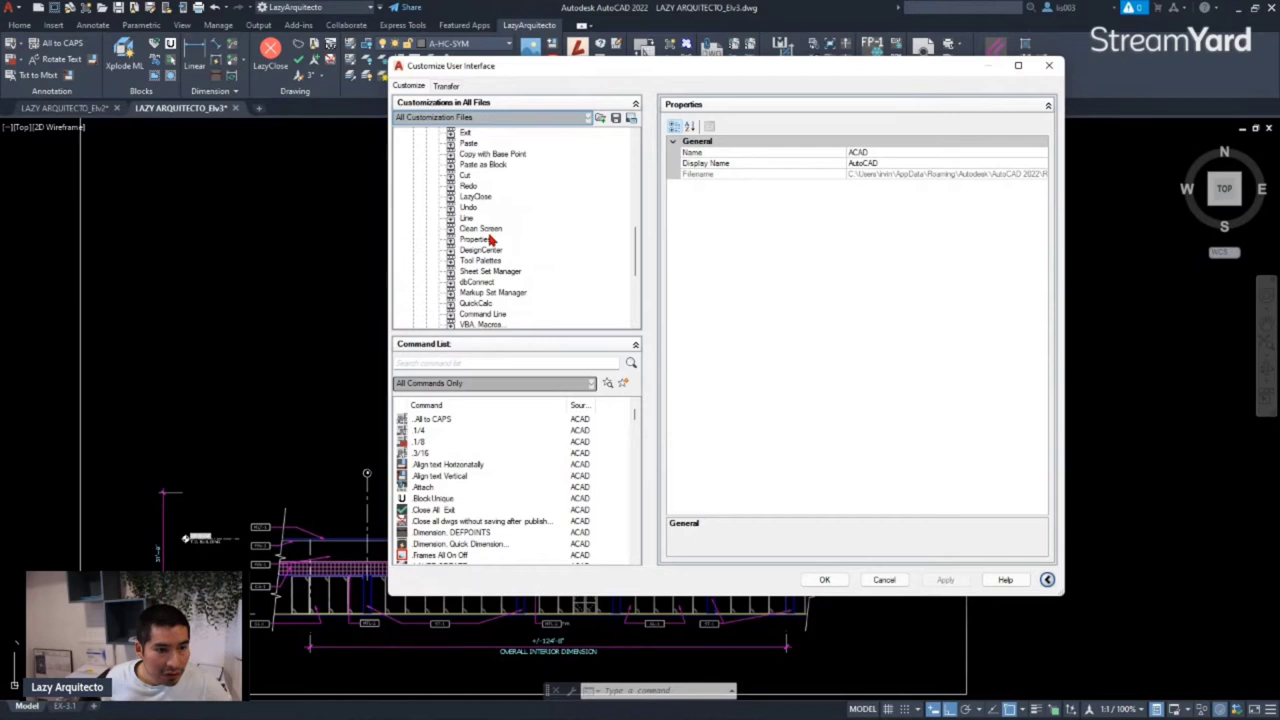
- Inspect the Redo and Save shortcuts, checking Save's command display name, macro and assigned key combination
left_click(470, 187)
scroll(474, 196, "up", 2)
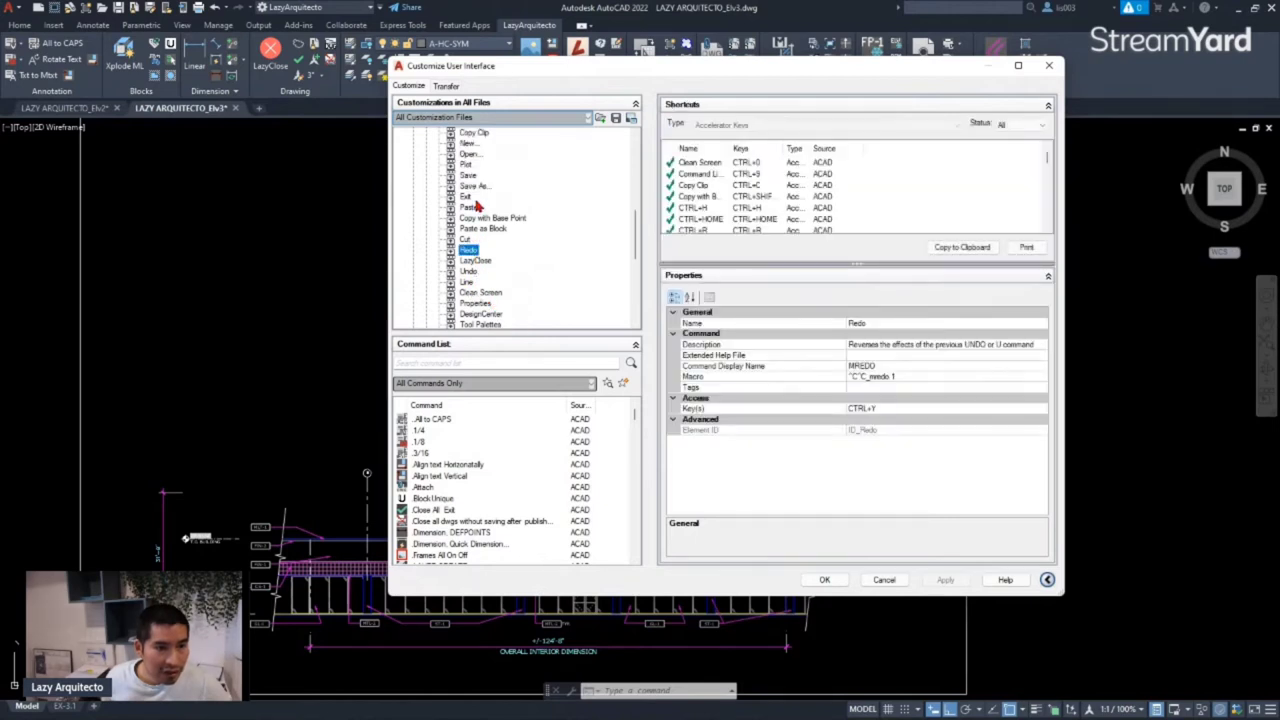
left_click(470, 176)
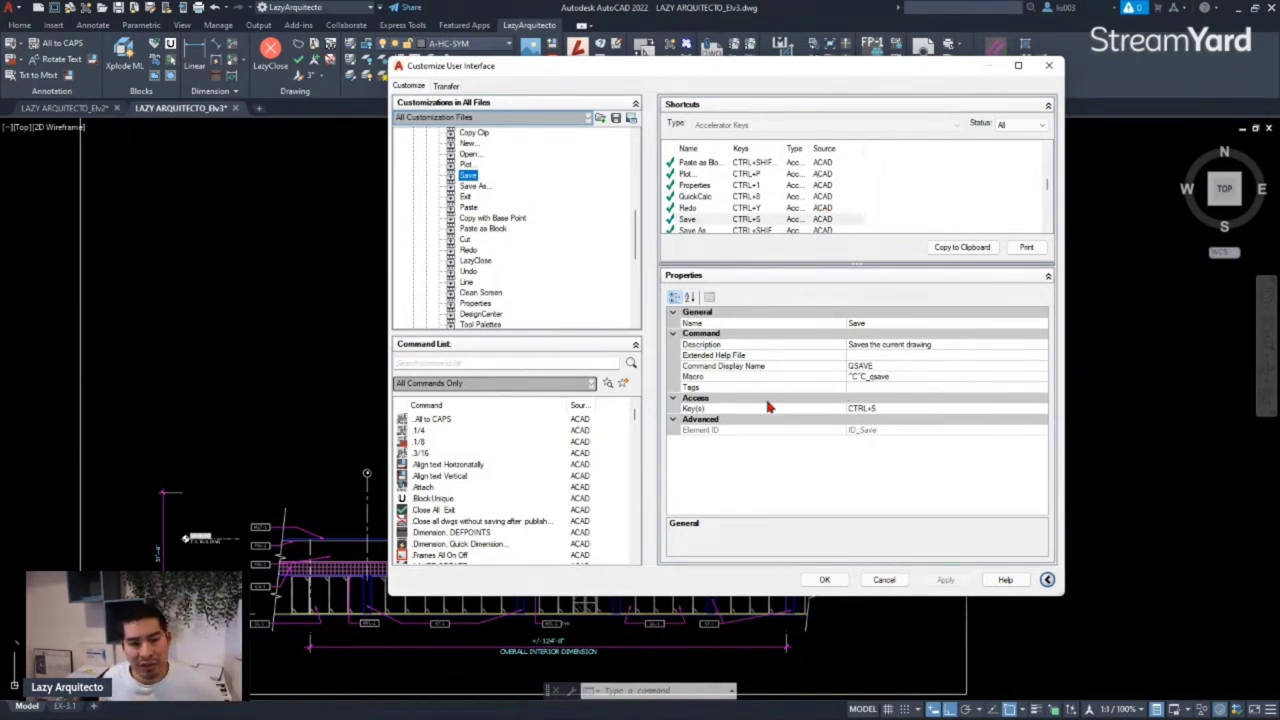
left_click(870, 332)
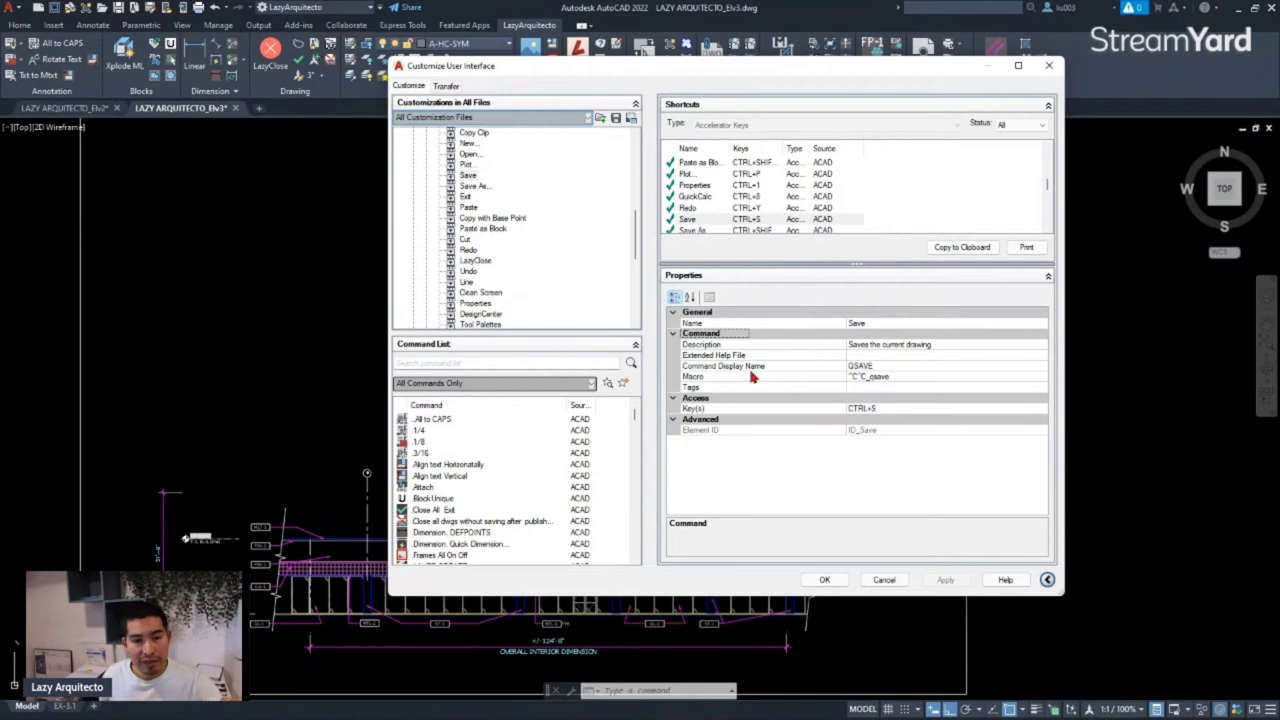
left_click(868, 368)
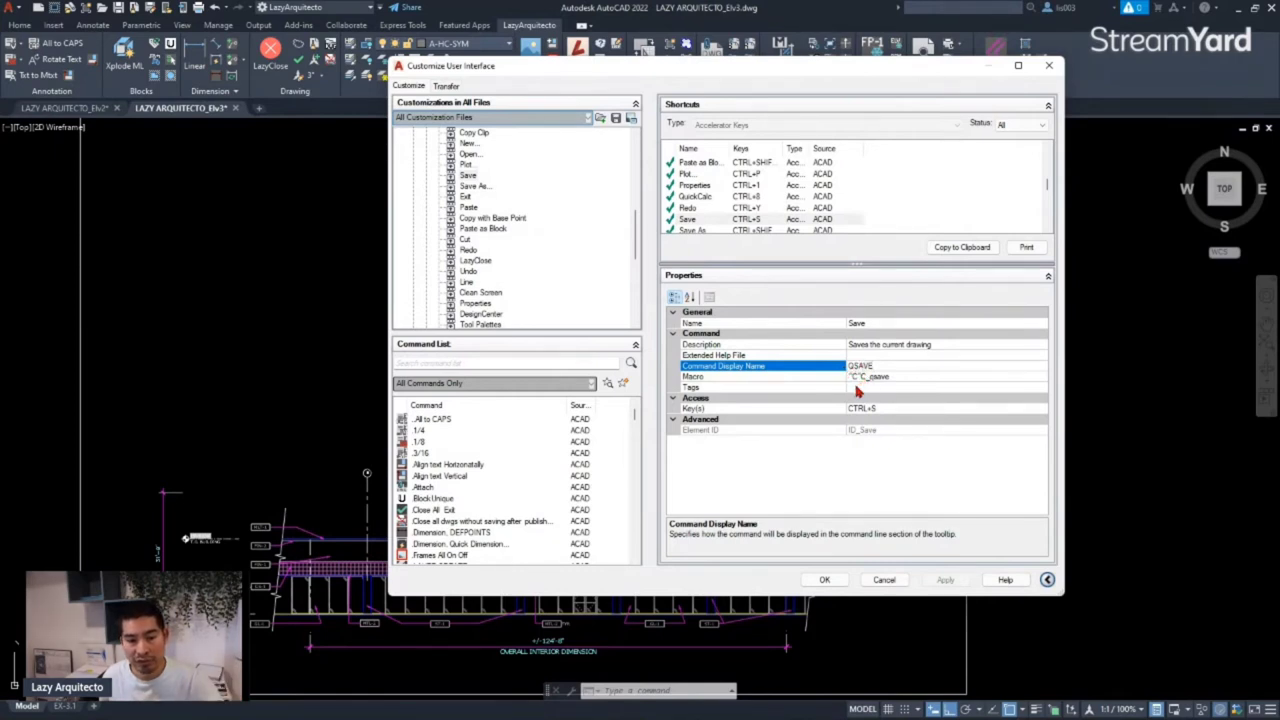
left_click(889, 377)
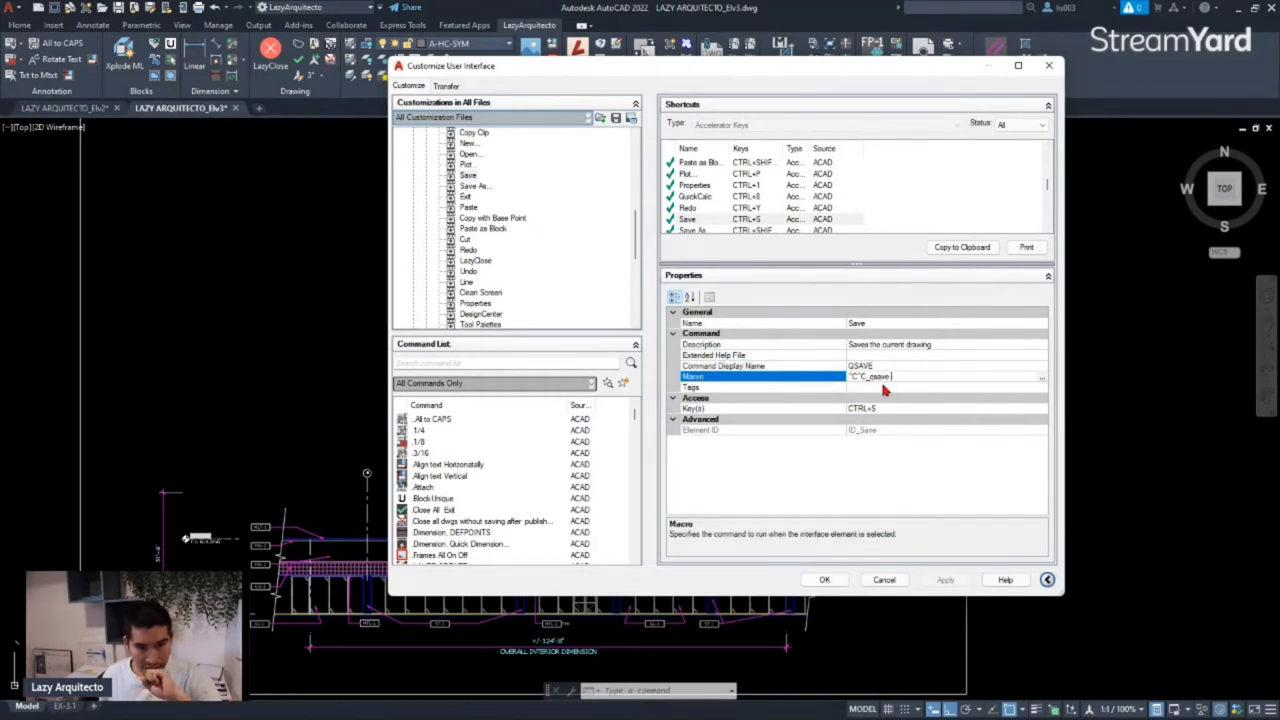
left_click(729, 410)
left_click(862, 408)
double_click(872, 409)
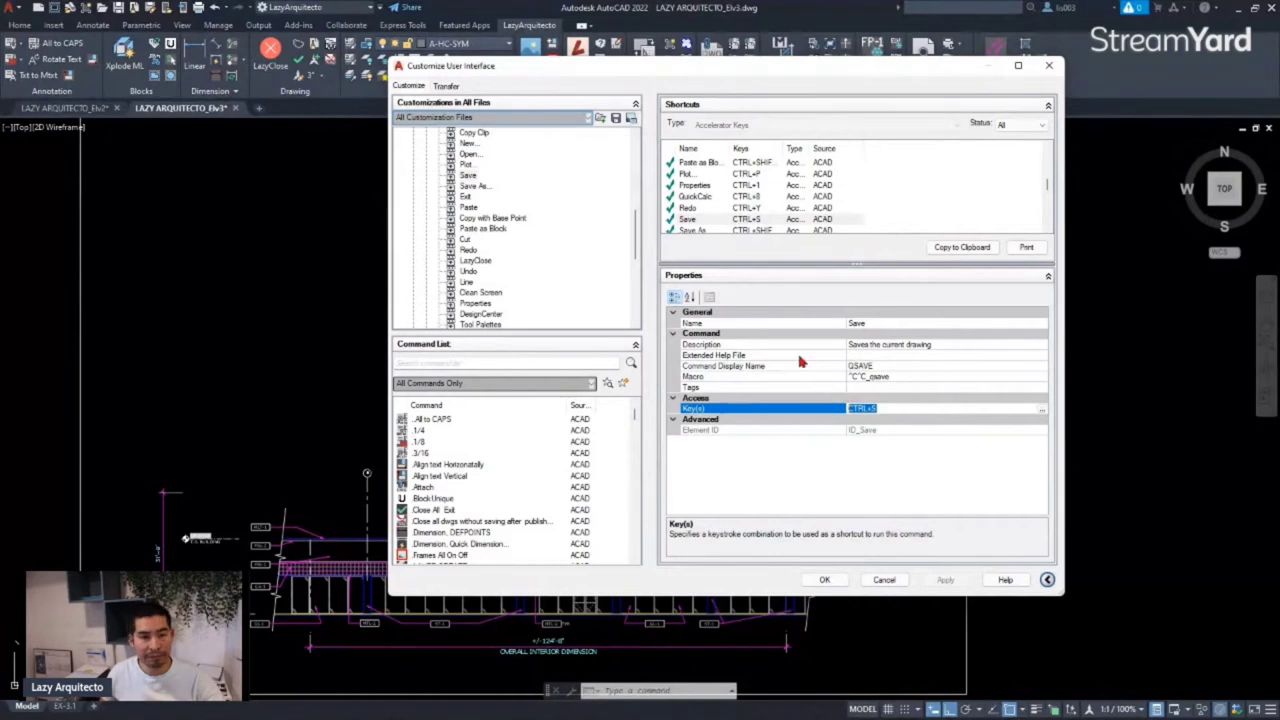
- Remove the custom Line and LazyClose entries from the Shortcut Keys
left_click(468, 207)
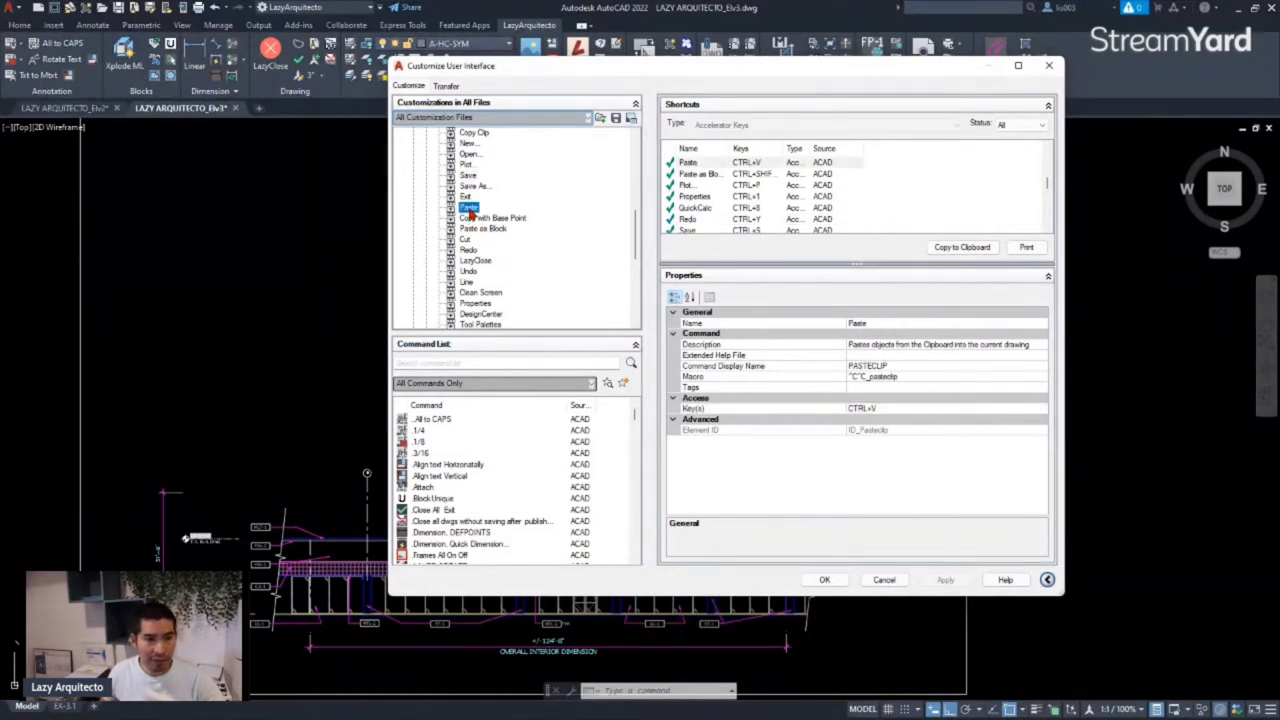
left_click(469, 283)
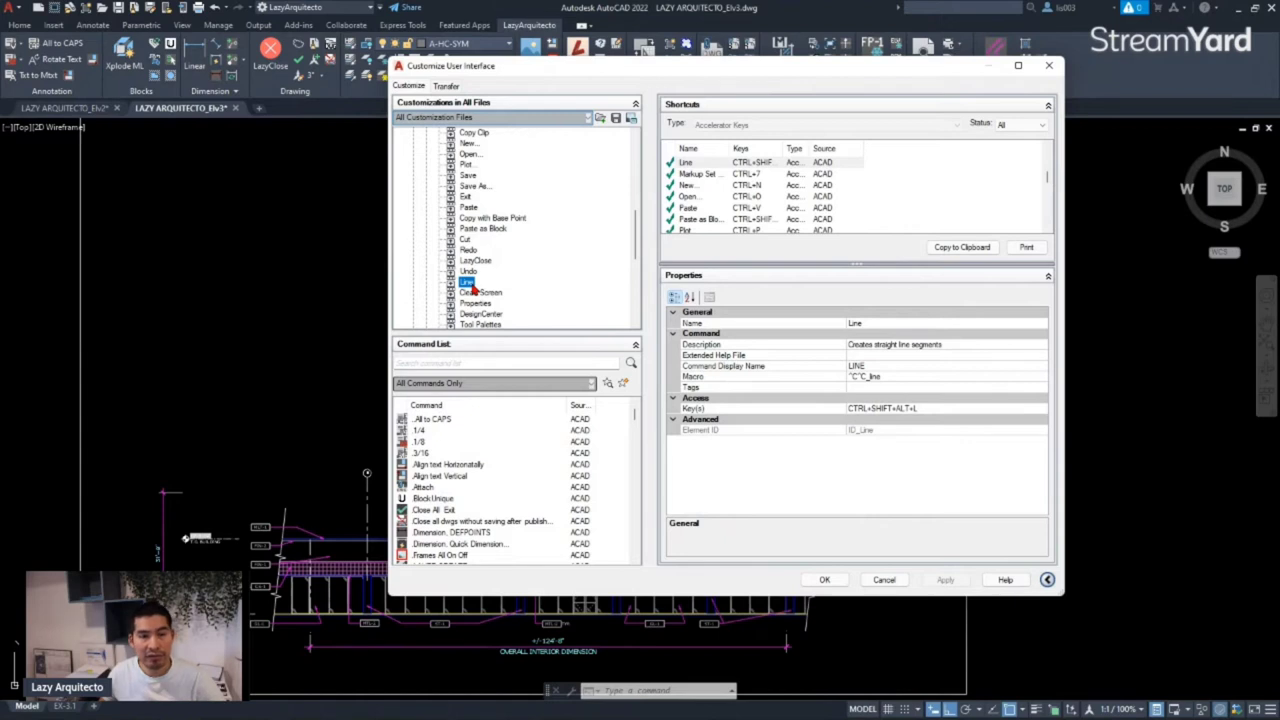
right_click(472, 288)
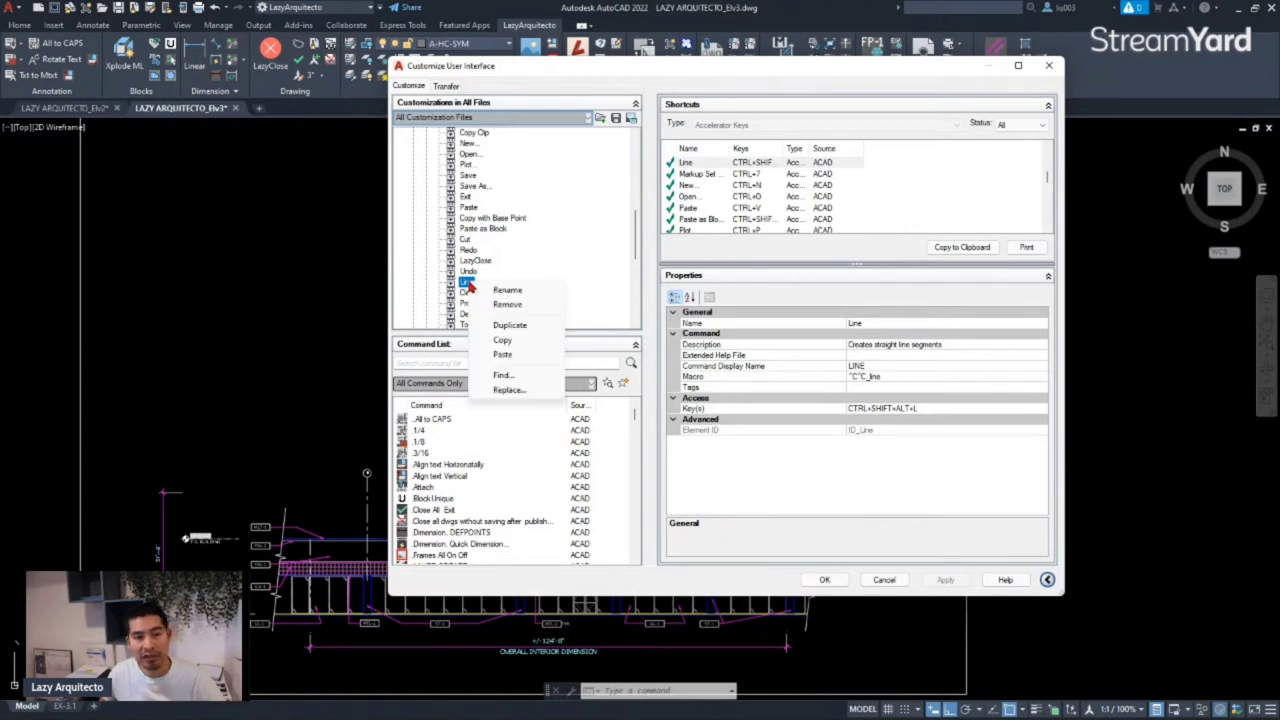
left_click(507, 304)
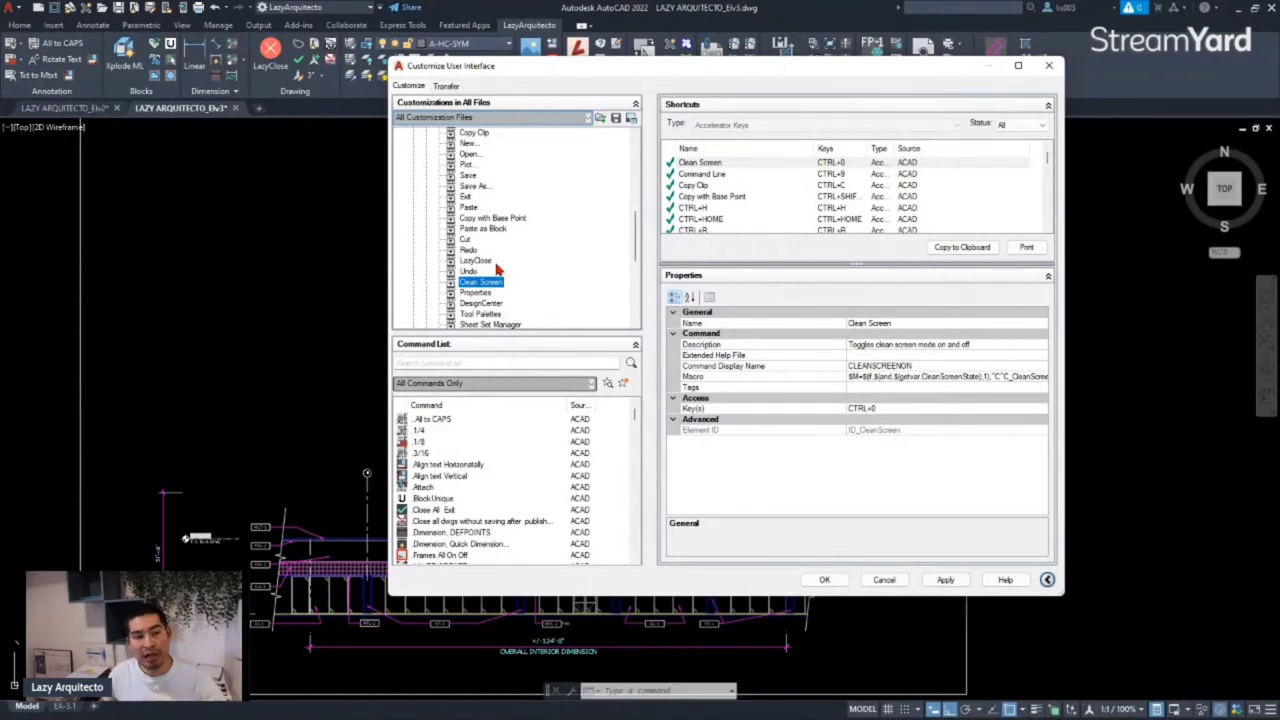
right_click(482, 263)
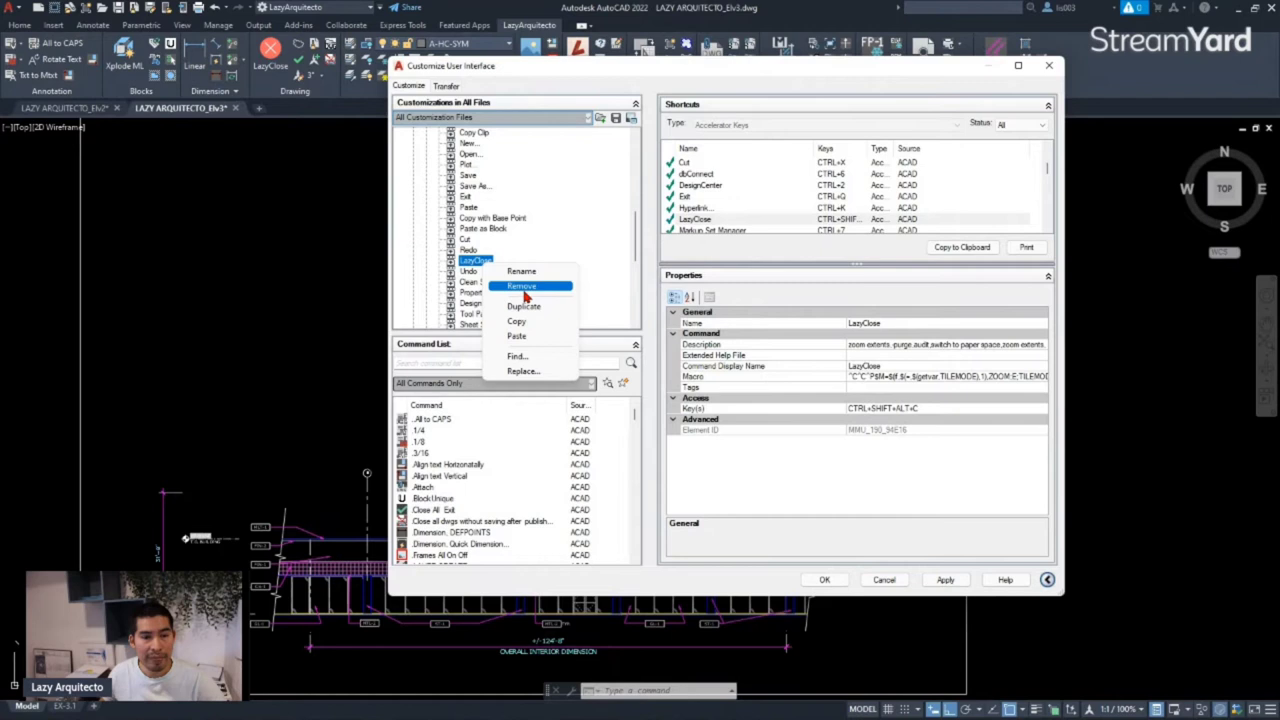
left_click(522, 287)
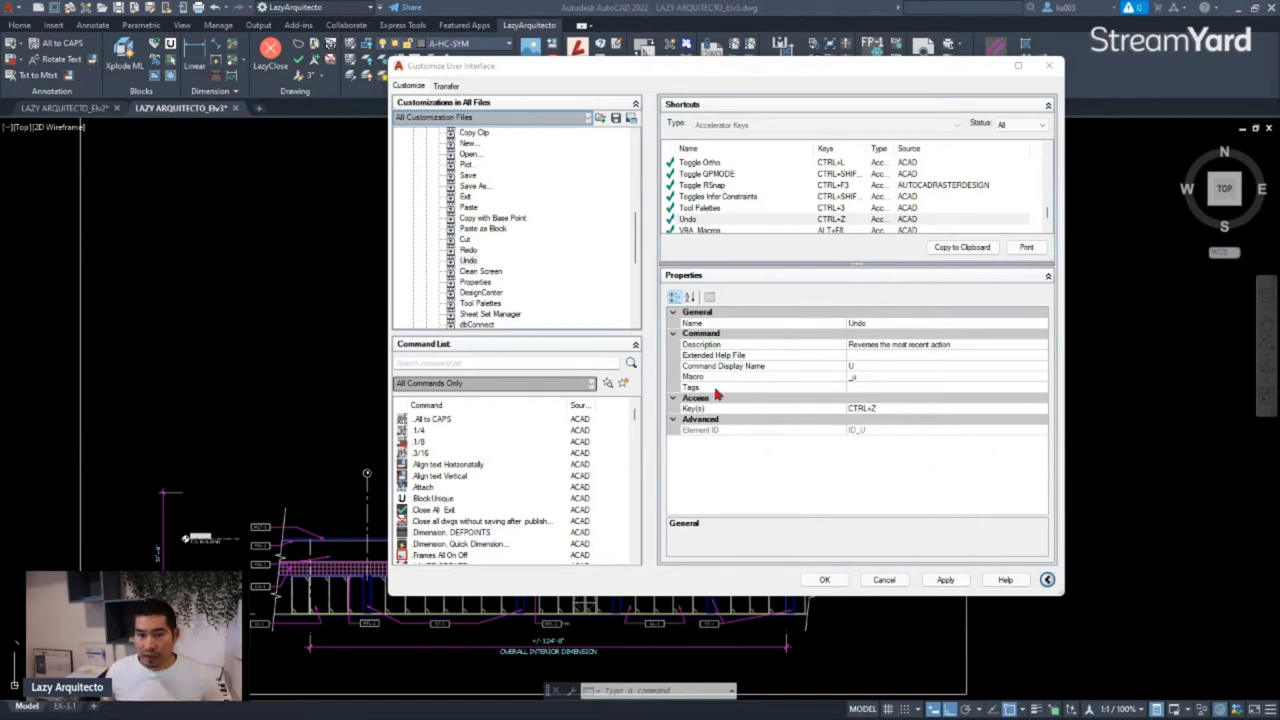
- Filter the Command List by "line" and find the entries named Line
left_click(557, 361)
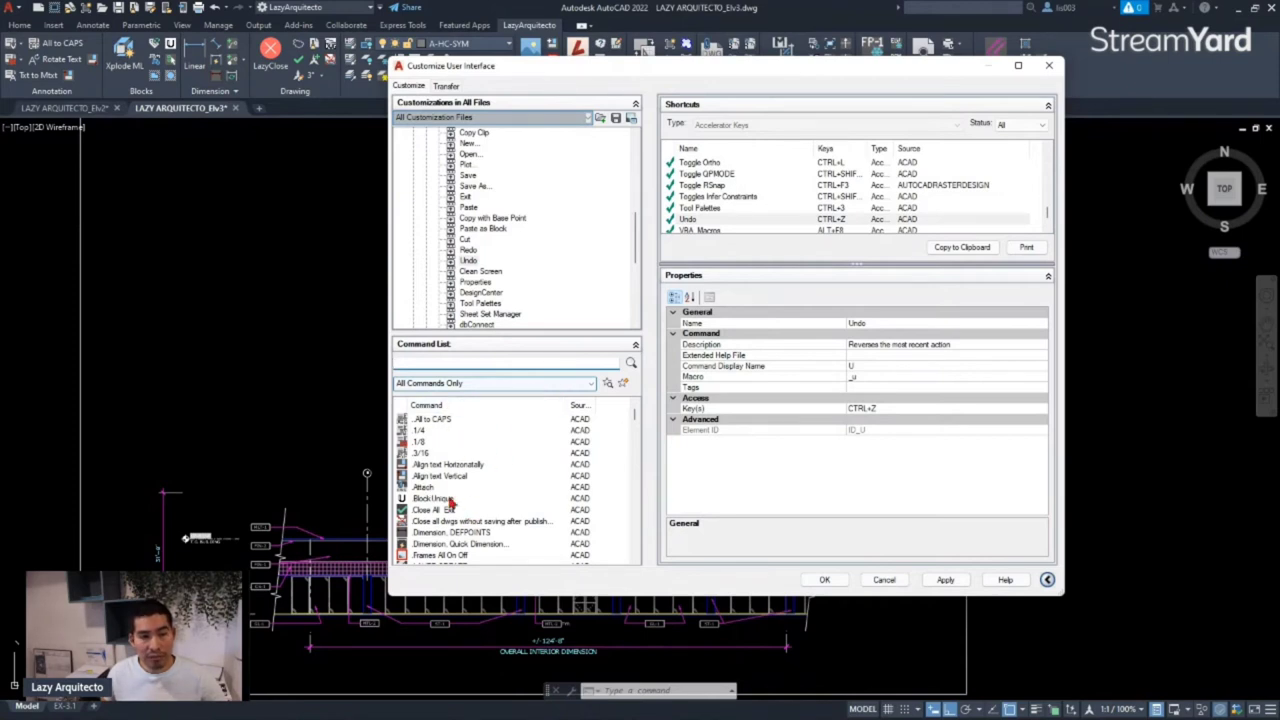
left_click(438, 366)
type("l")
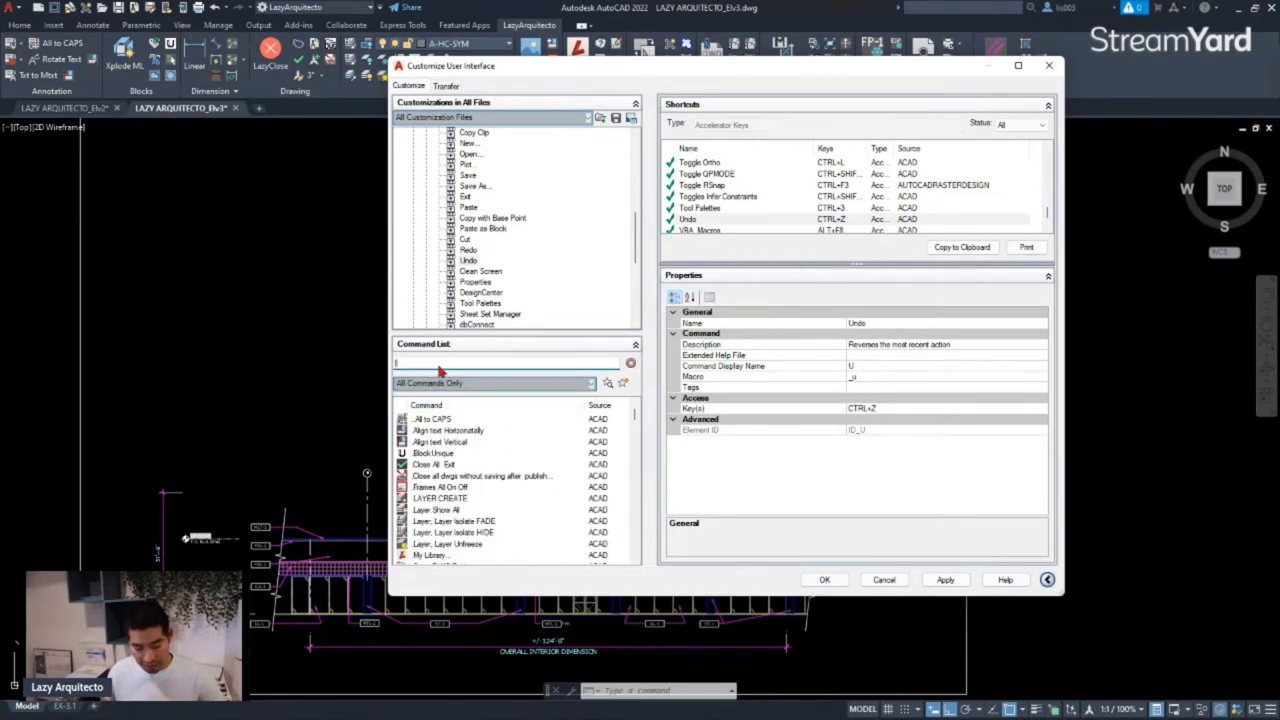
type("in")
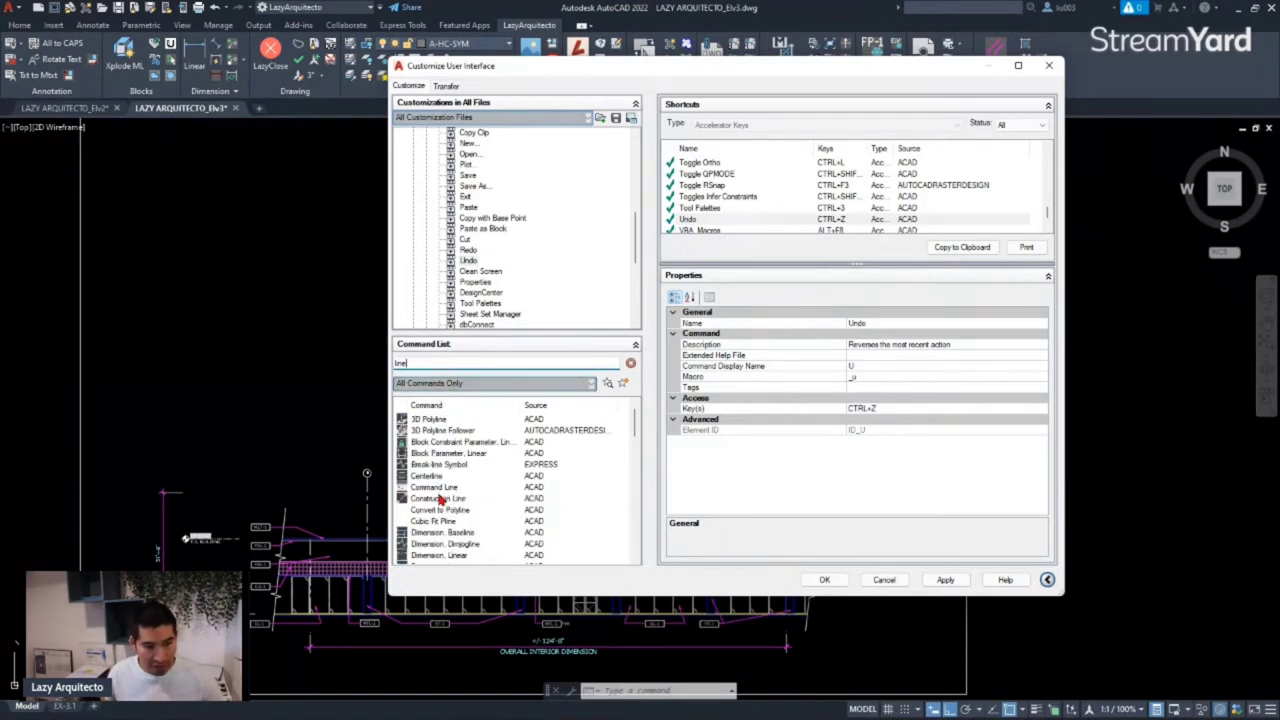
type("e")
scroll(476, 462, "down", 4)
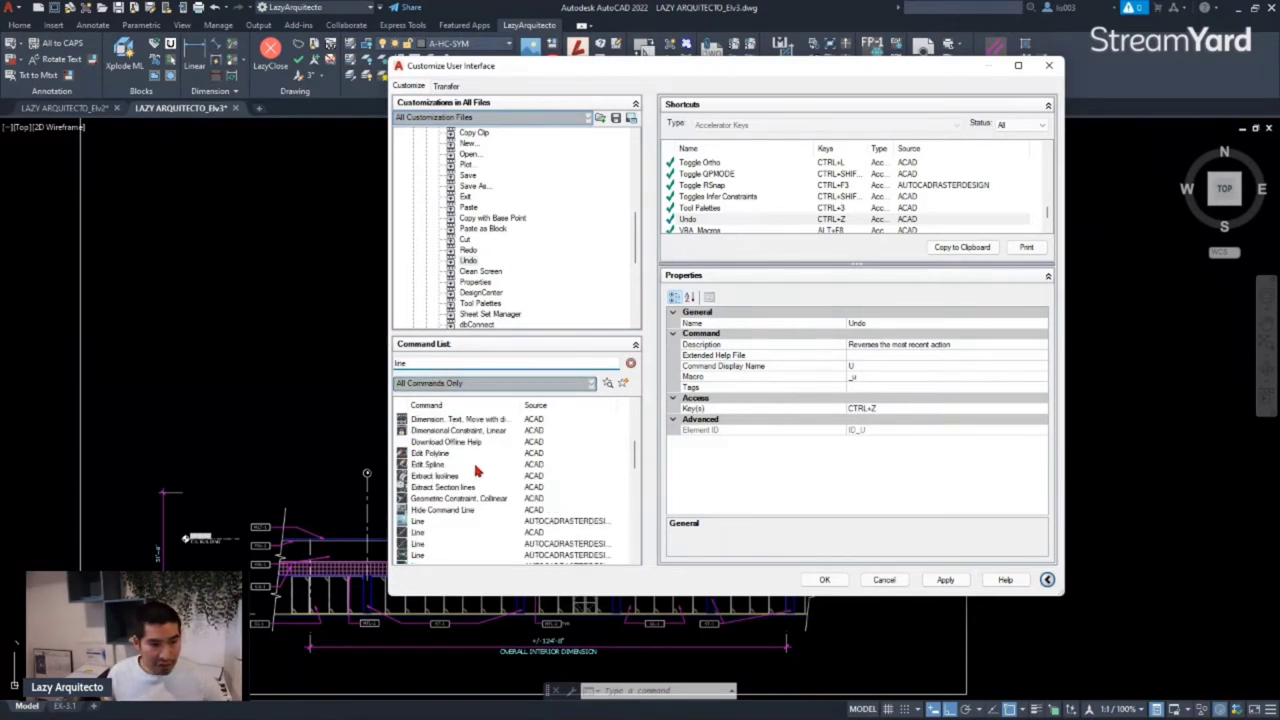
scroll(478, 470, "down", 1)
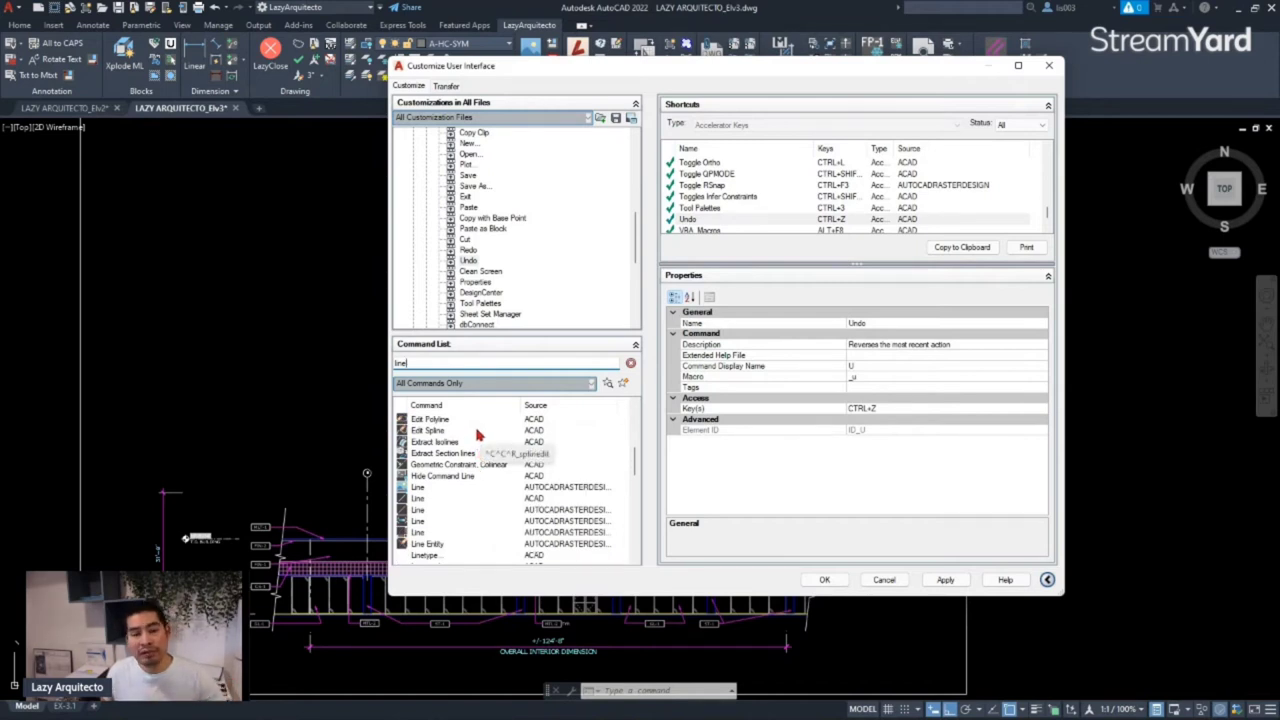
- Select the first Line command in the filtered list and examine its command display name and macro
left_click(432, 488)
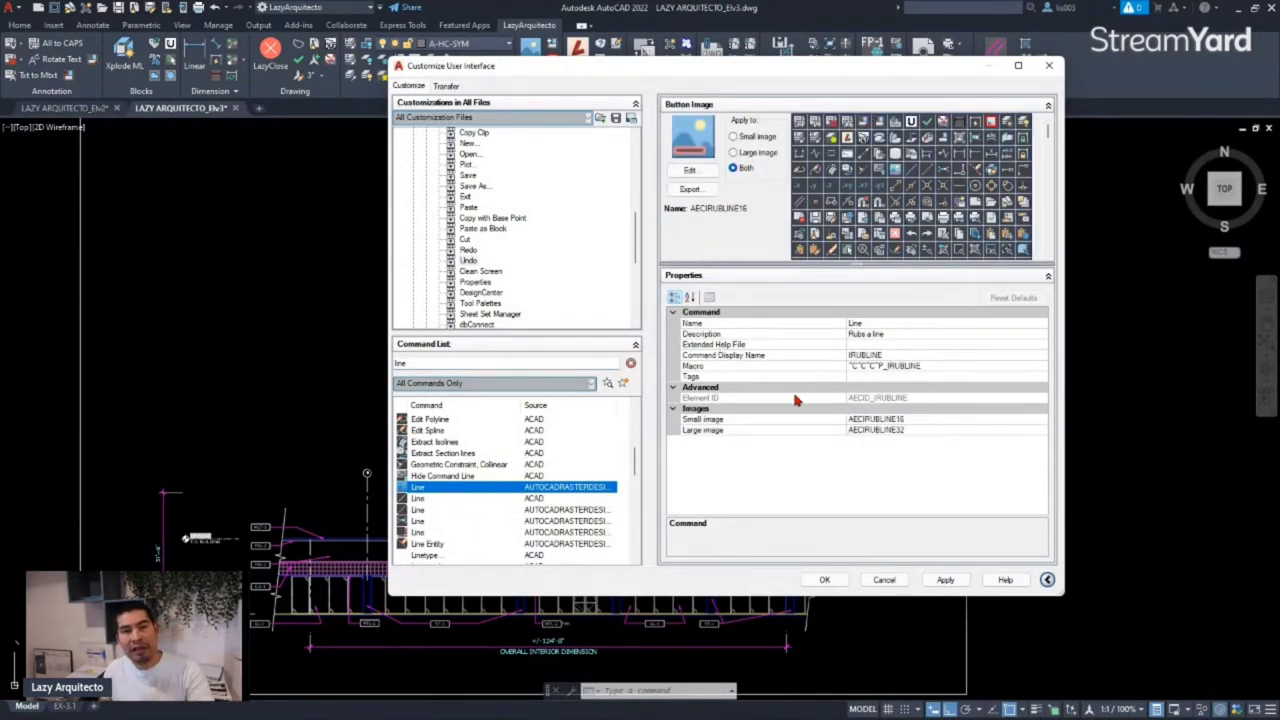
left_click(880, 356)
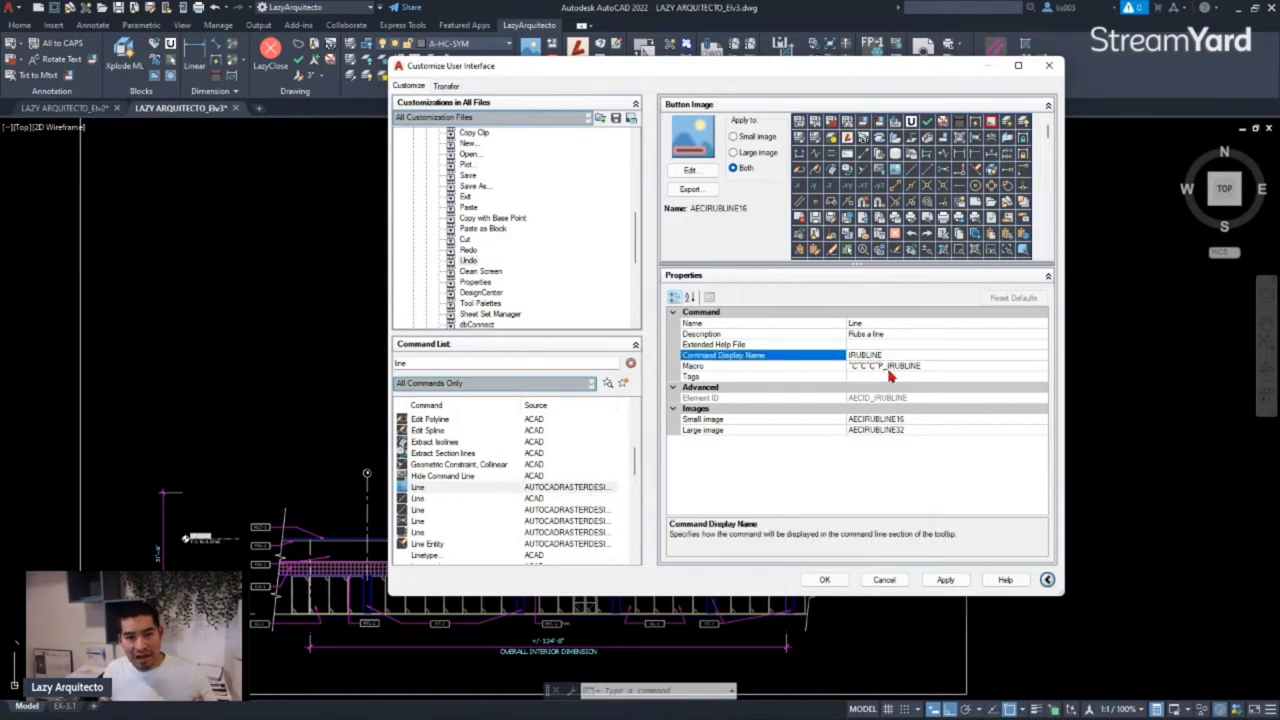
left_click(931, 367)
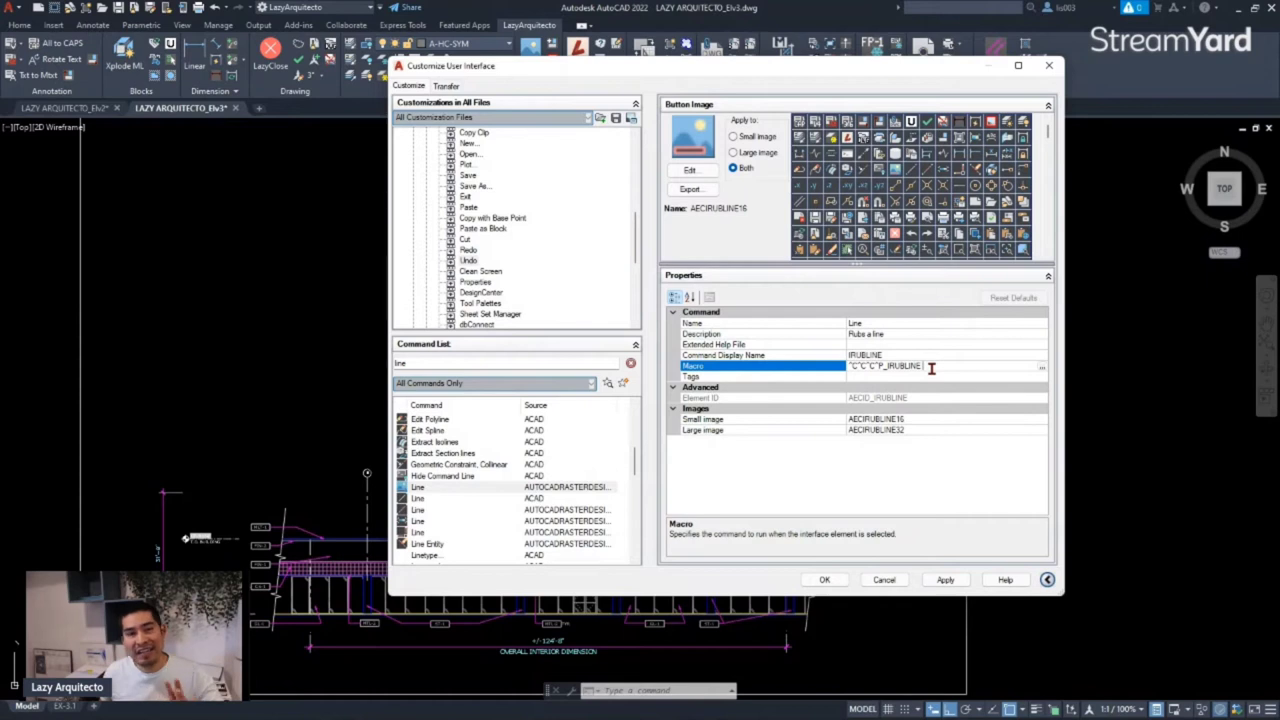
- Compare the display names and macros of the filtered Line and Line Entity commands, then return to the ACAD Line command
left_click(438, 499)
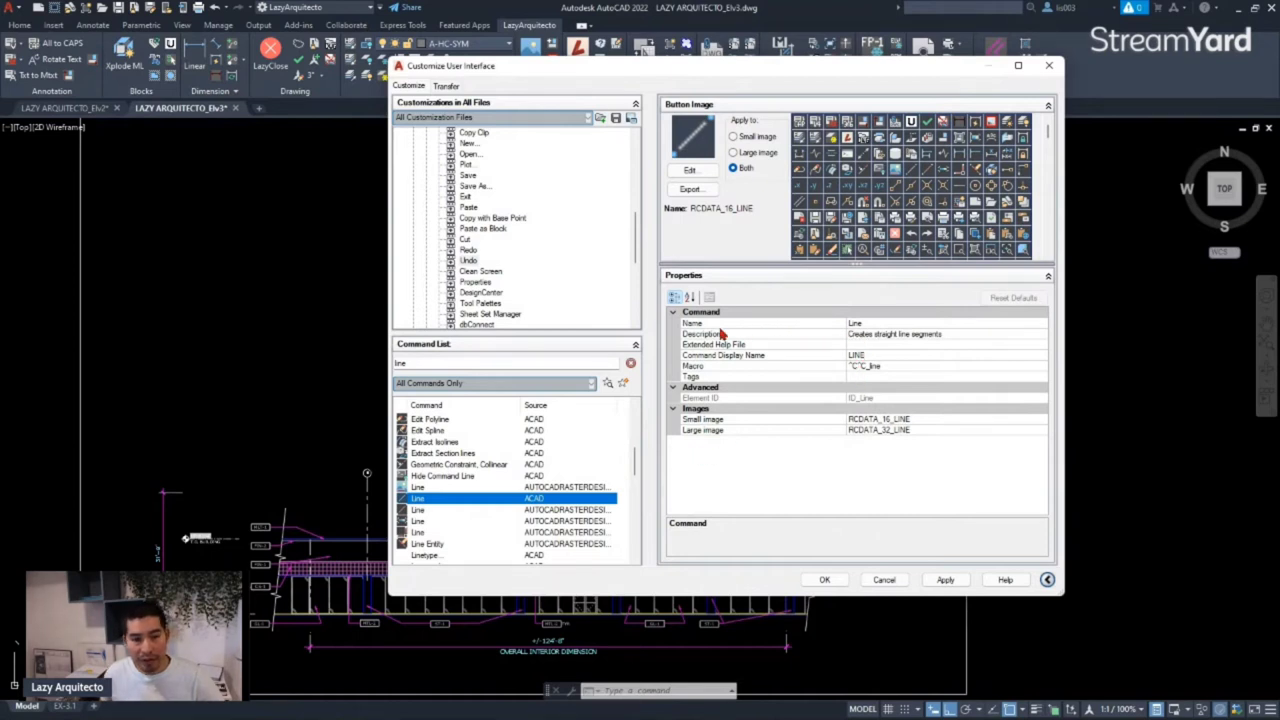
left_click(885, 367)
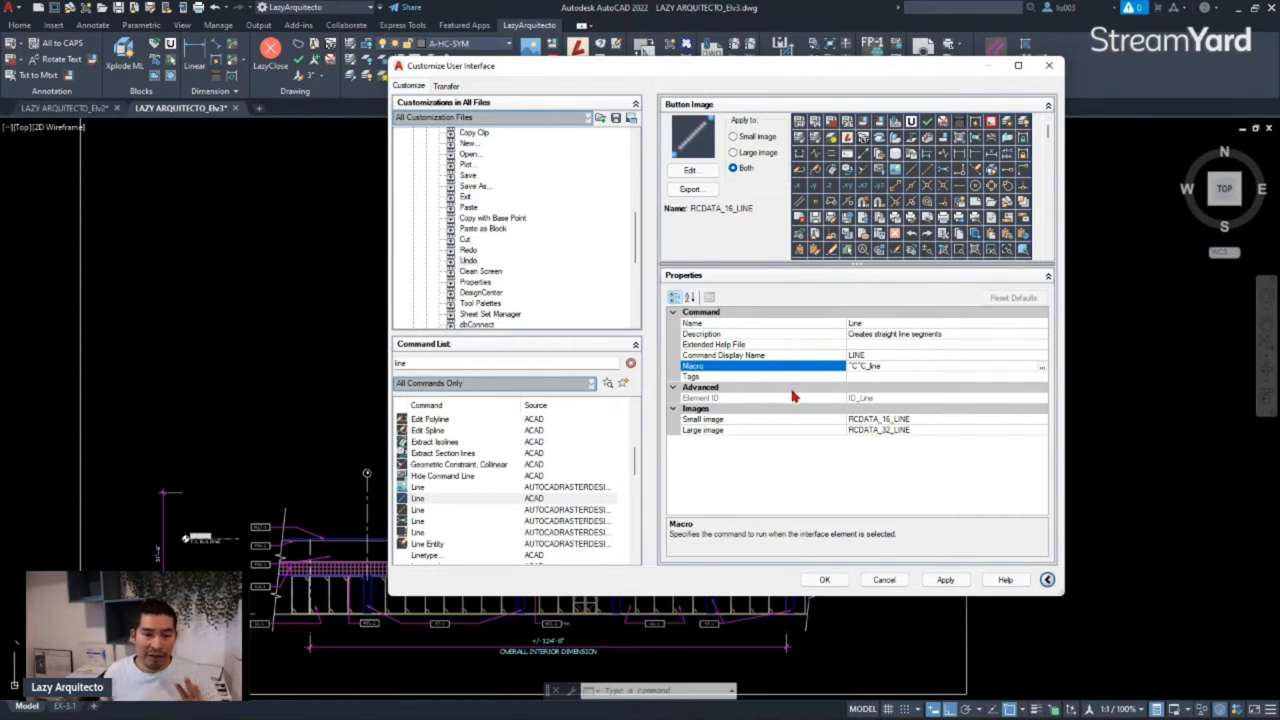
left_click(446, 510)
left_click(436, 521)
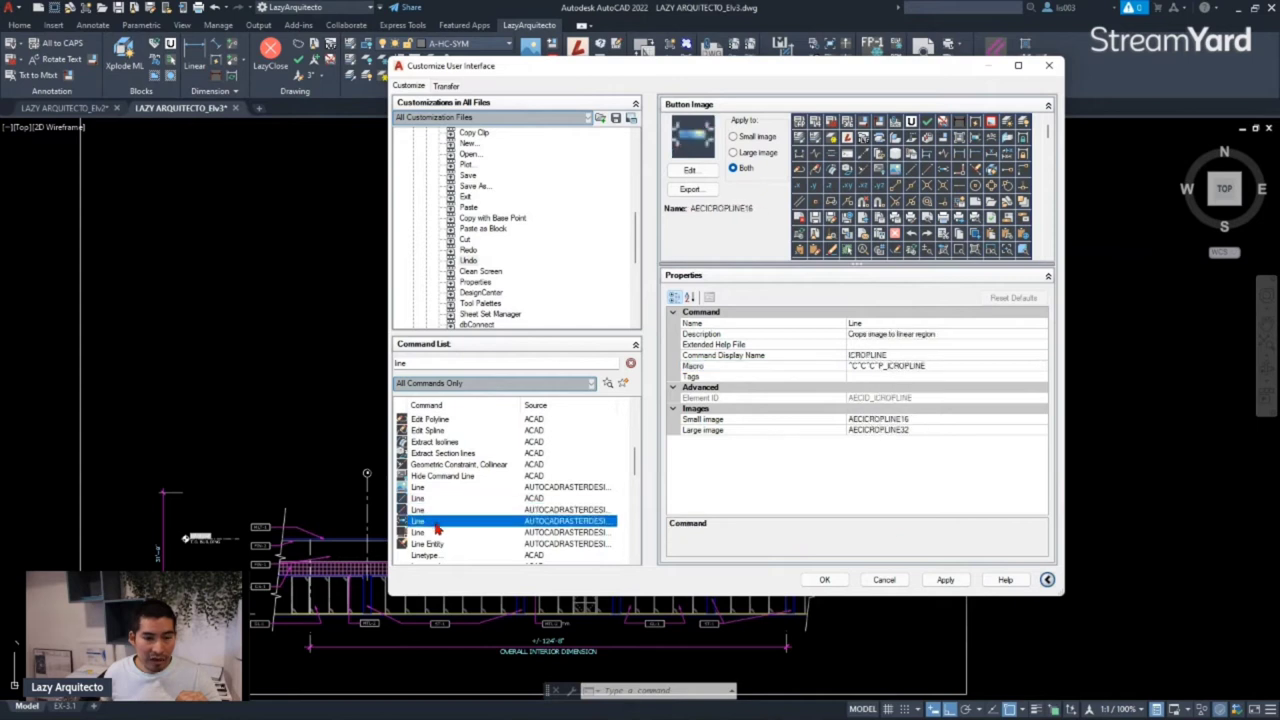
left_click(431, 543)
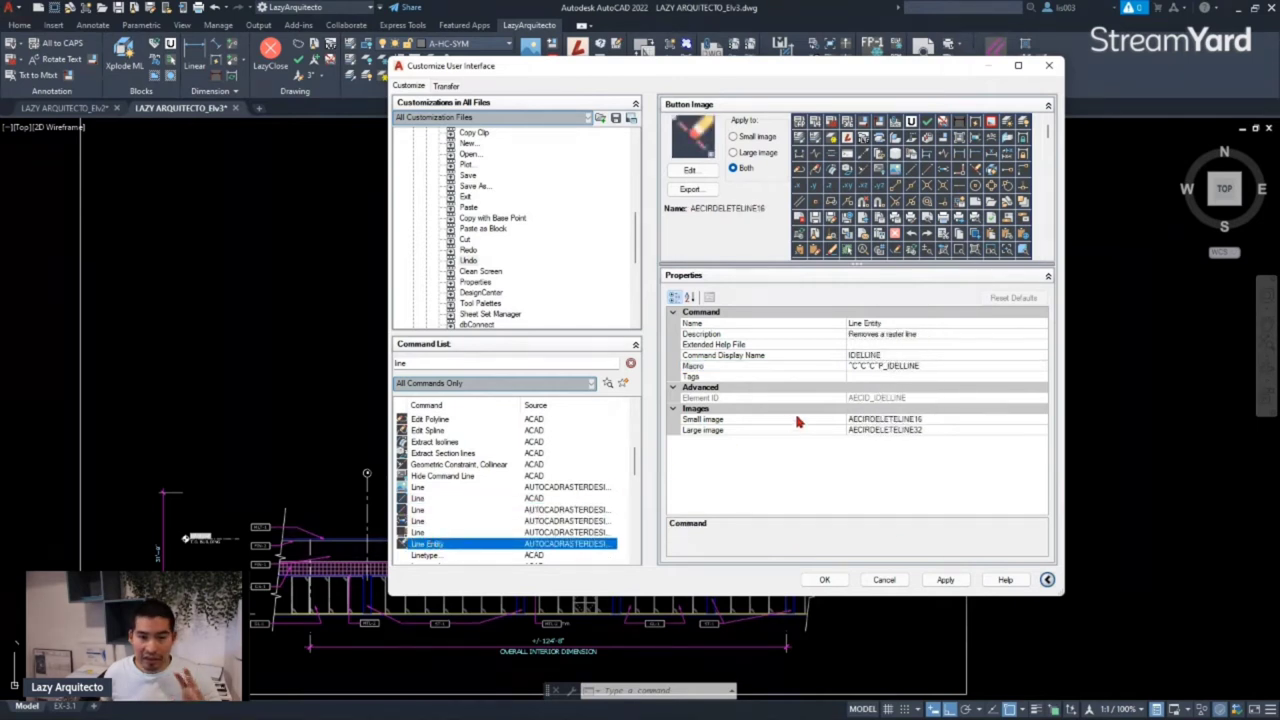
left_click(428, 499)
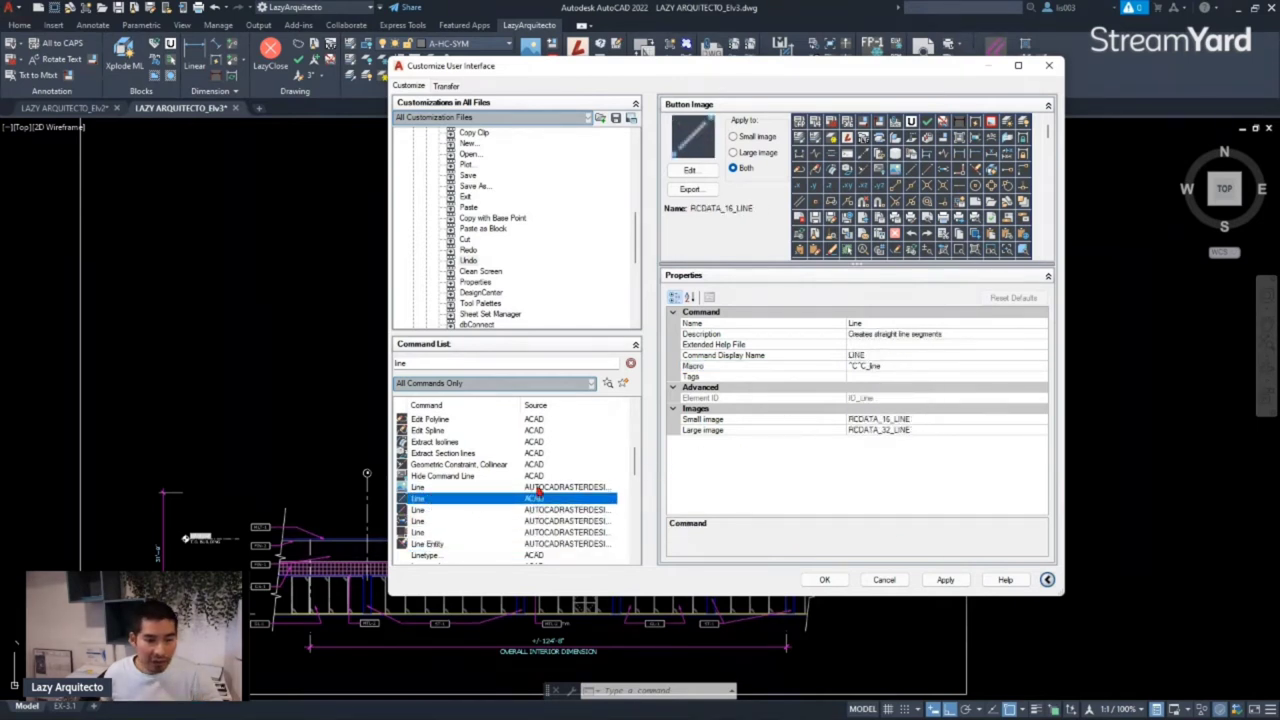
left_click(872, 366)
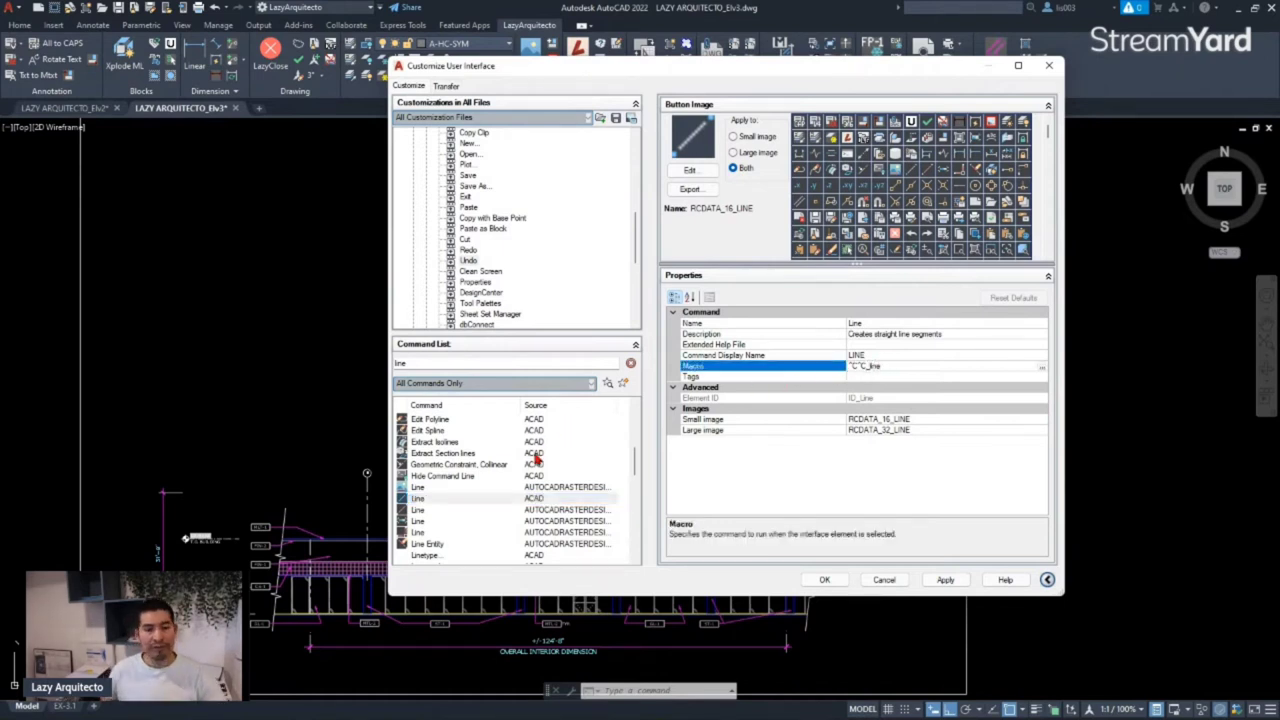
- Add the ACAD Line command to the Shortcut Keys between Redo and Undo
left_click(488, 500)
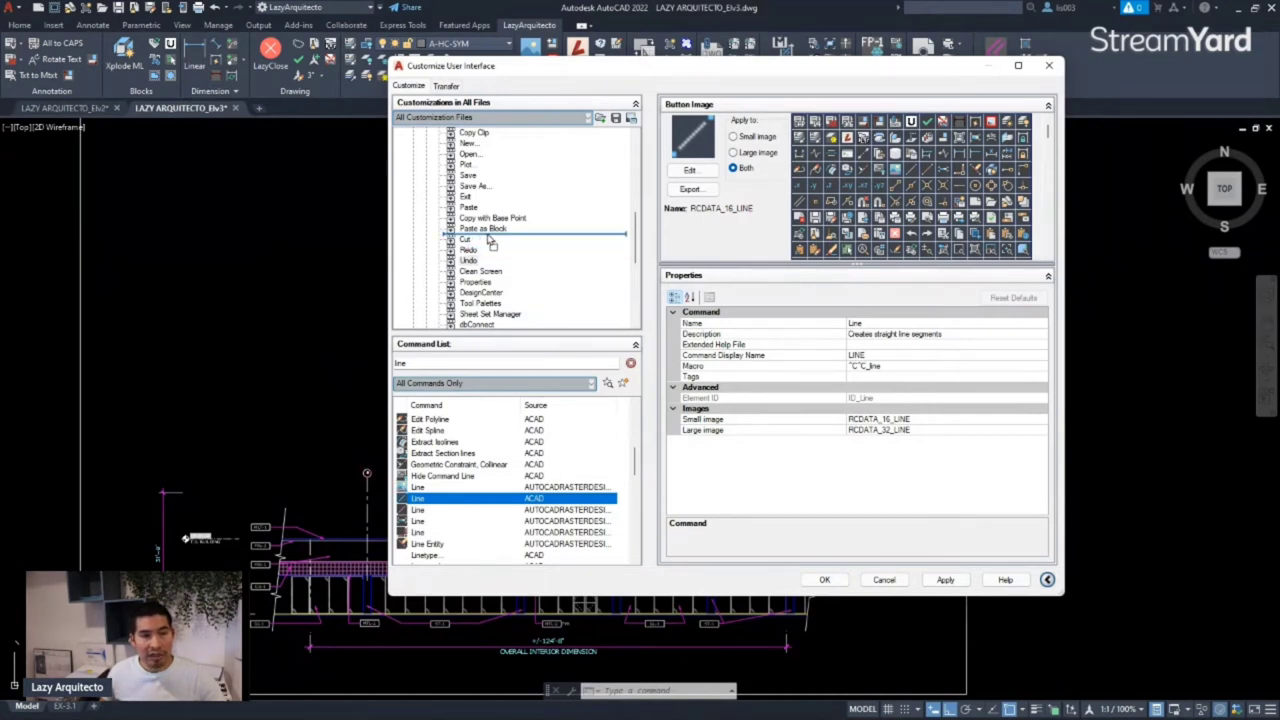
left_click_drag(497, 228, 483, 261)
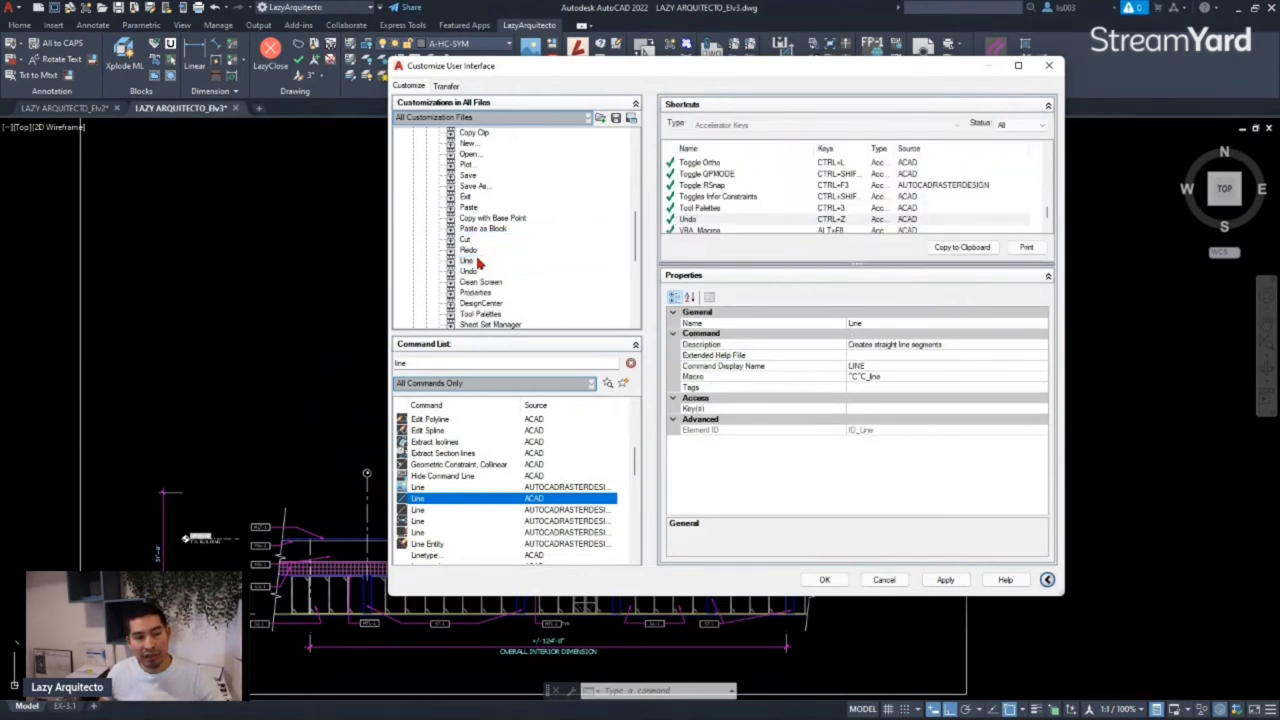
left_click(481, 262)
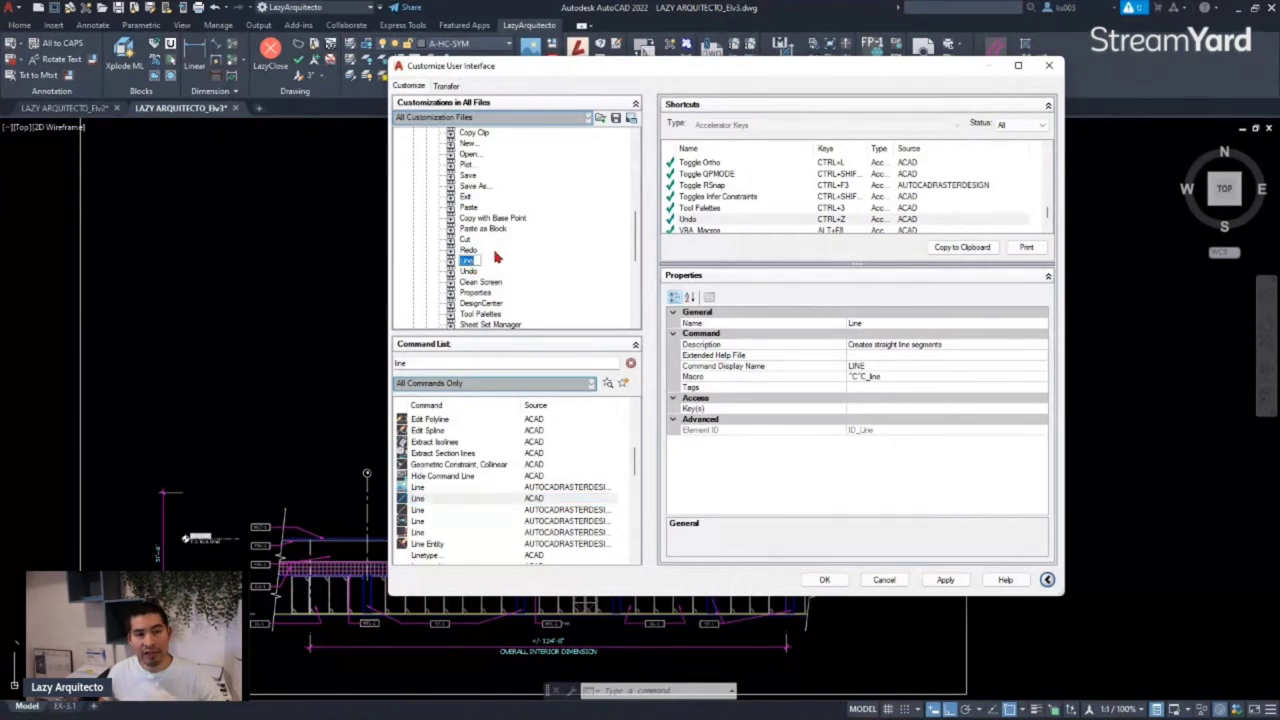
left_click(476, 270)
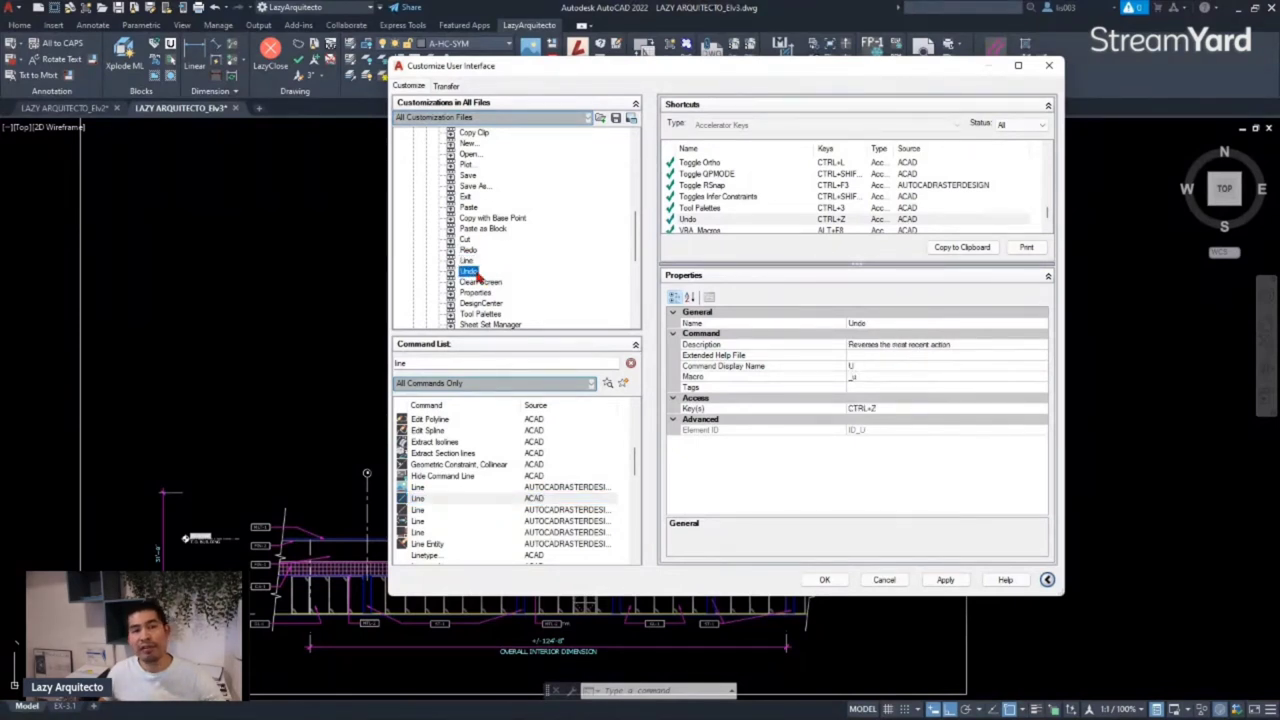
- Select the new Line entry in the Shortcut Keys and open its key assignment for editing
scroll(468, 240, "up", 5)
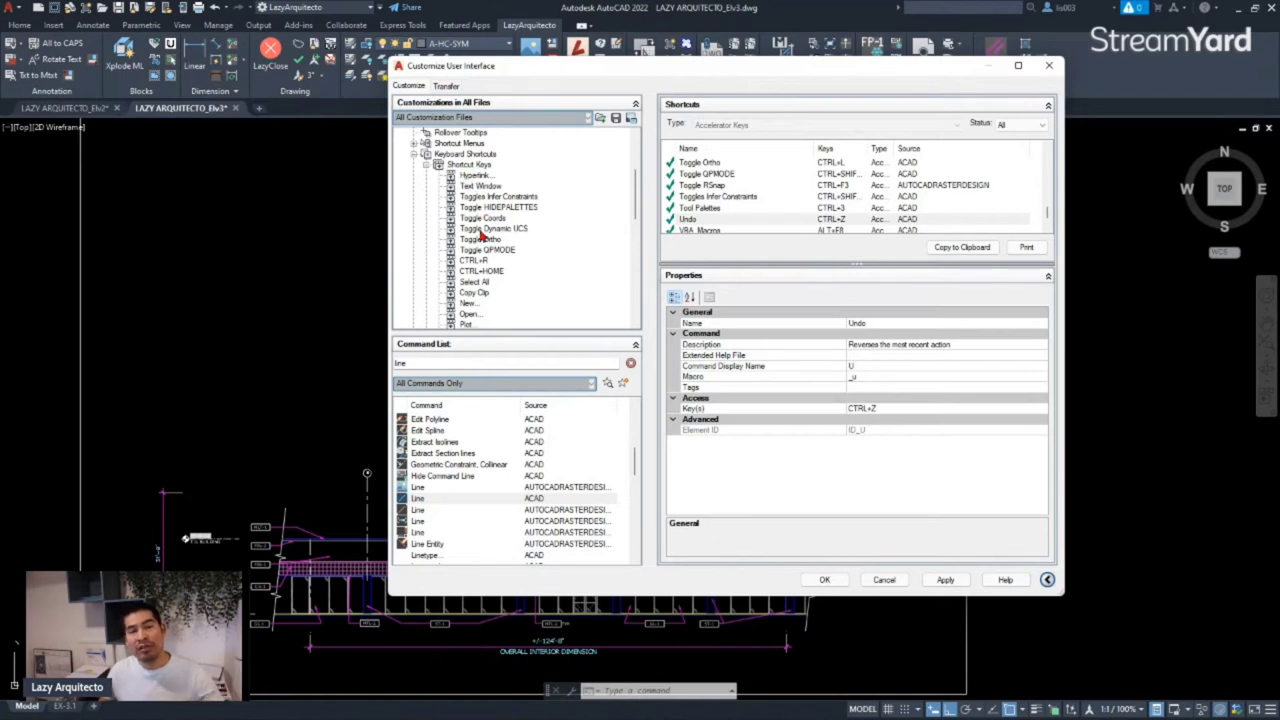
scroll(481, 234, "down", 5)
scroll(481, 234, "down", 1)
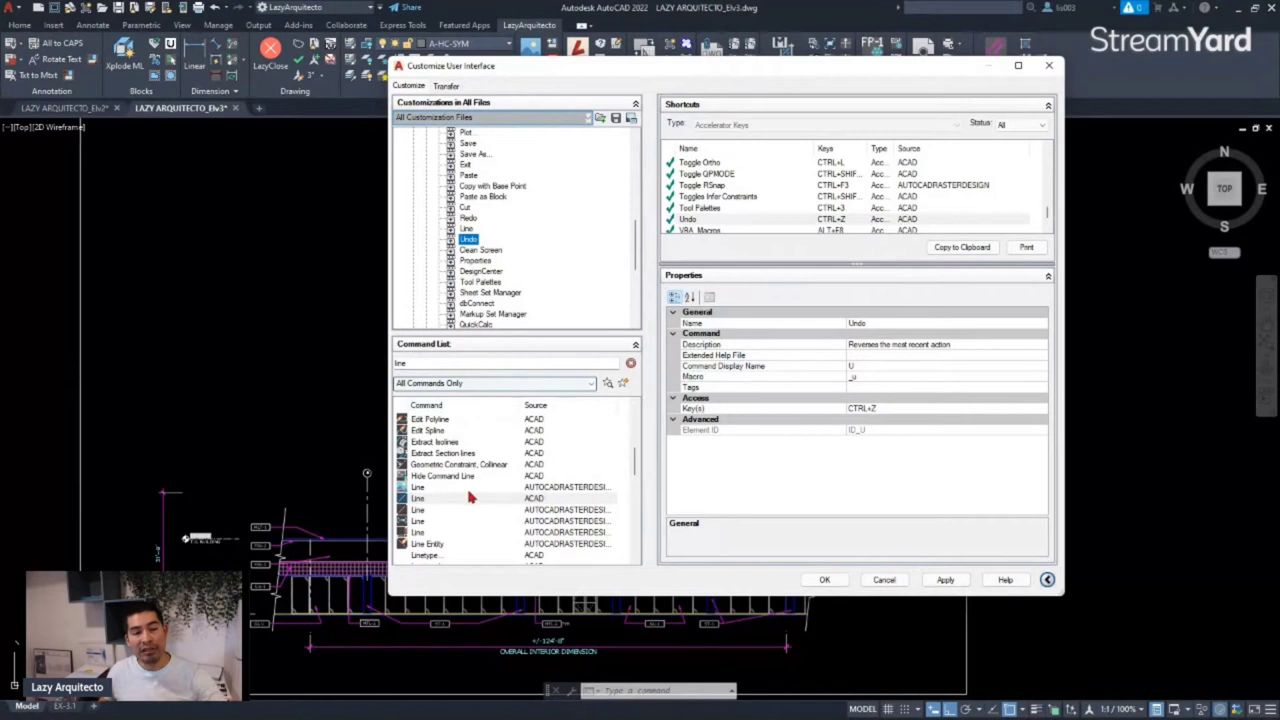
left_click(467, 230)
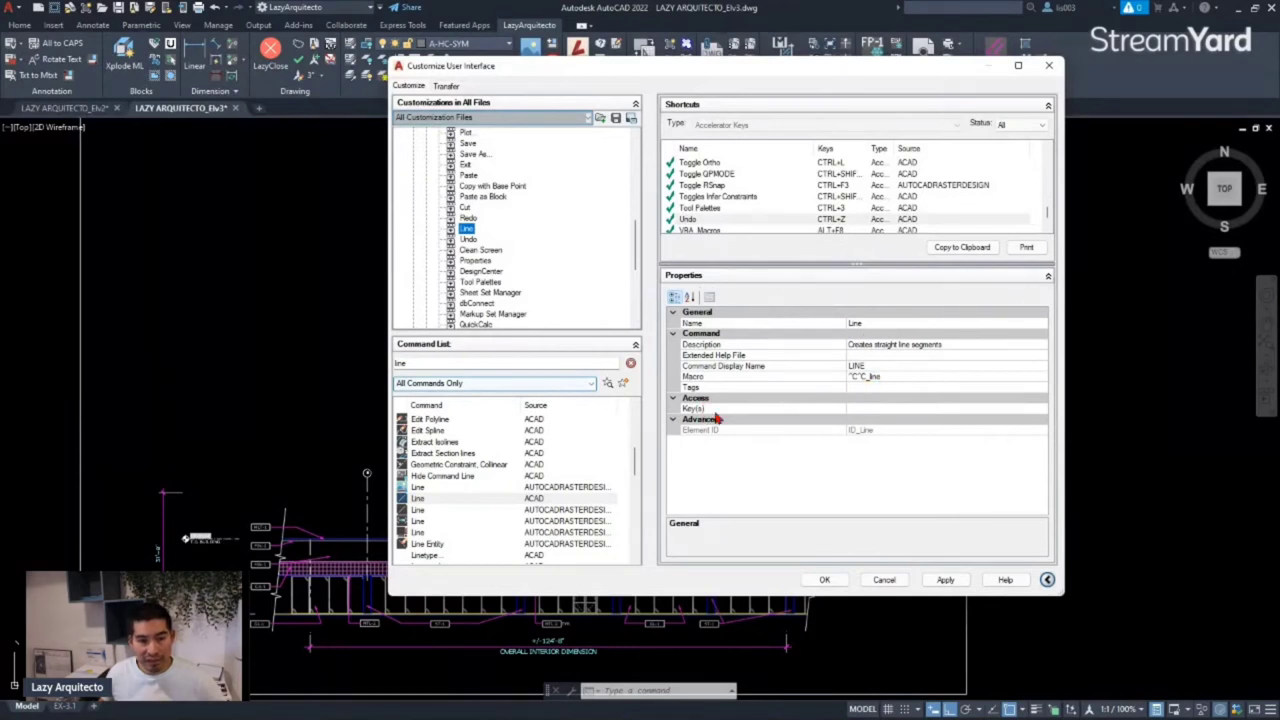
left_click(848, 409)
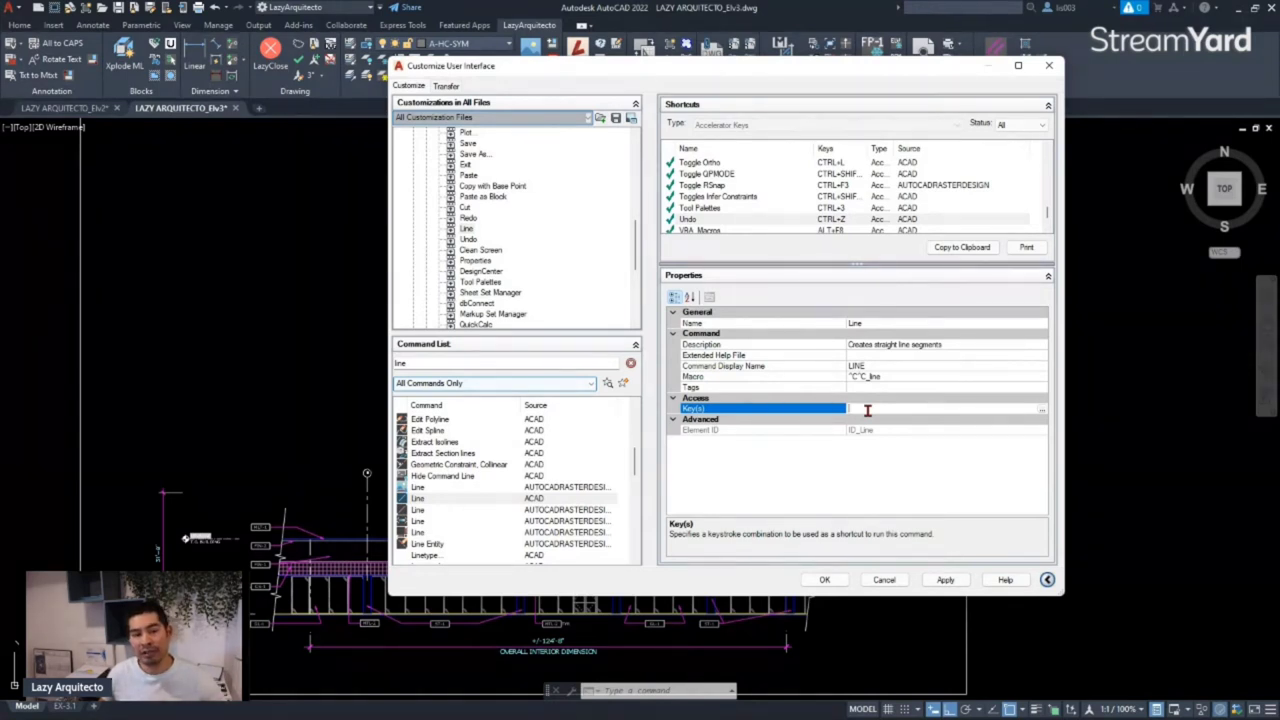
left_click(1042, 411)
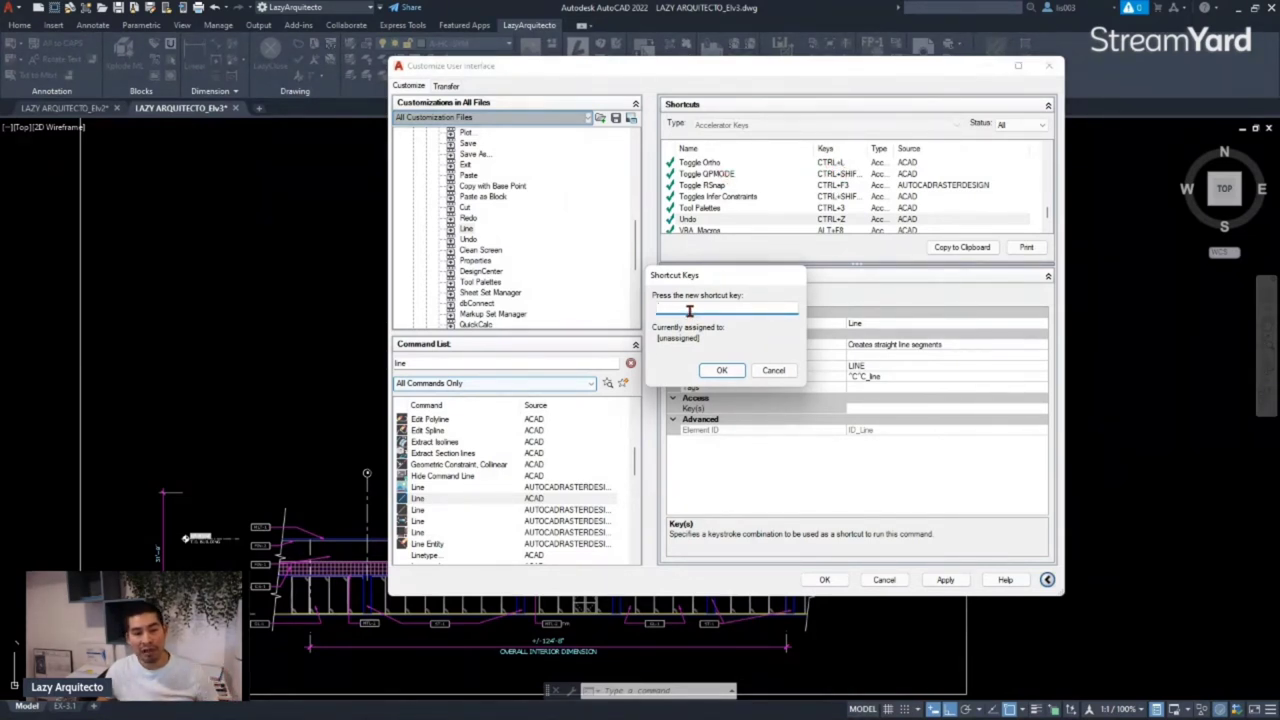
- Try CTRL+L and CTRL+SHIFT+L as the Line entry's shortcut, clearing each combination
key("ctrl+l")
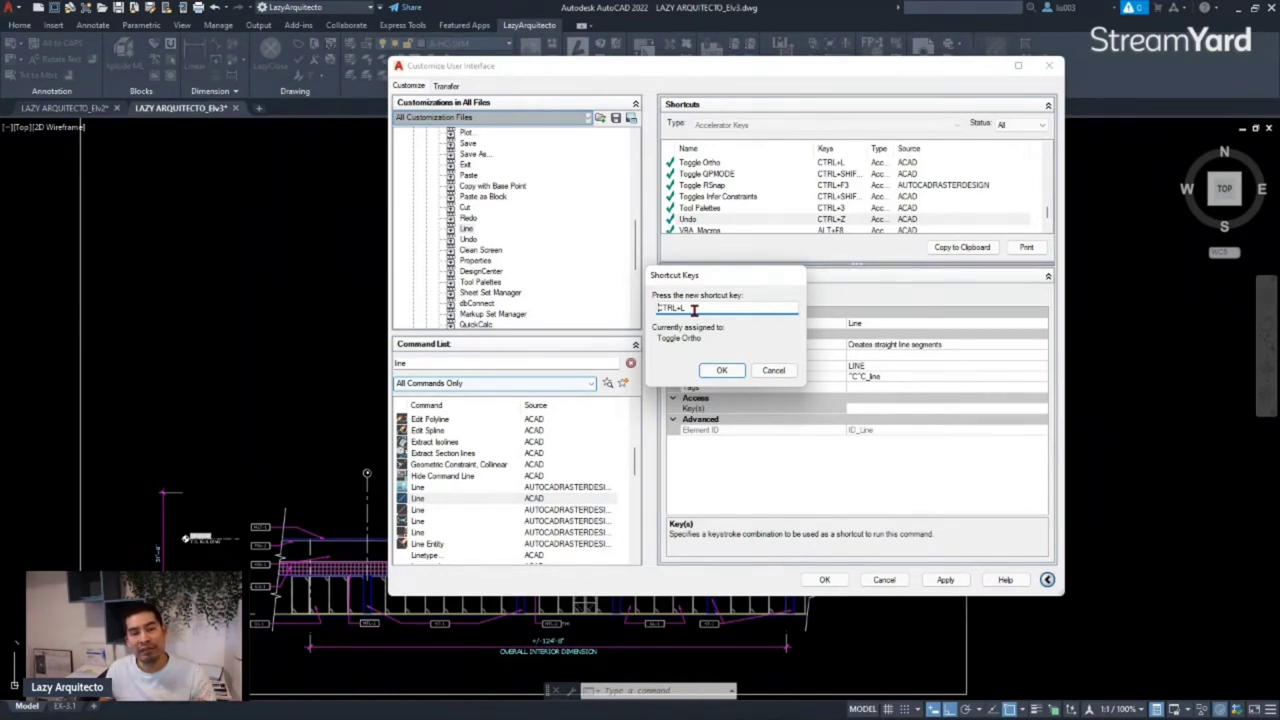
double_click(690, 308)
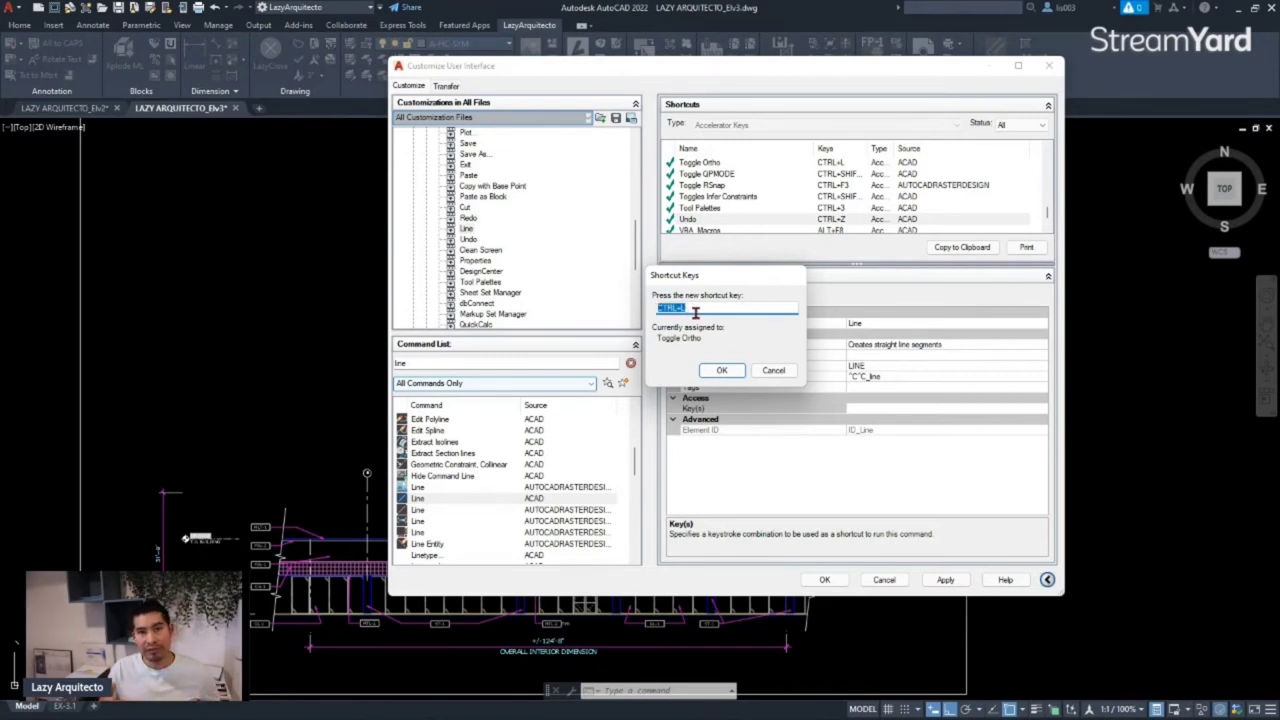
key("BackSpace")
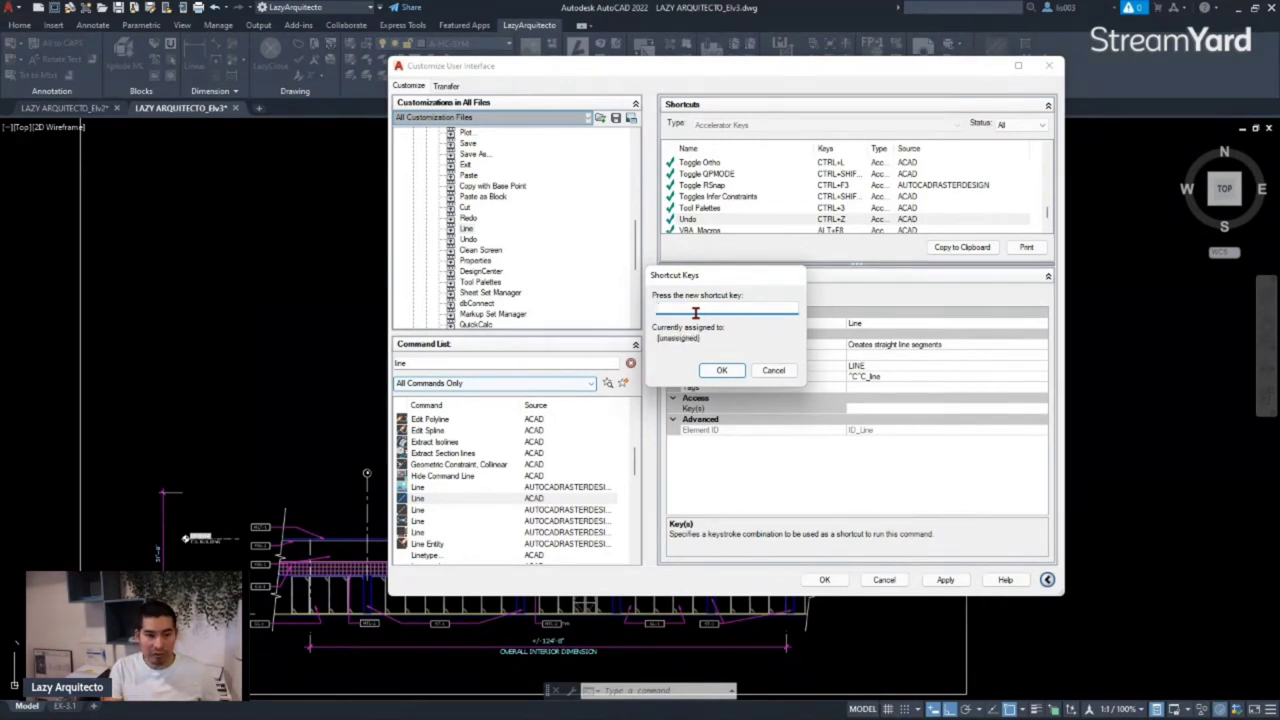
key("ctrl+shift+l")
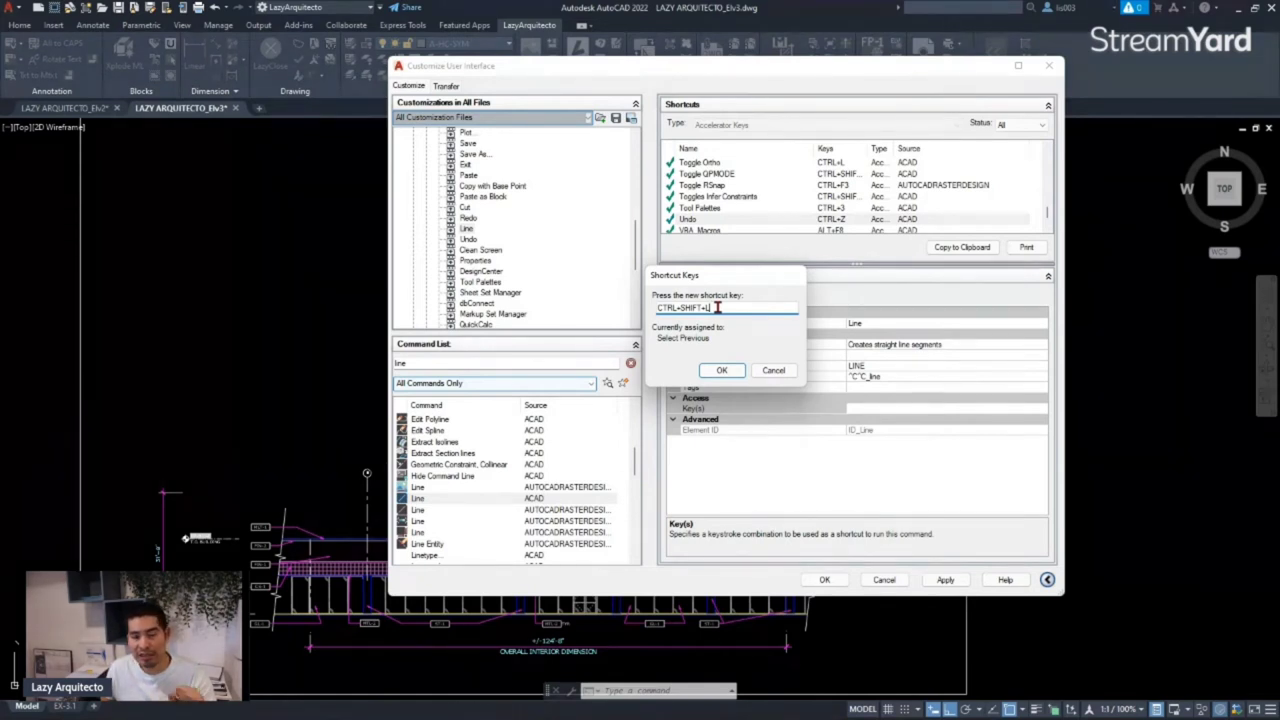
left_click_drag(716, 308, 657, 310)
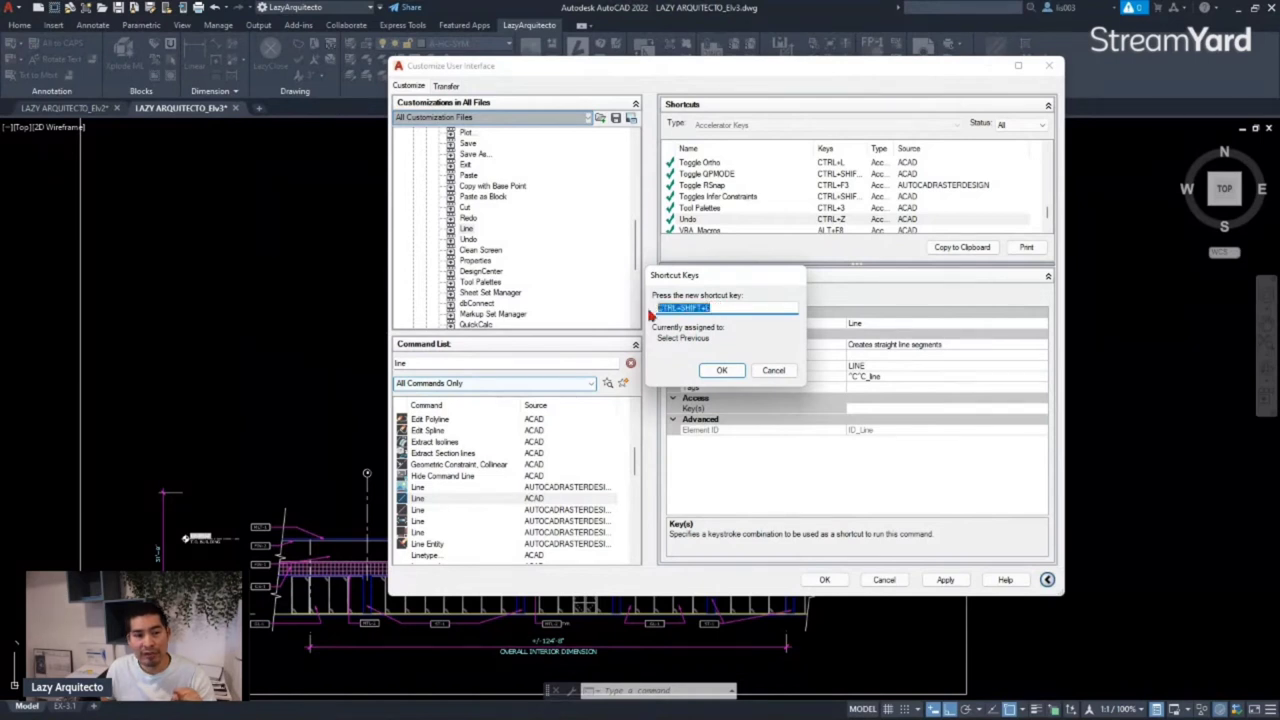
key("BackSpace")
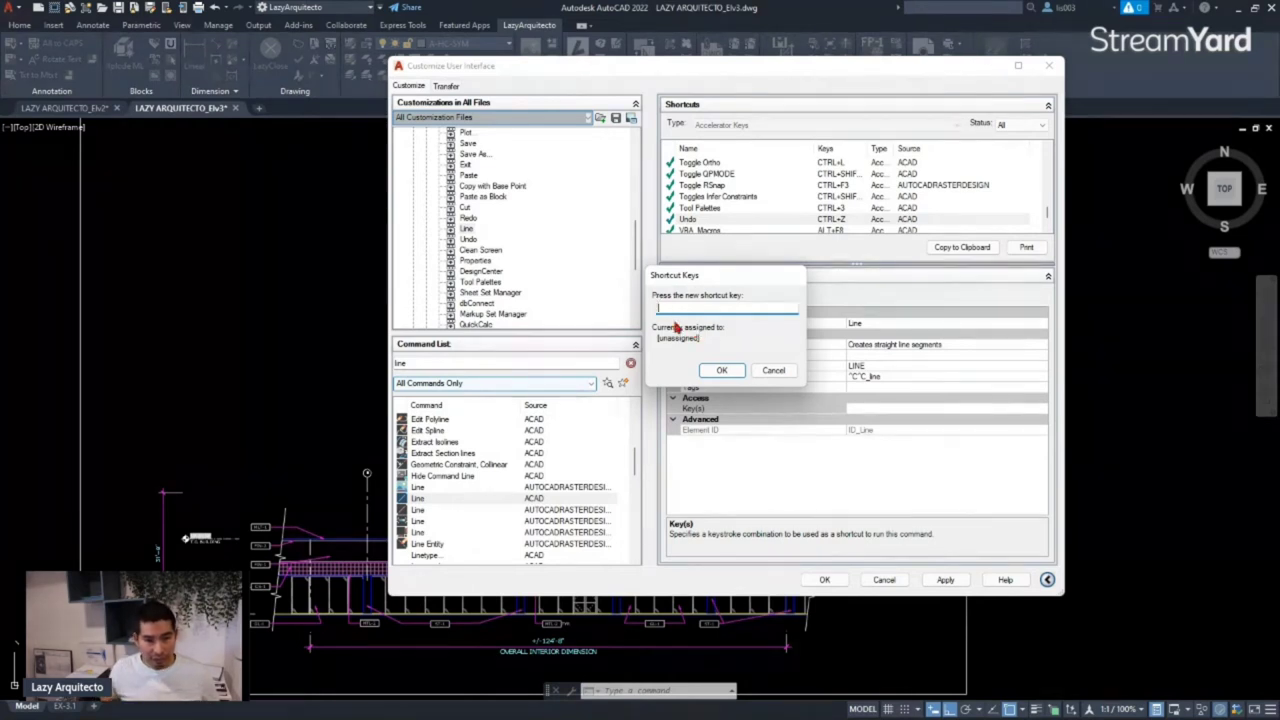
- Assign CTRL+SHIFT+ALT+L to the Line entry, then apply the customization and close the Customize User Interface dialog
key("ctrl+shift+alt+l")
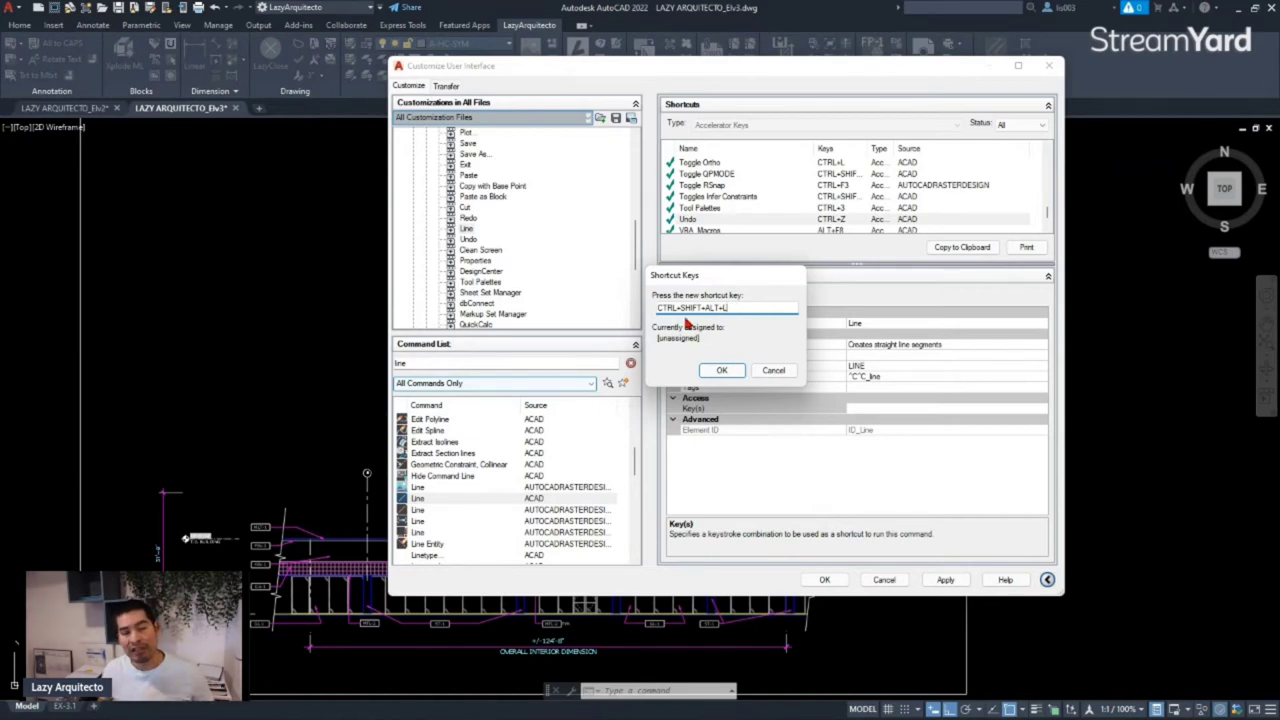
left_click(721, 372)
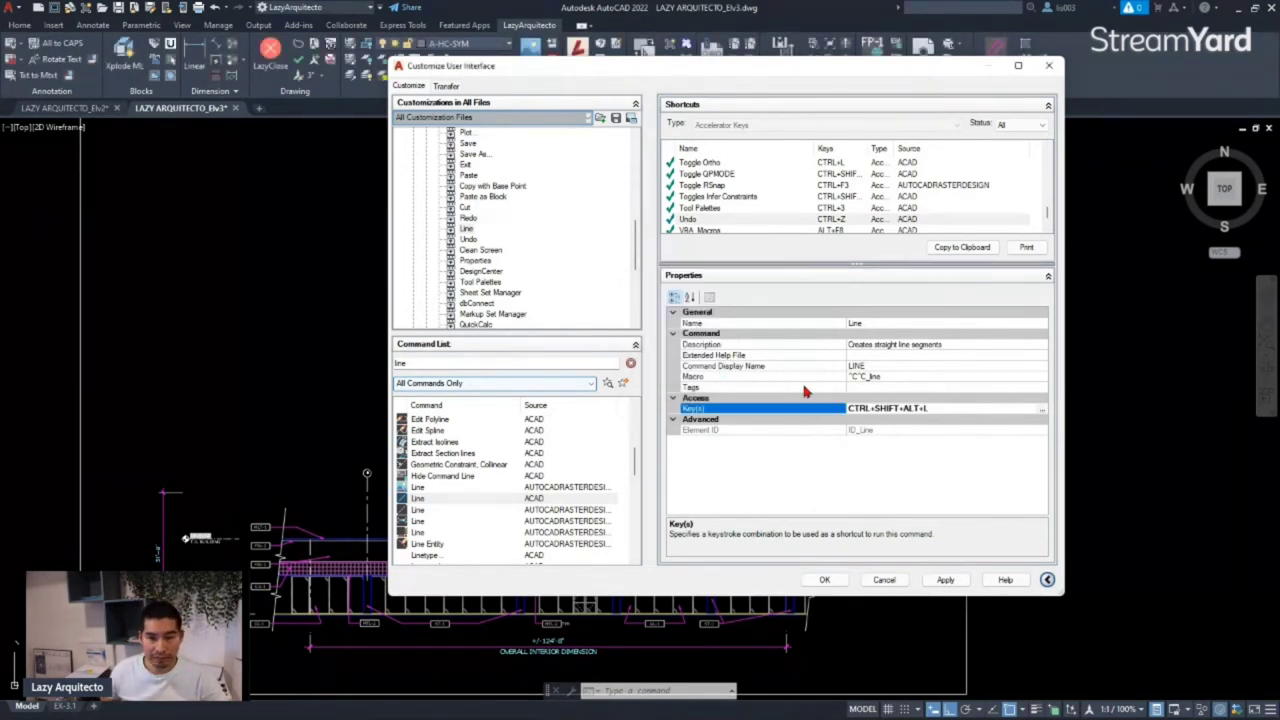
left_click(942, 583)
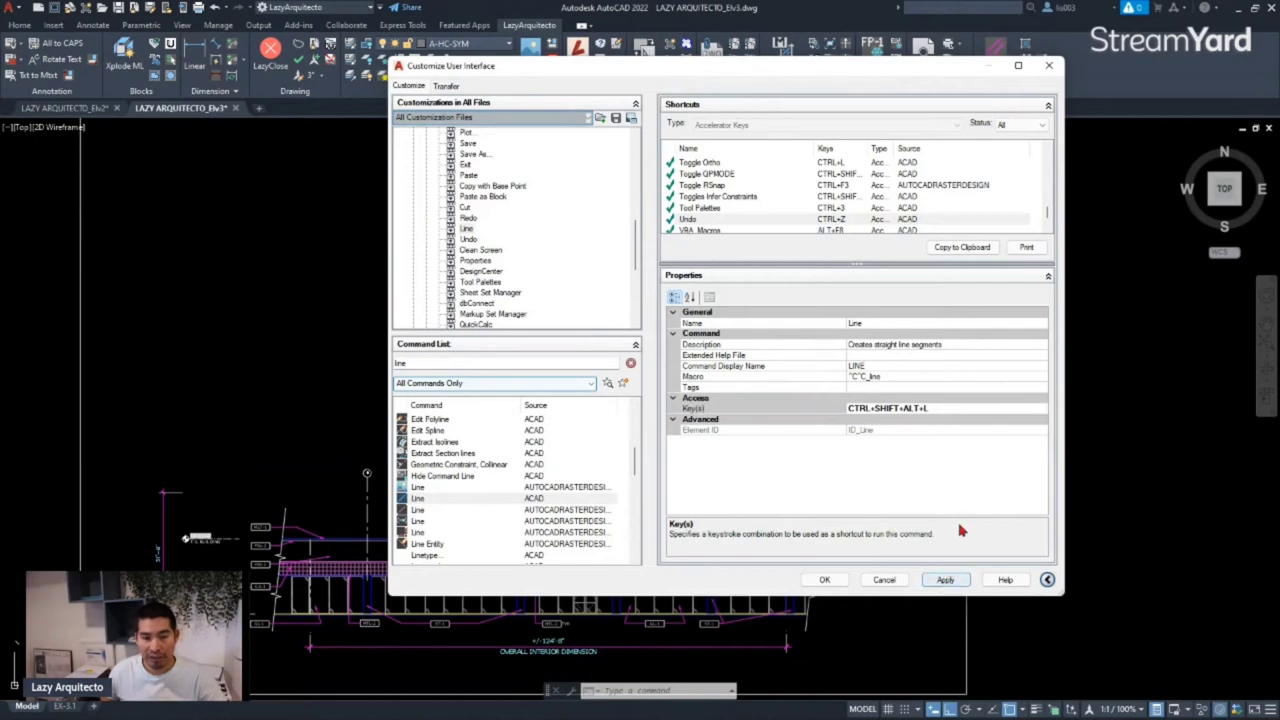
left_click(823, 579)
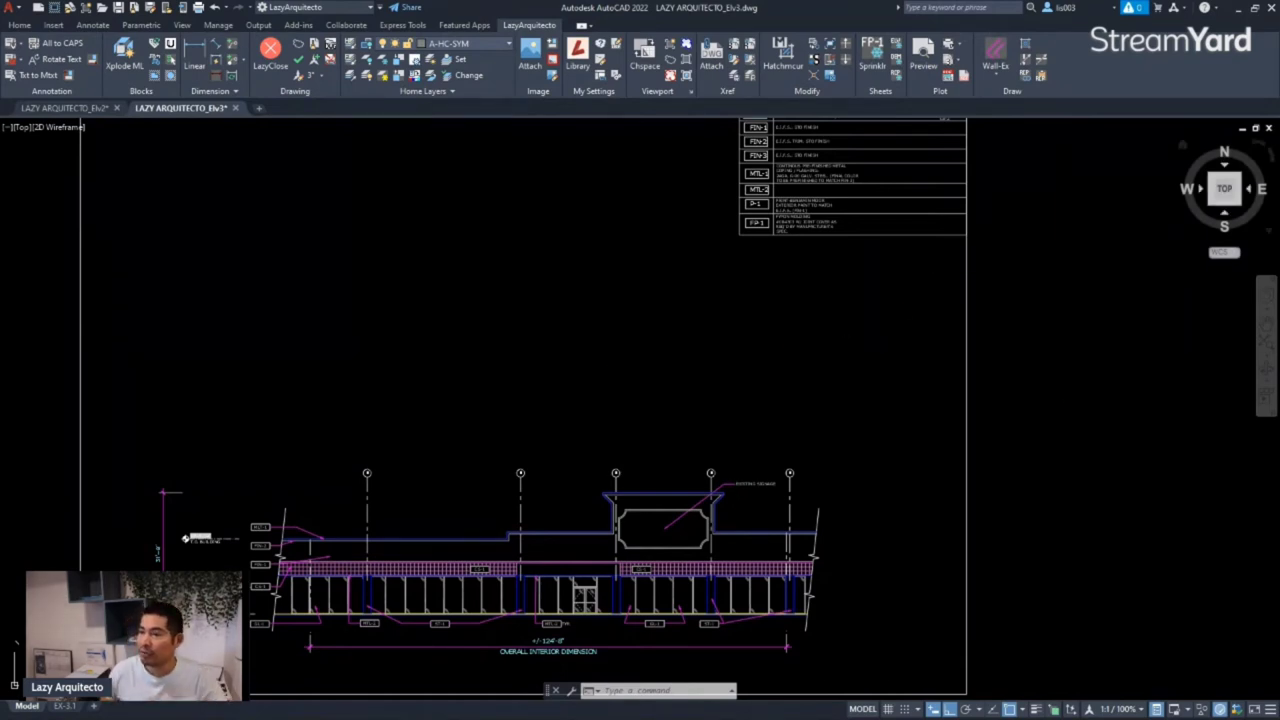
- Switch to the MX Vertical mouse settings, enter Ctrl + Alt + Shift + L as the top button's keystroke assignment and review it
mouse_move(1279, 270)
left_mouse_down()
mouse_move(868, 270)
mouse_move(554, 210)
mouse_move(557, 197)
left_mouse_up()
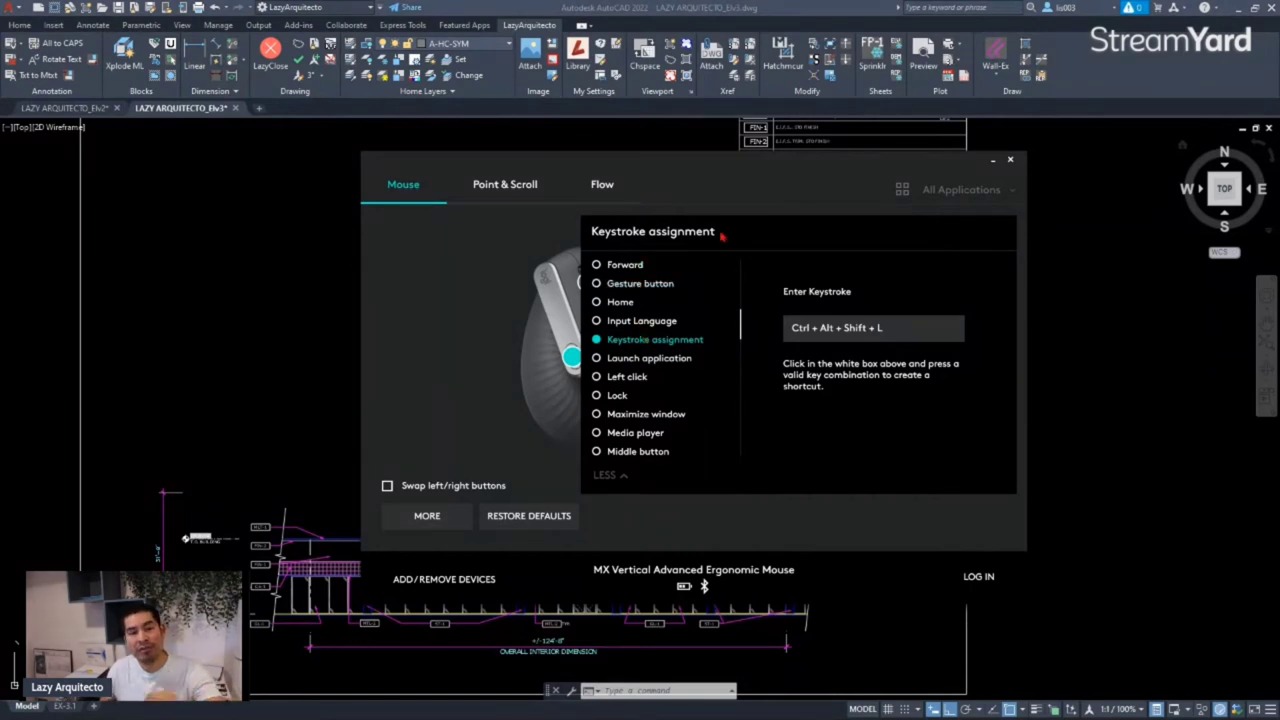
left_click_drag(890, 322, 793, 336)
left_click_drag(904, 328, 793, 329)
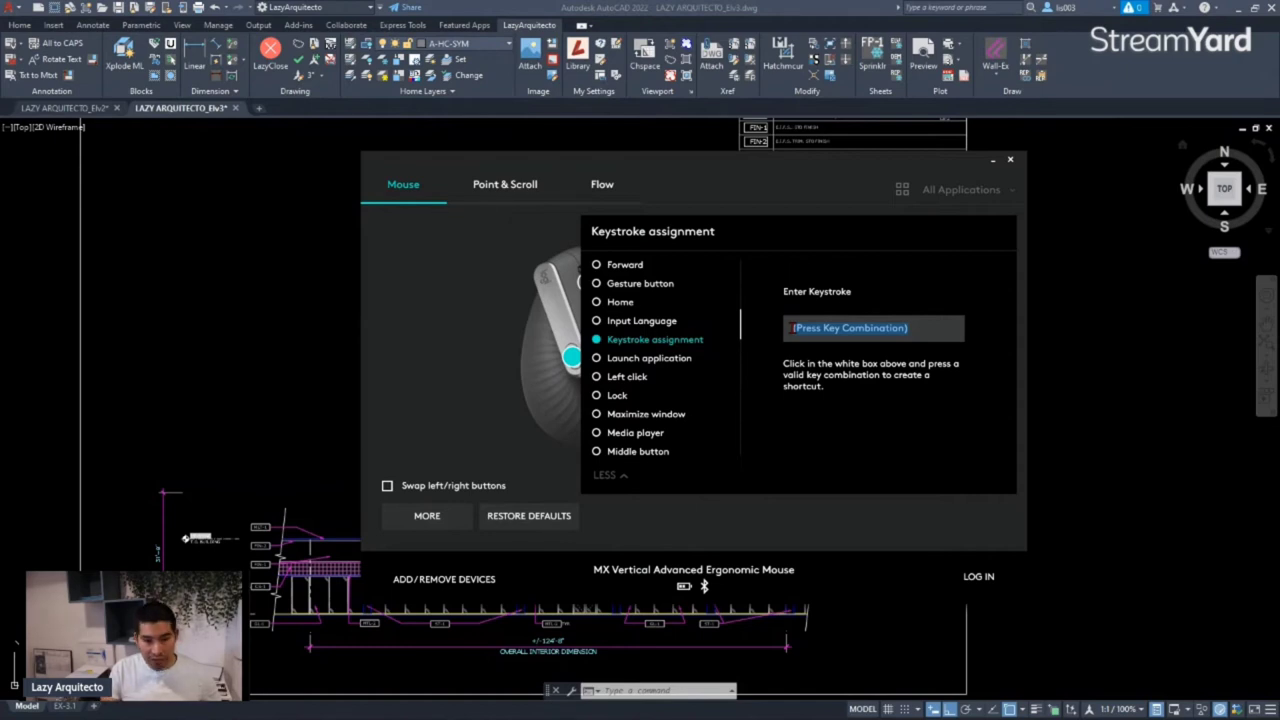
key("ctrl+alt+shift+l")
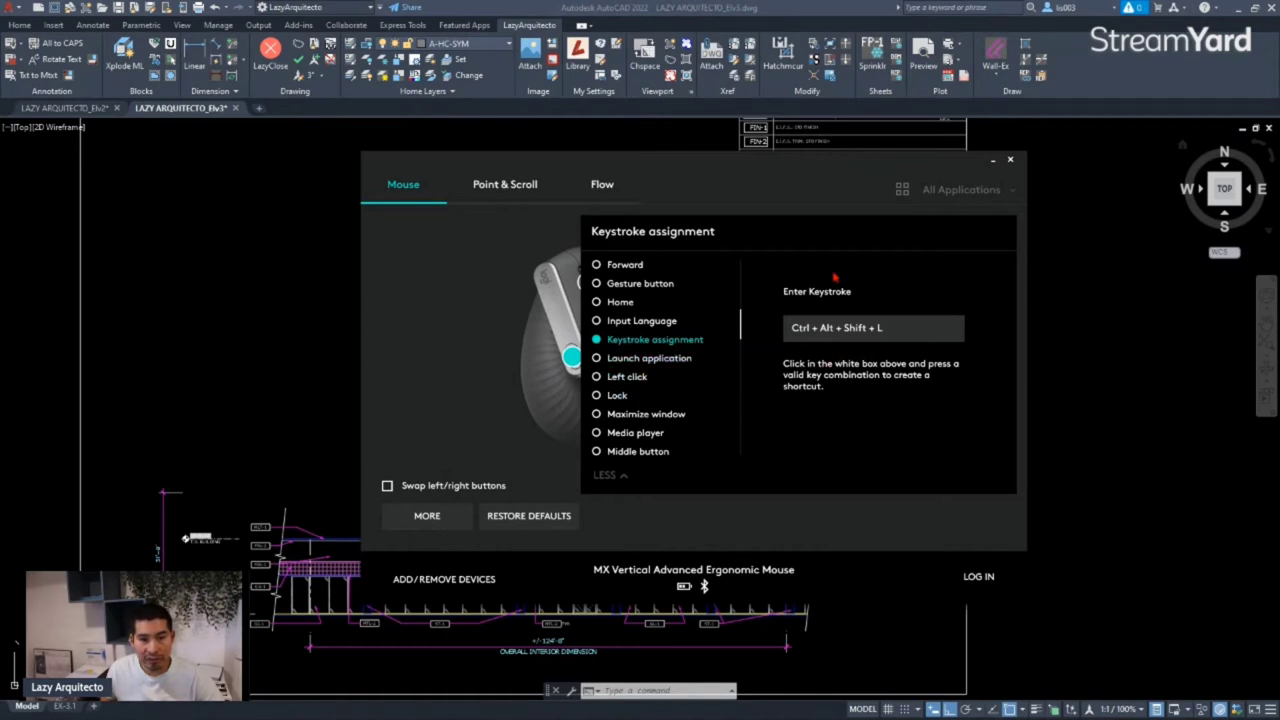
left_click(521, 317)
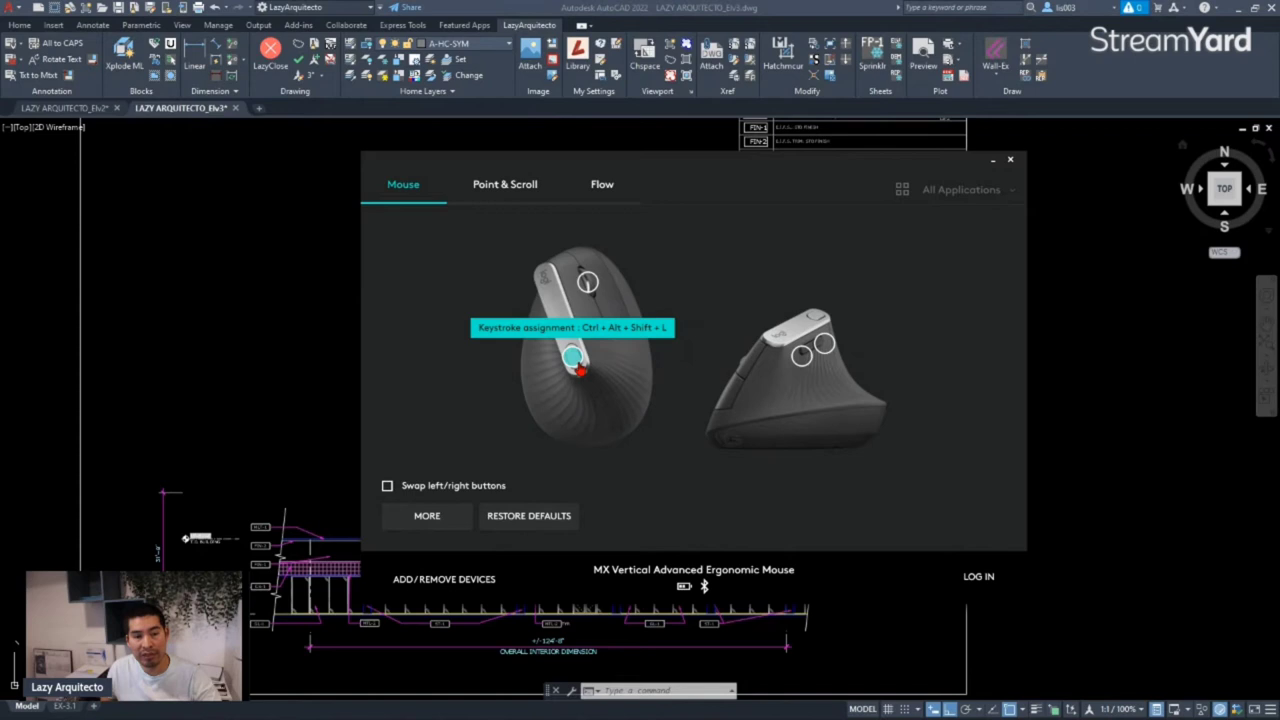
left_click(577, 362)
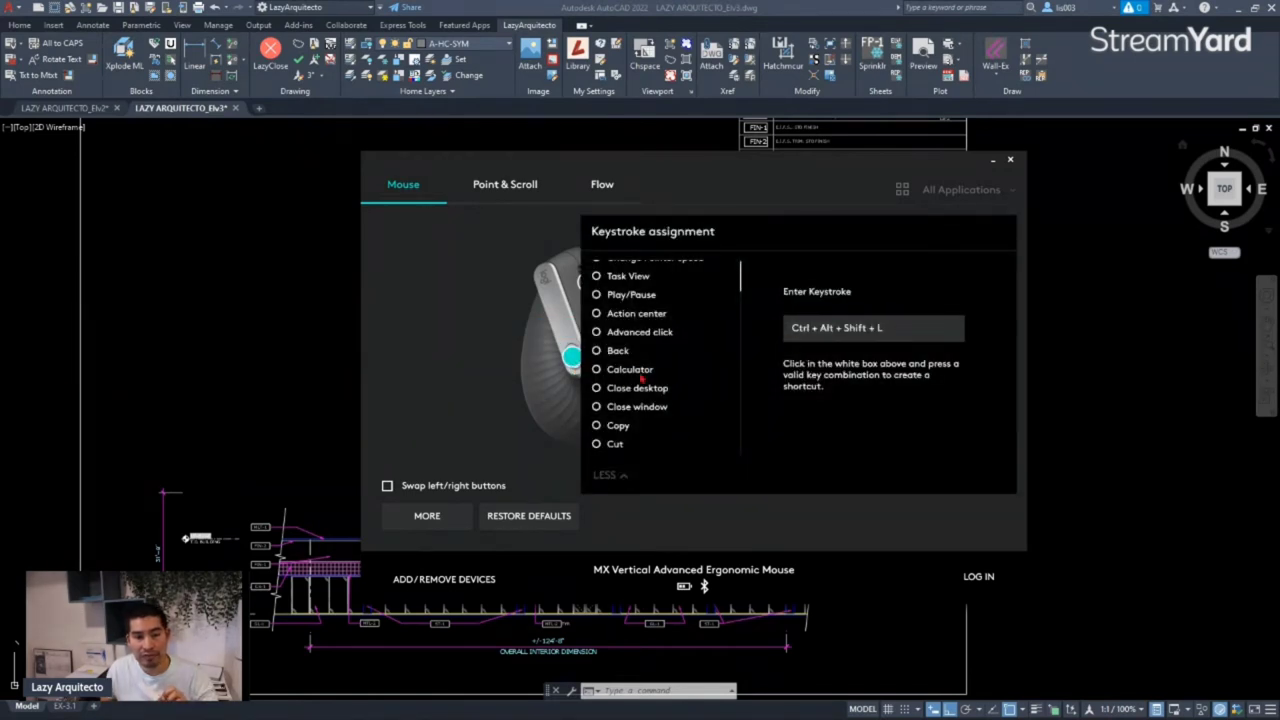
left_click(443, 371)
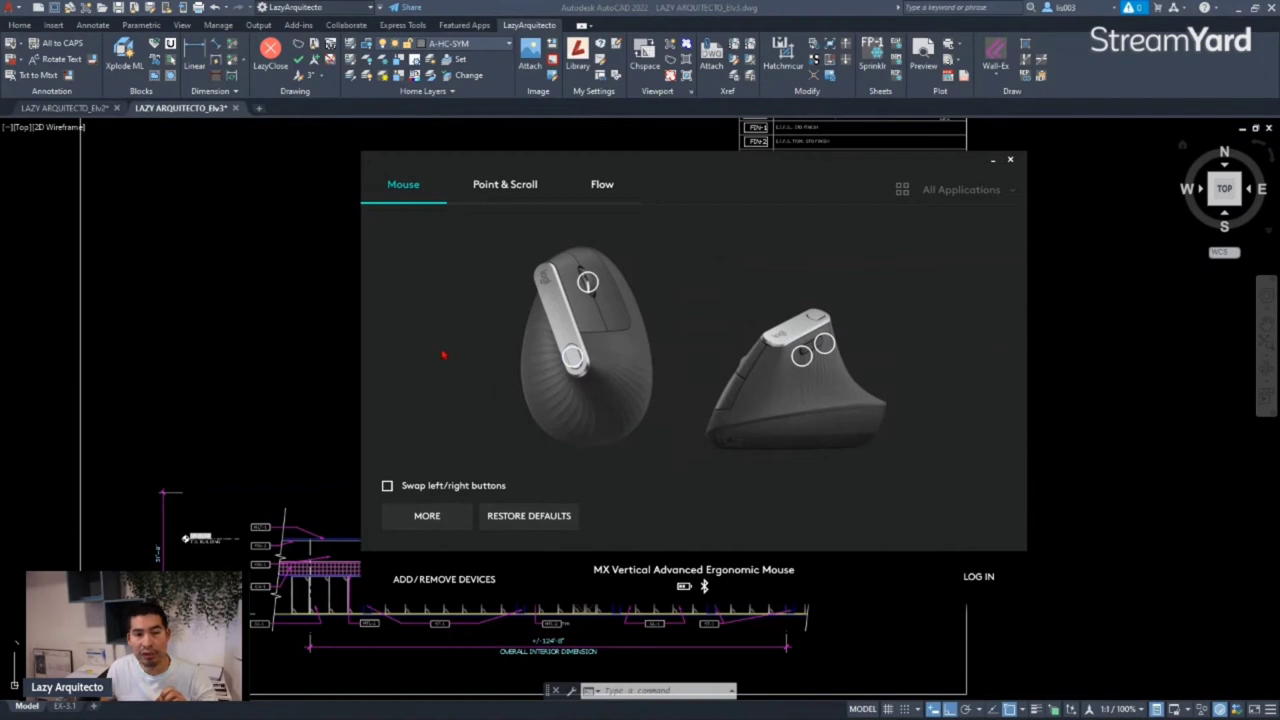
- Move the mouse settings window off the drawing and draw a chain of five connected lines in the blank area above the elevation
mouse_move(660, 183)
left_mouse_down()
mouse_move(691, 194)
mouse_move(1279, 194)
left_mouse_up()
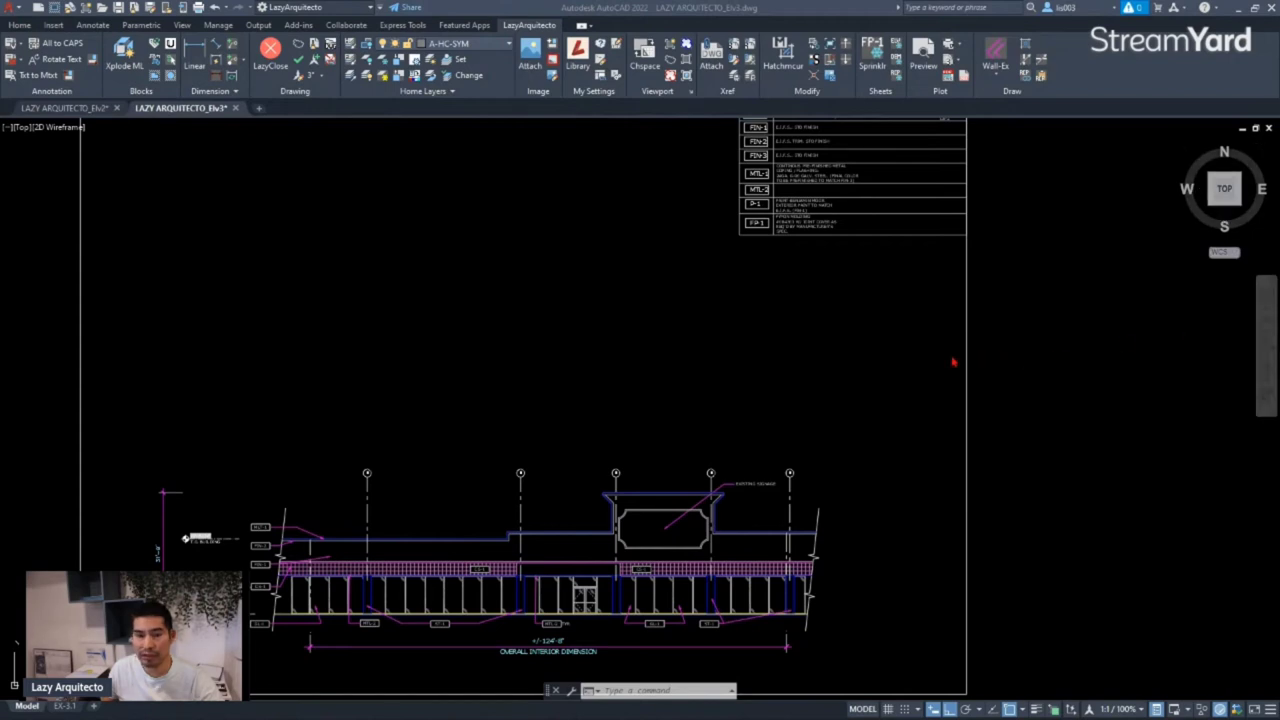
scroll(543, 371, "down", 2)
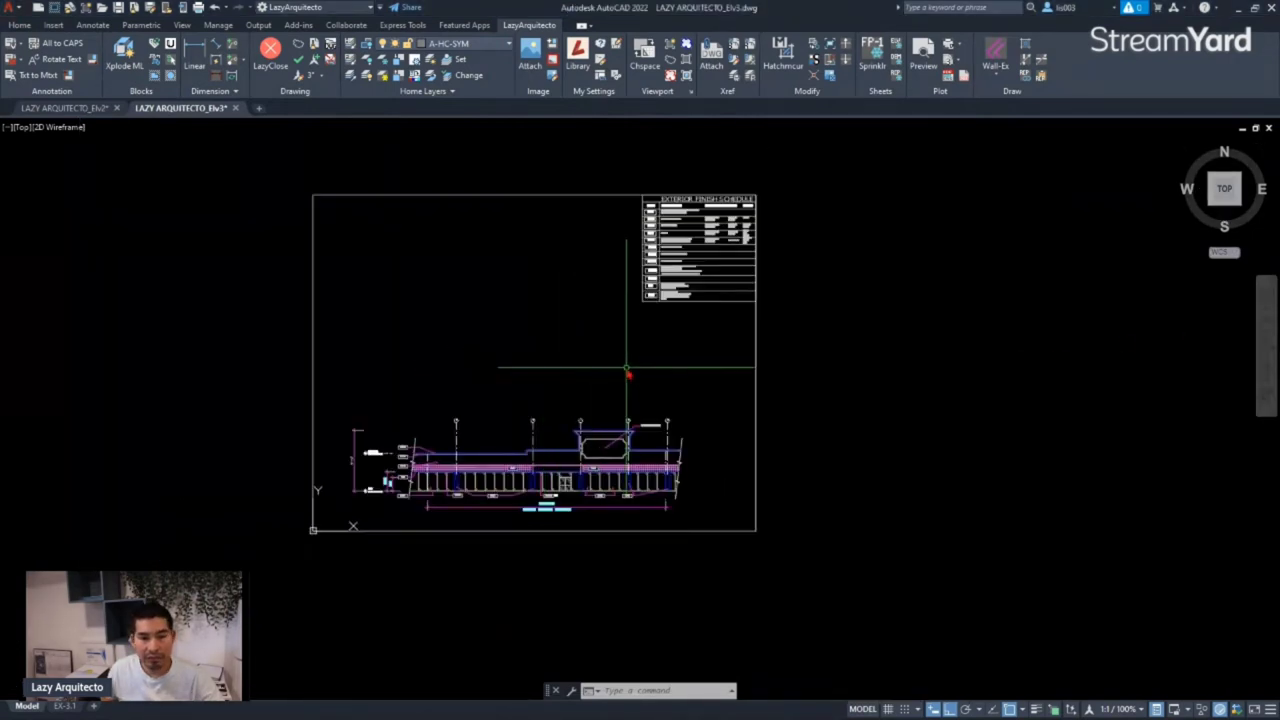
type("l")
key("Return")
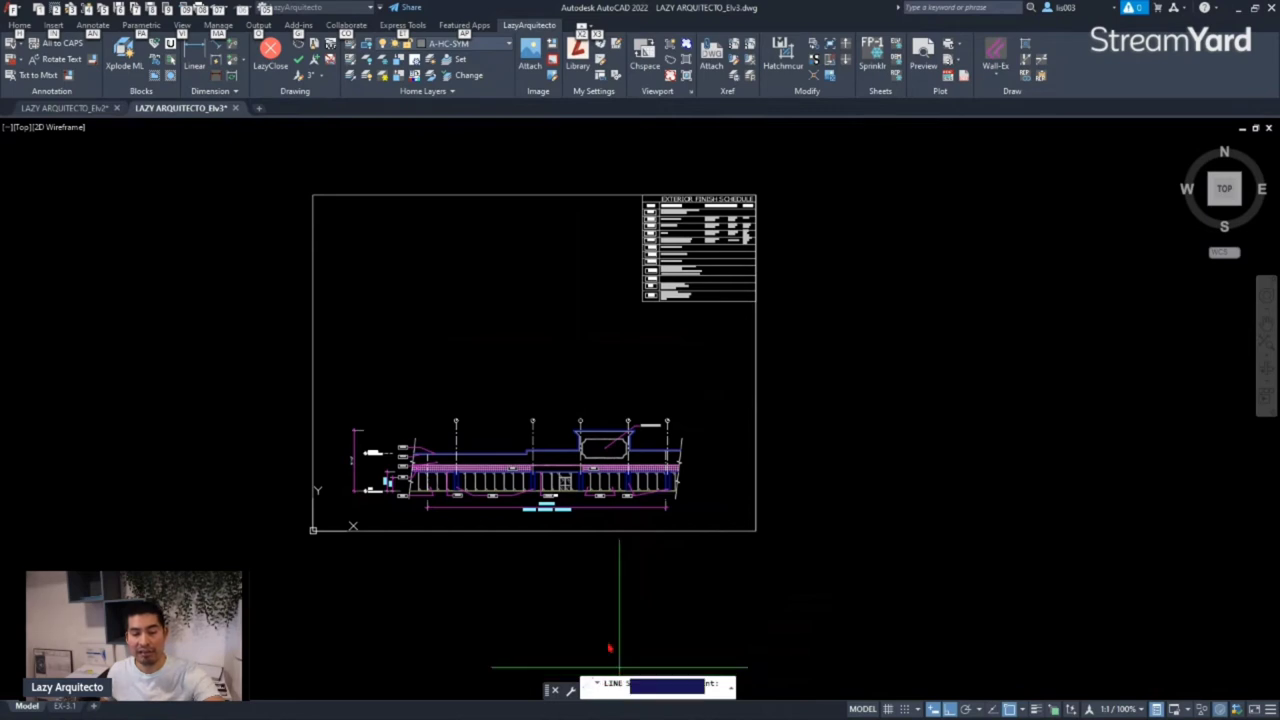
left_click(414, 270)
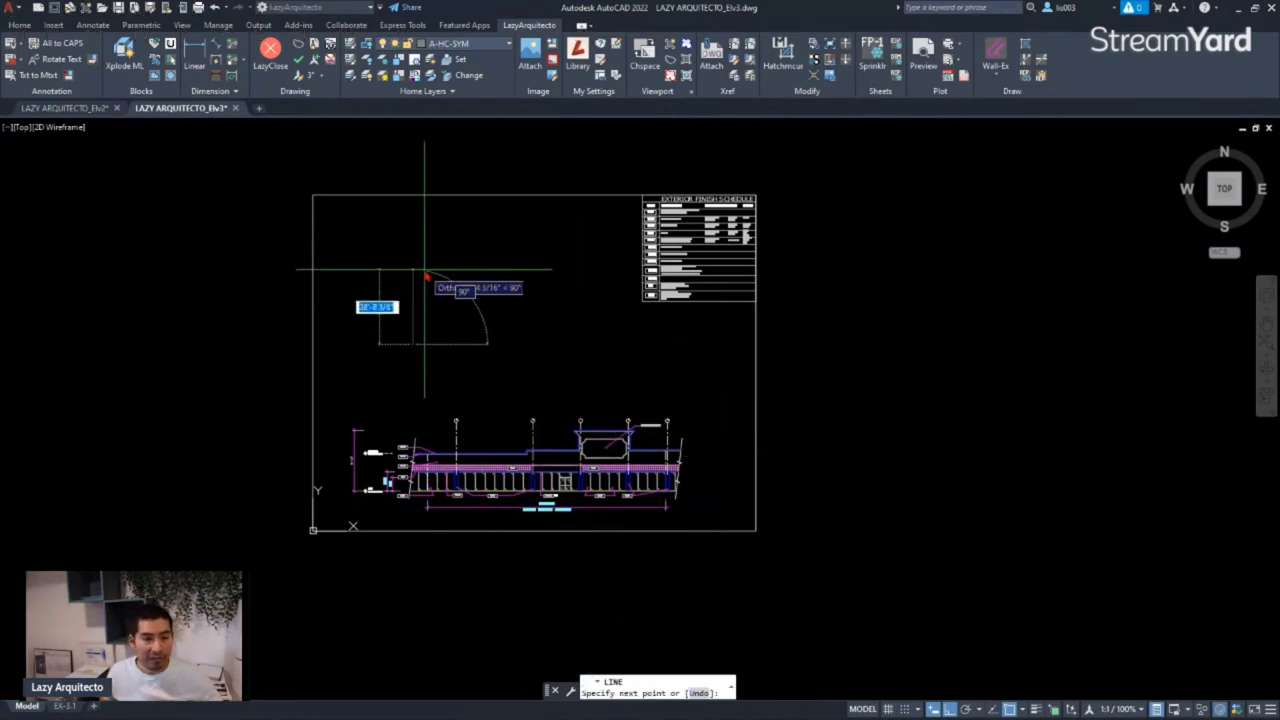
left_click(518, 259)
left_click(482, 324)
left_click(518, 370)
left_click(580, 322)
key("Escape")
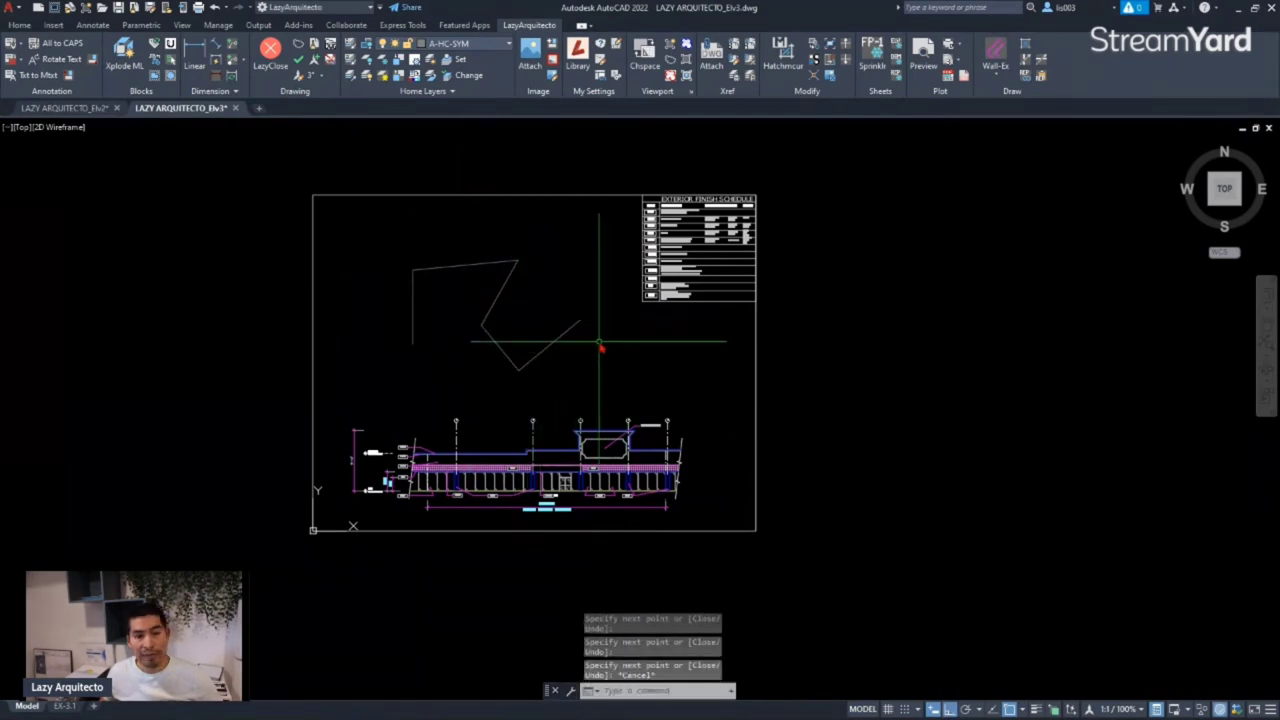
- Draw a second, smaller chain of six connected lines between the first chain and the sheet border, below the finish schedule
scroll(598, 340, "up", 6)
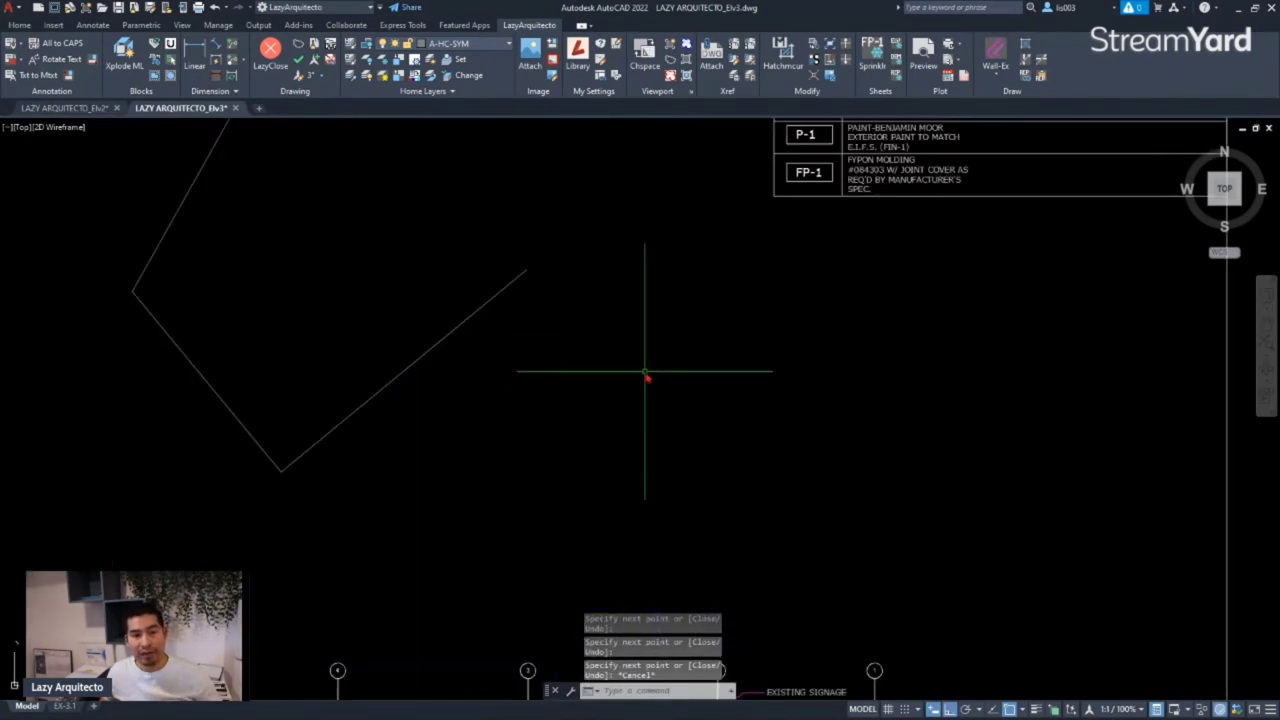
key("space")
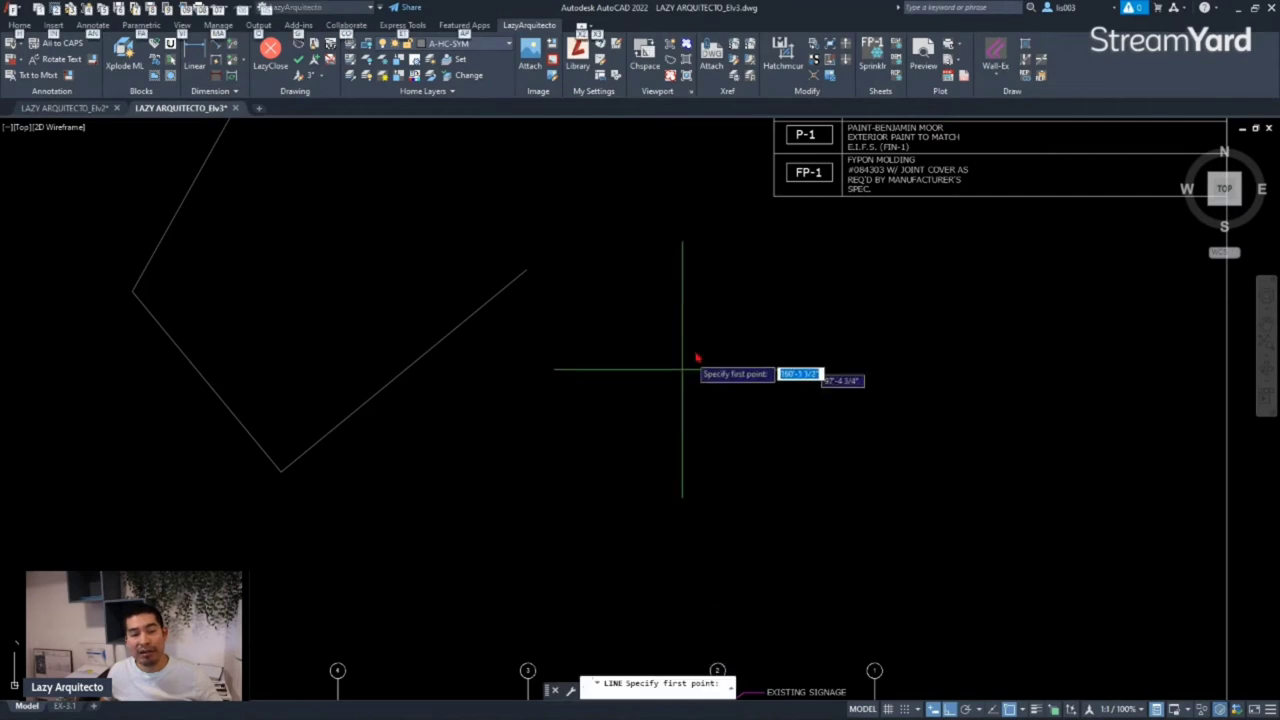
left_click(735, 339)
left_click(658, 339)
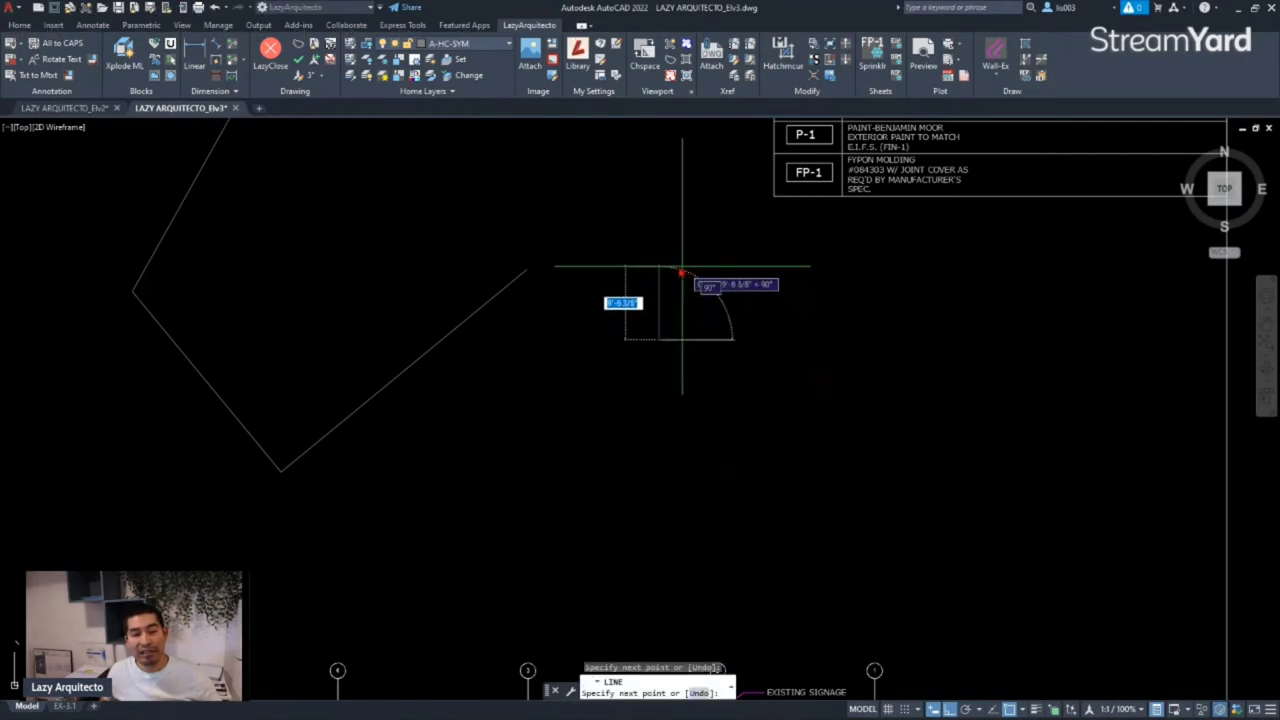
left_click(658, 262)
left_click(575, 325)
left_click(580, 415)
left_click(715, 432)
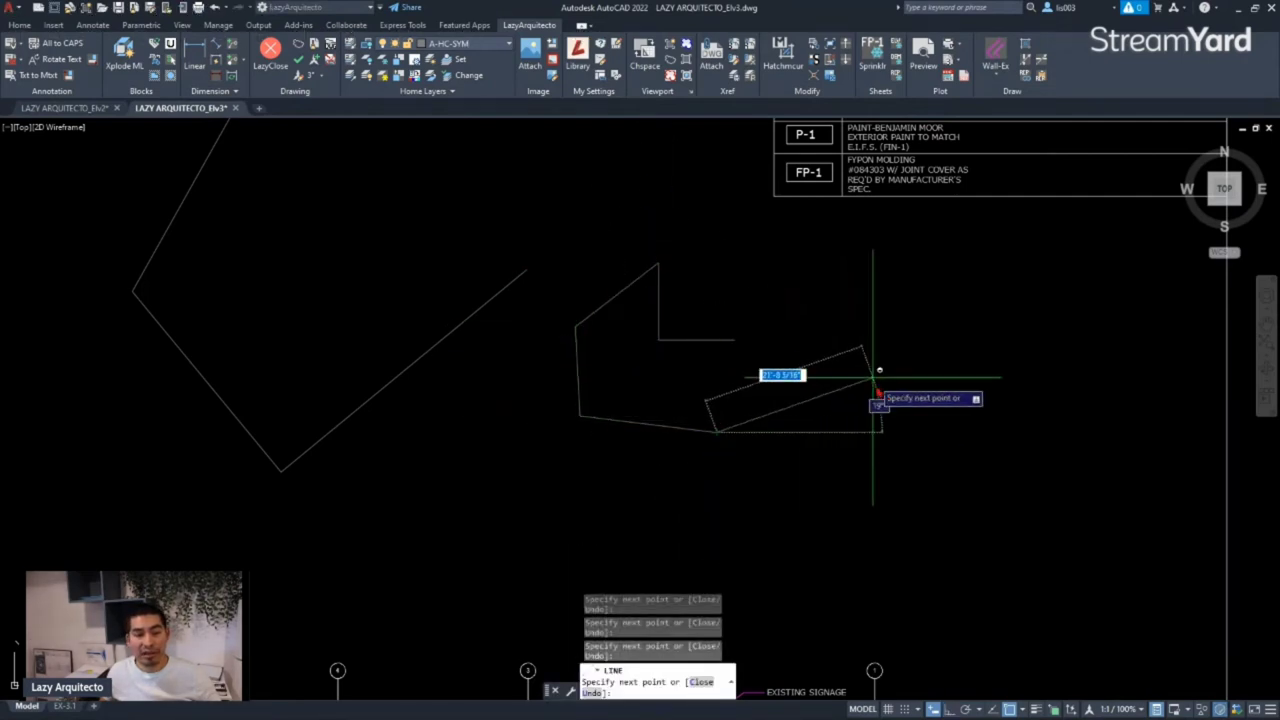
left_click(873, 380)
key("Escape")
scroll(600, 451, "down", 3)
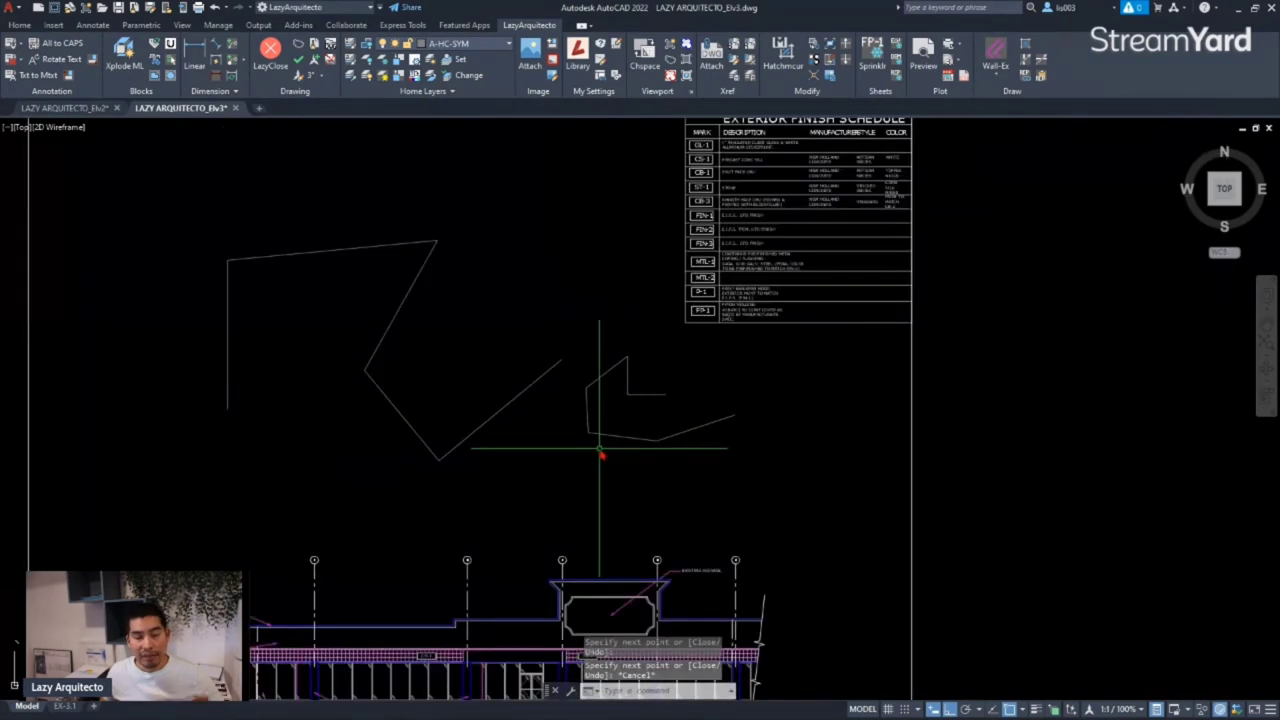
- Move the six-line chain horizontally to the right, close to the sheet border, then restart the Move command and cancel it
scroll(623, 432, "up", 2)
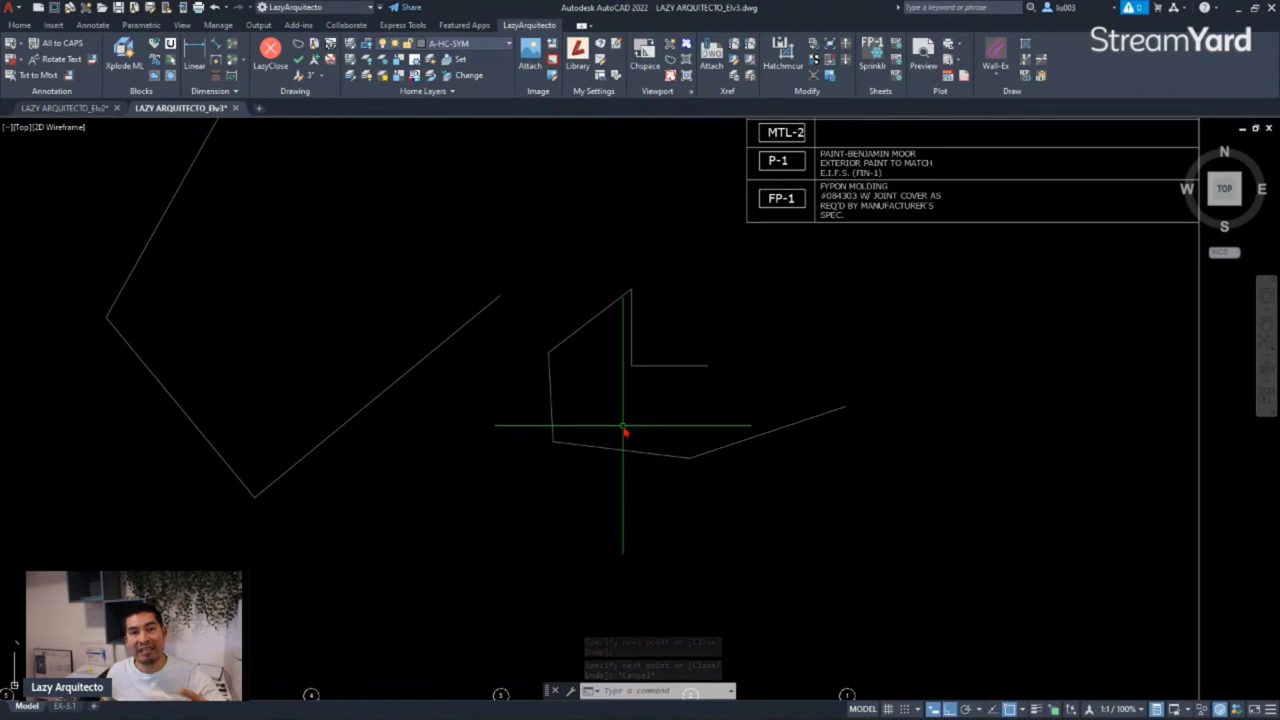
type("m")
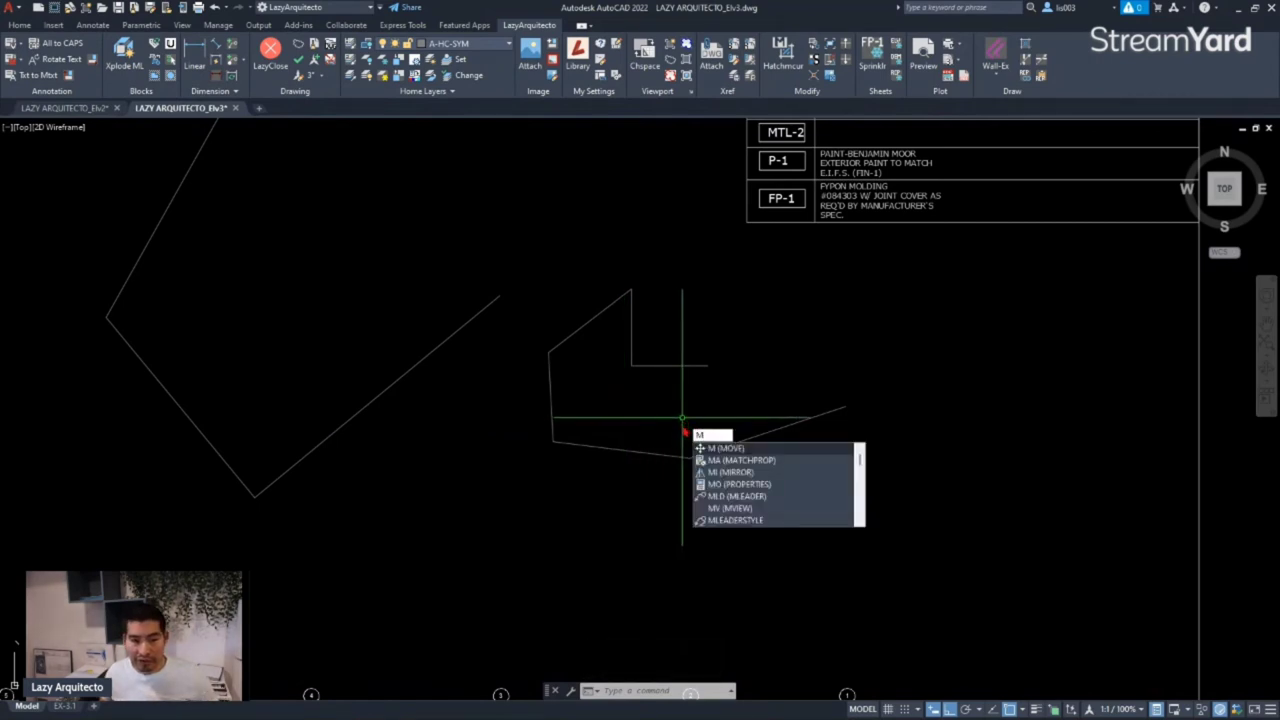
key("Return")
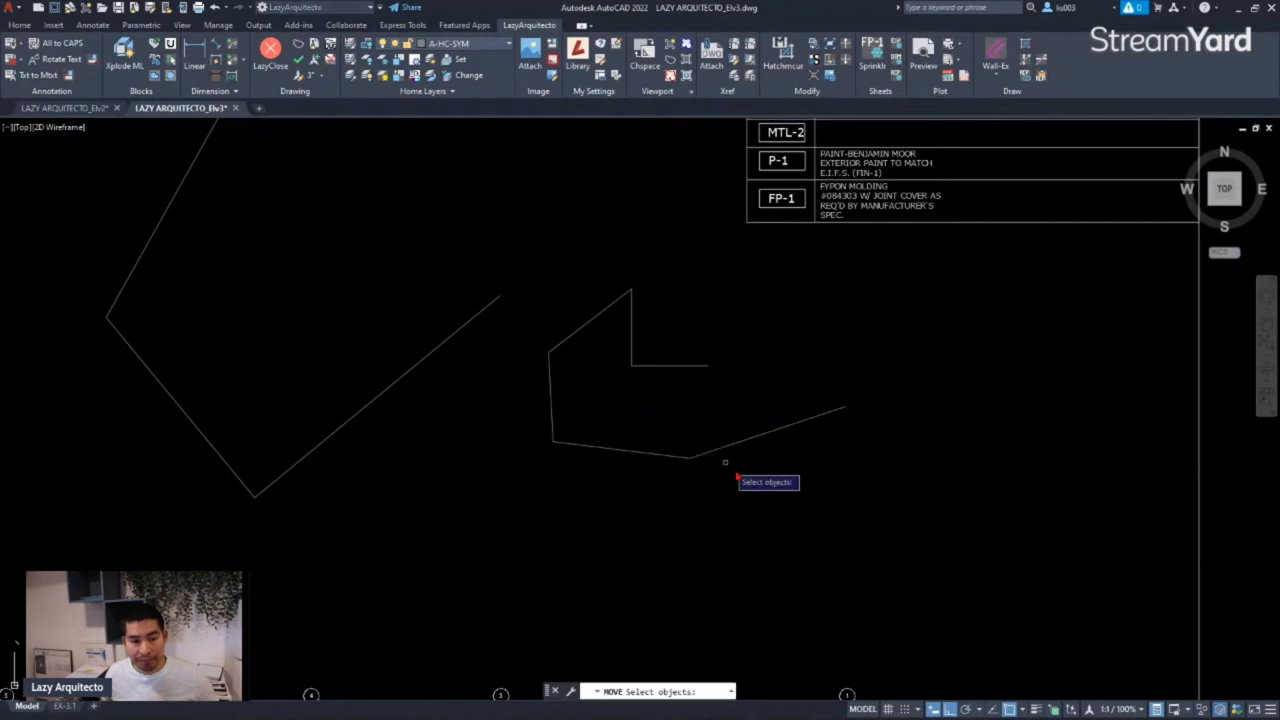
left_click(759, 488)
left_click(538, 325)
key("Return")
left_click(636, 404)
left_click(925, 396)
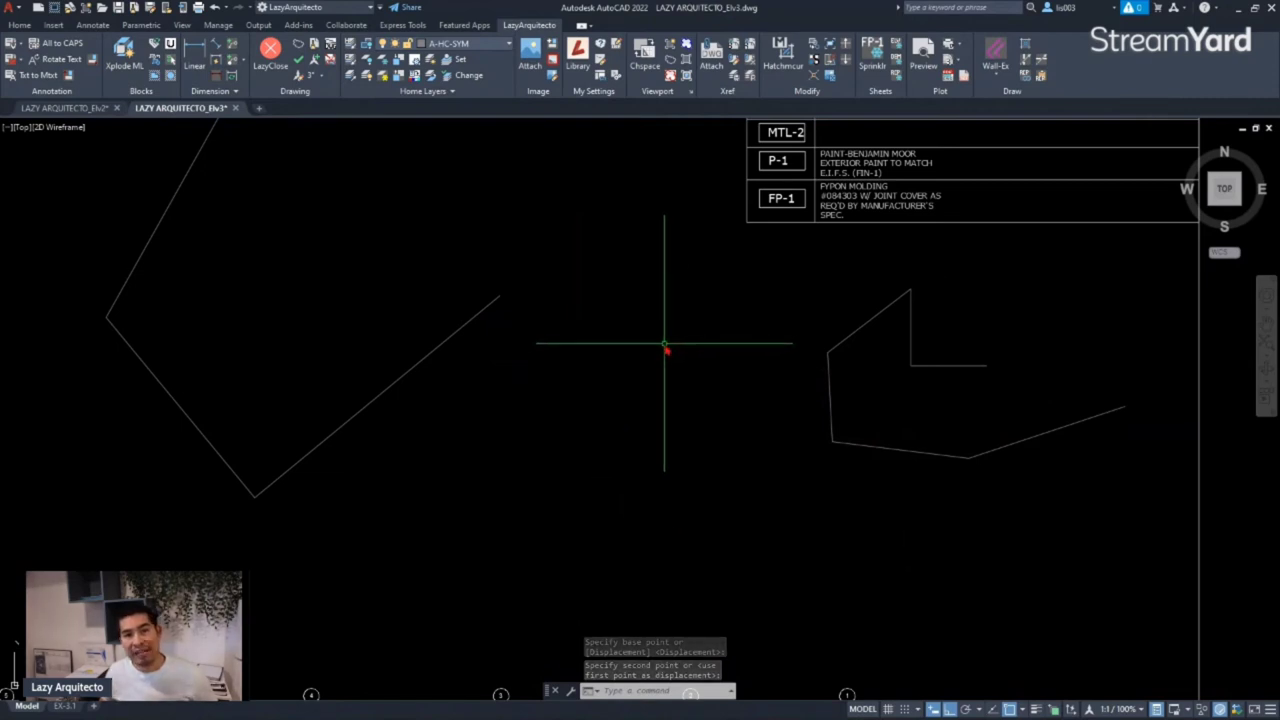
key("Escape")
key("space")
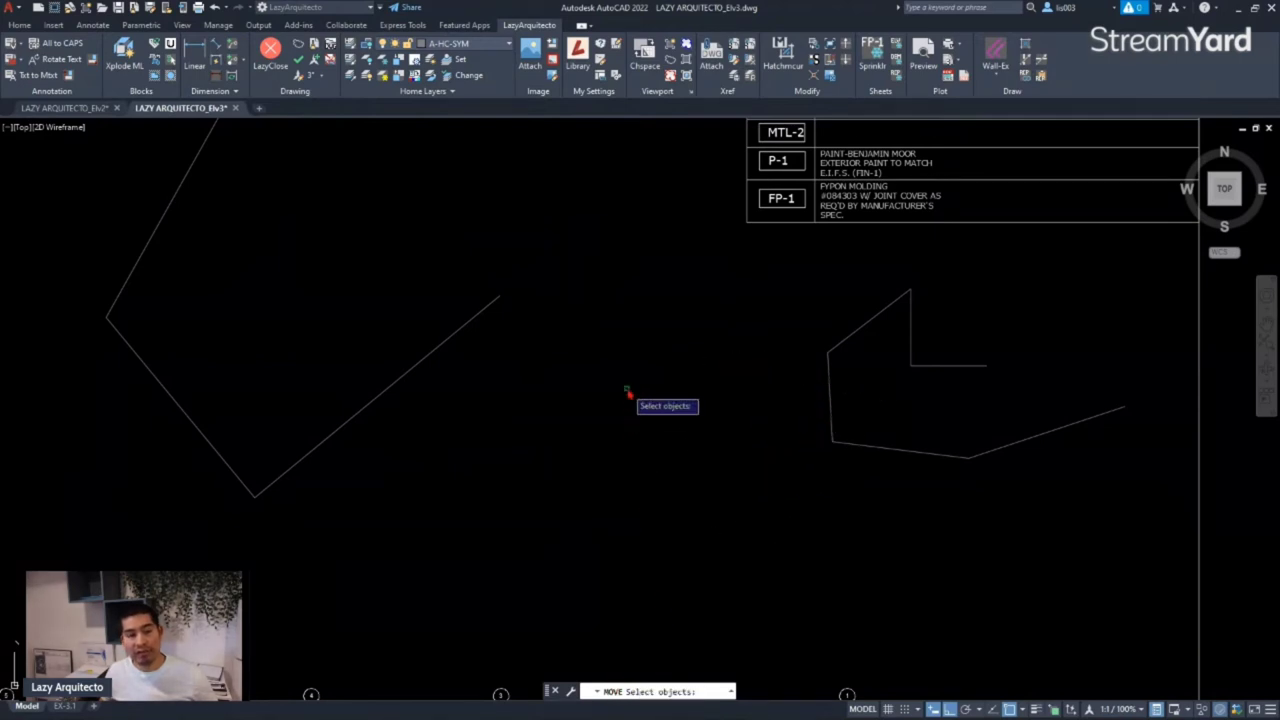
key("Escape")
- Draw a third chain of five connected lines in the gap between the two existing chains, finishing with horizontal and vertical segments
type("l")
key("Return")
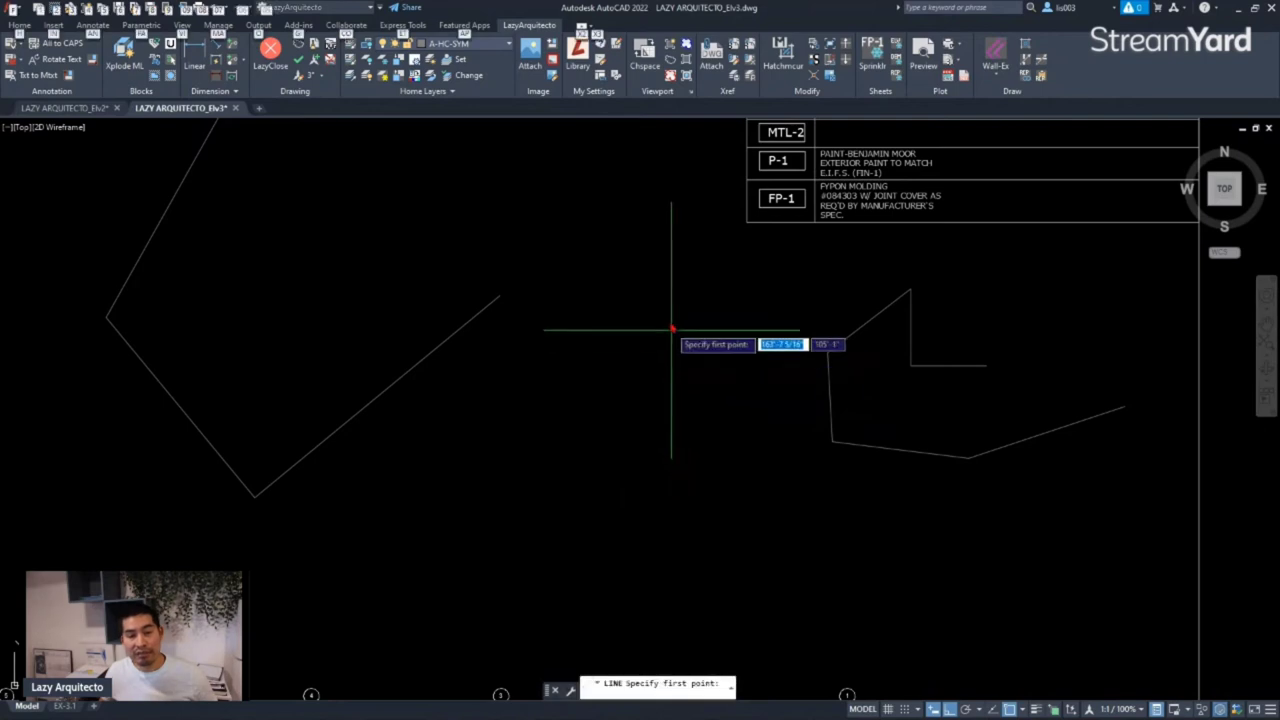
left_click(660, 294)
left_click(530, 440)
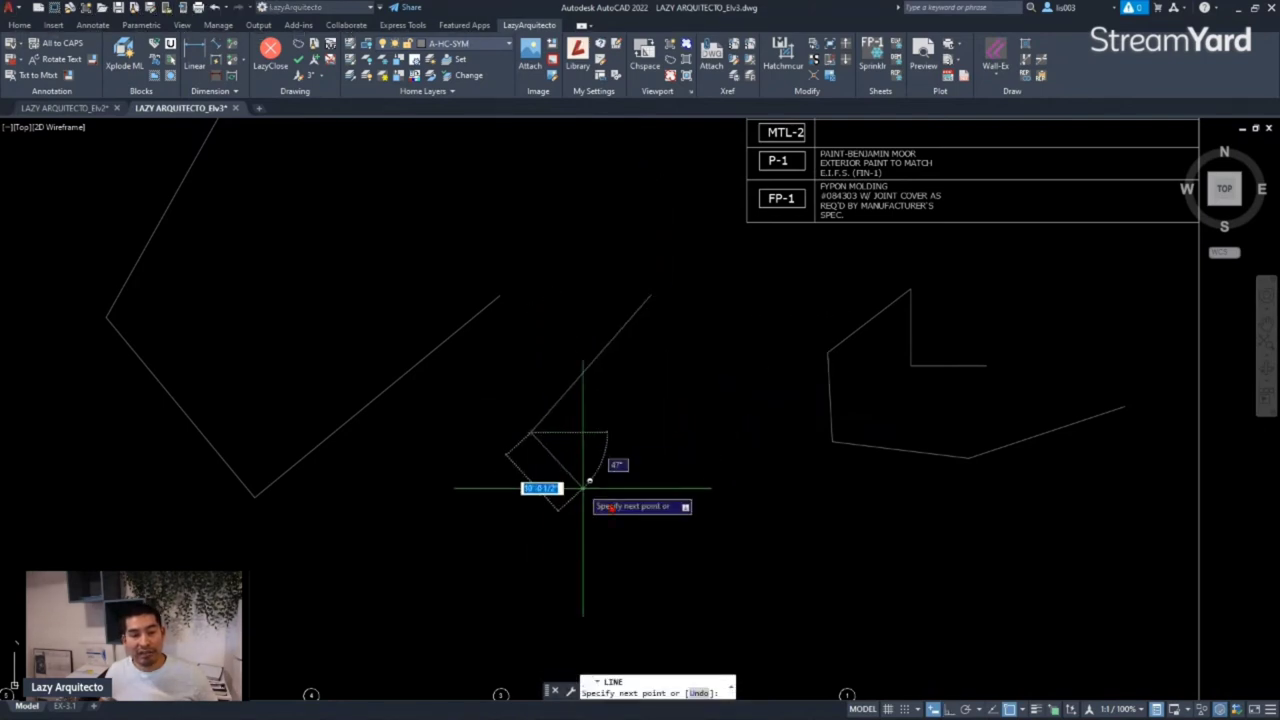
left_click(666, 512)
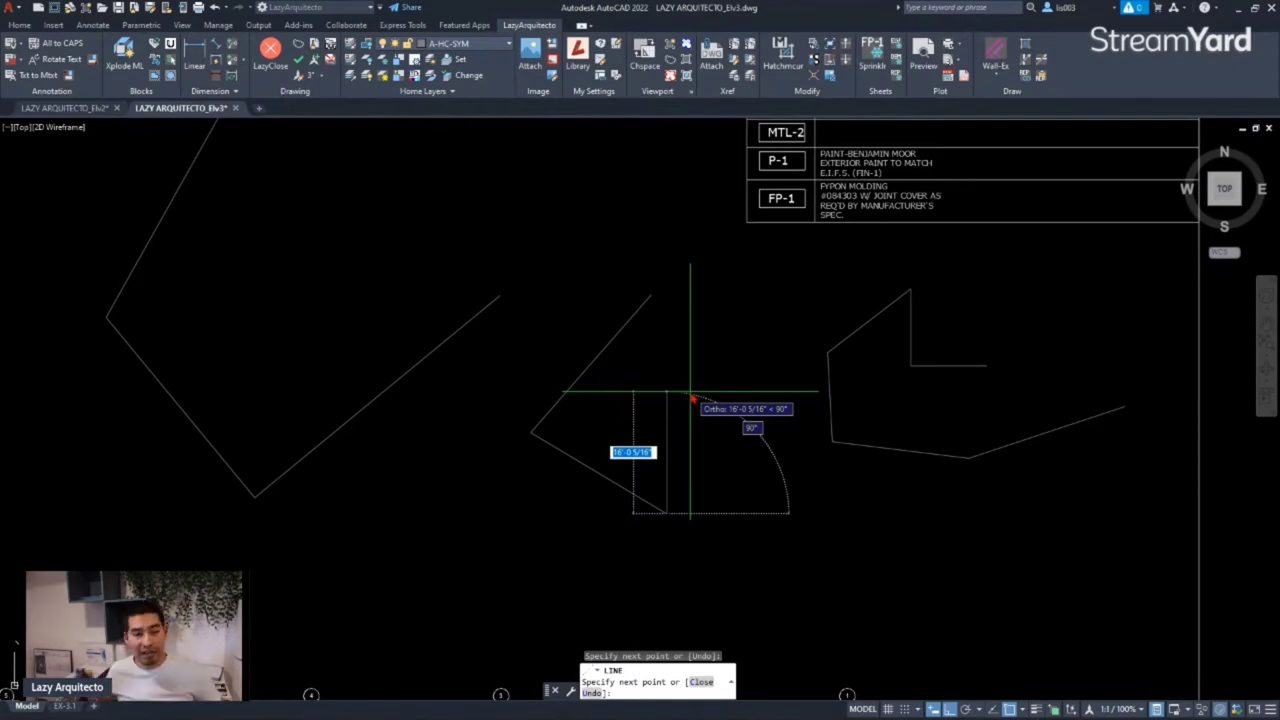
left_click(694, 362)
left_click(766, 360)
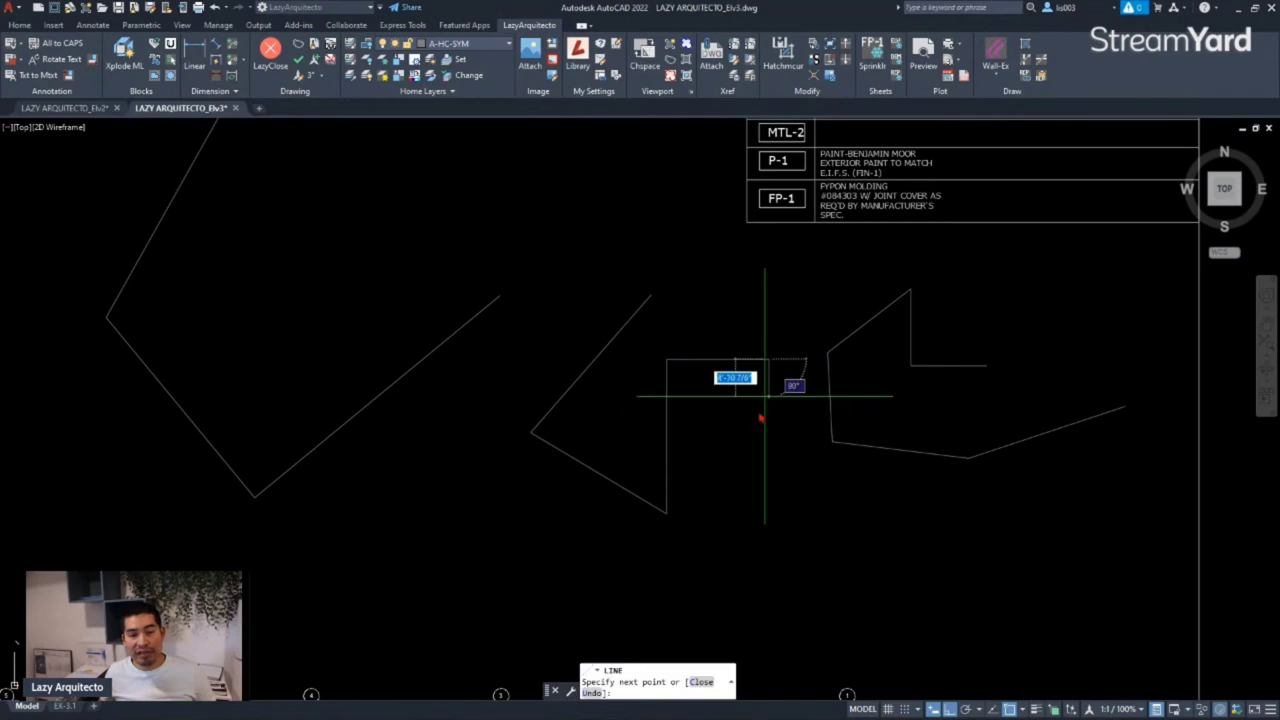
left_click(766, 550)
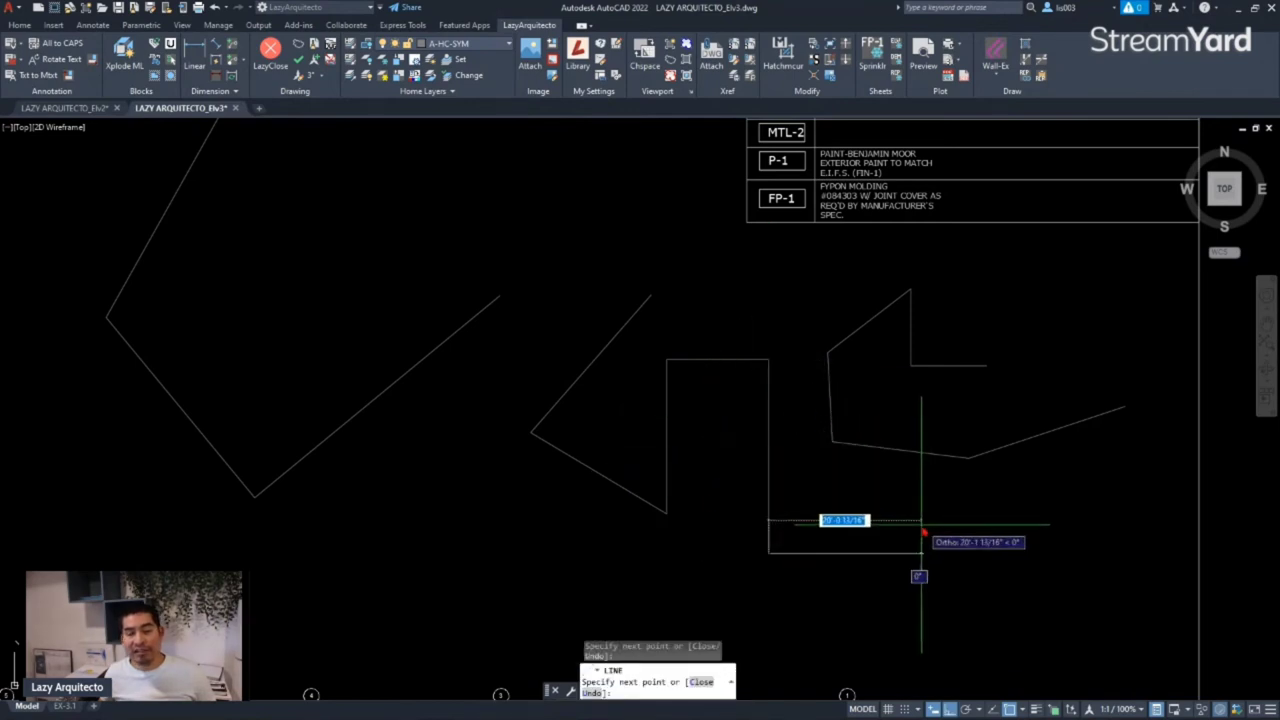
key("Escape")
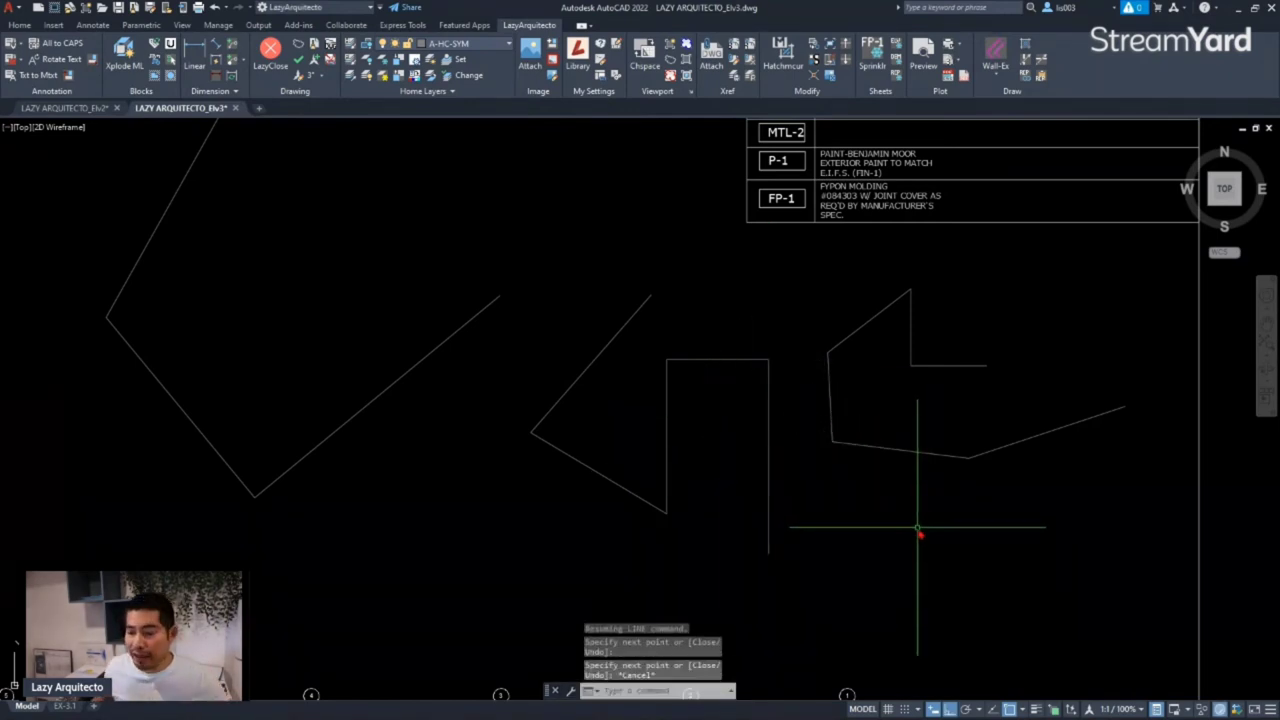
scroll(782, 513, "down", 3)
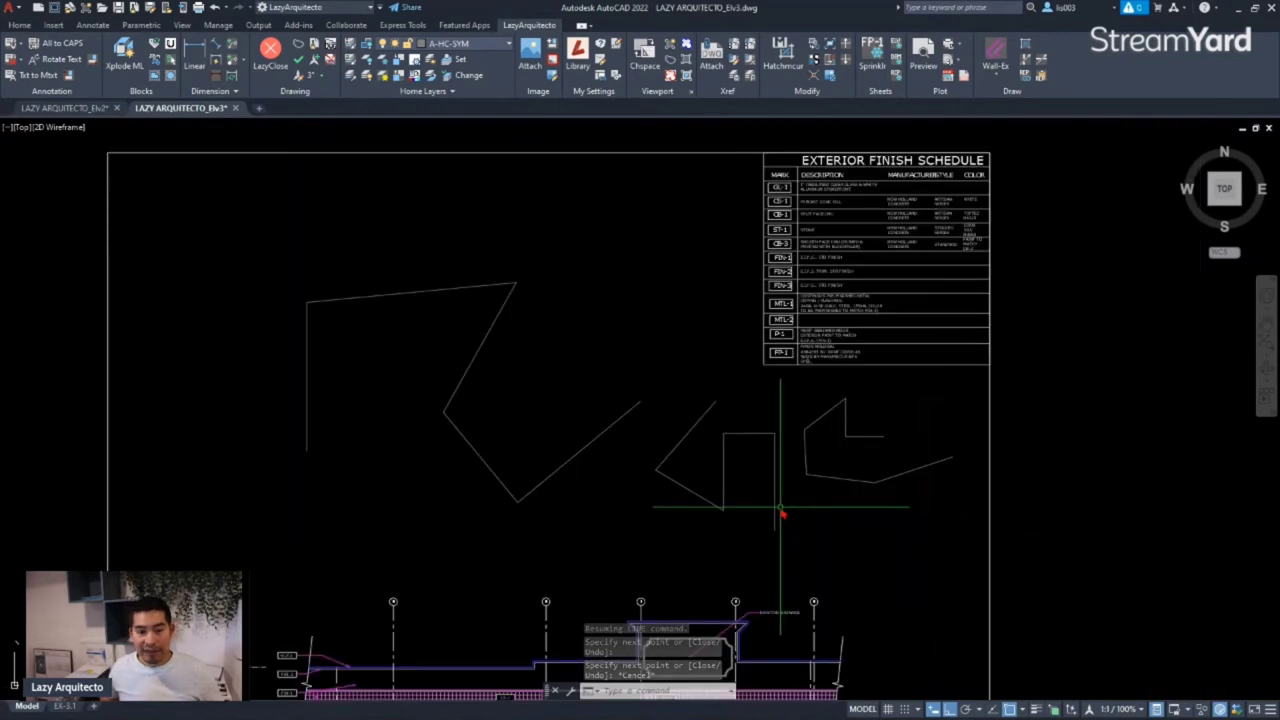
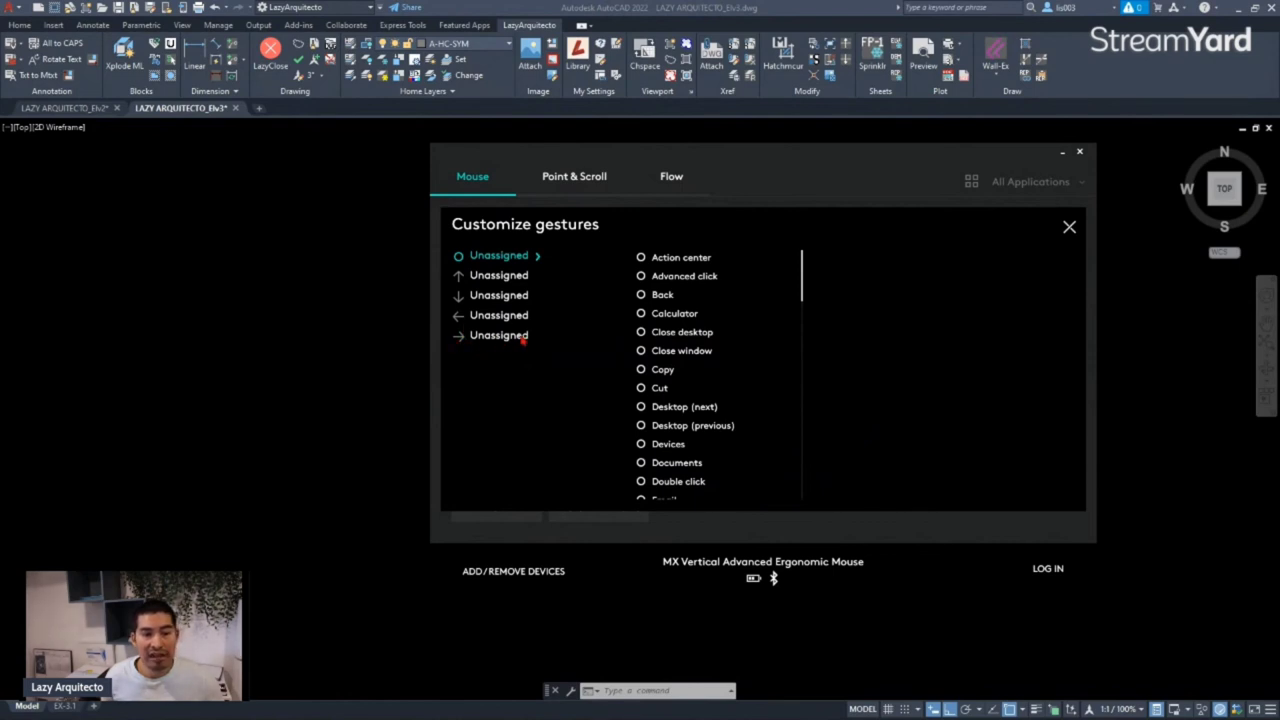
- Set the mouse's right-direction gesture to Keystroke assignment, activate its keystroke entry and close the mouse settings
left_click(465, 339)
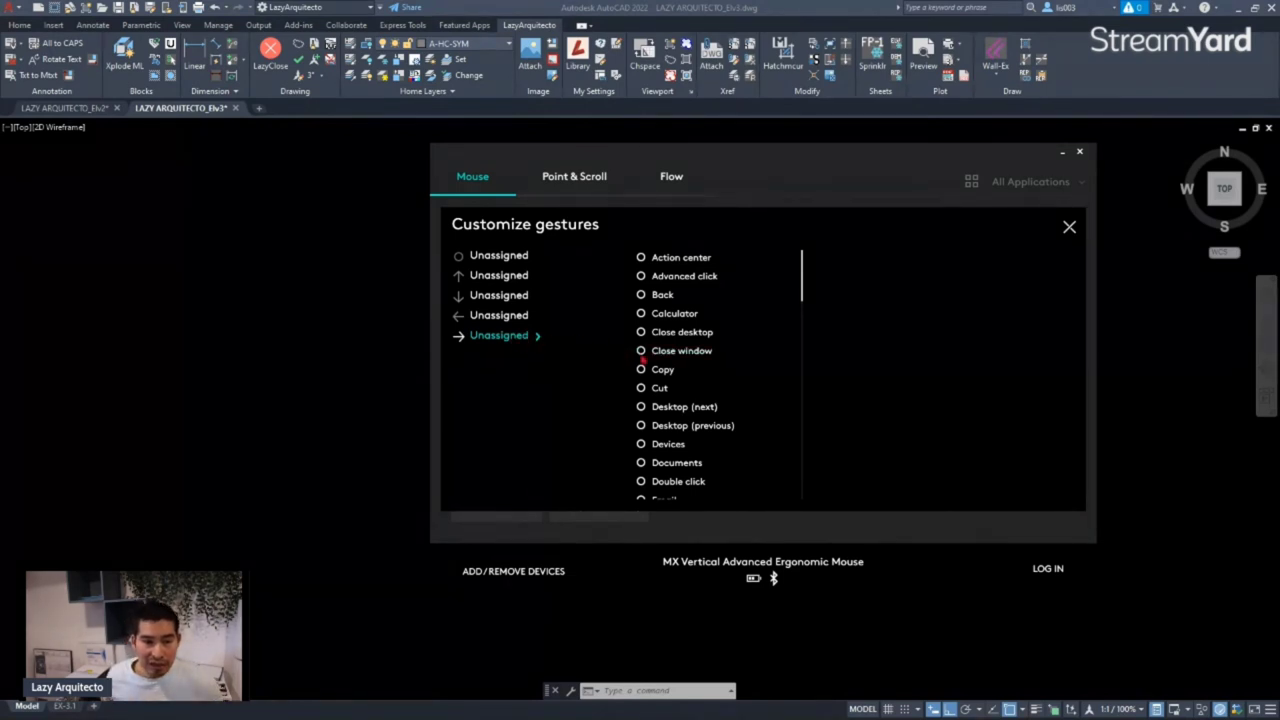
scroll(690, 372, "down", 1)
scroll(690, 381, "down", 4)
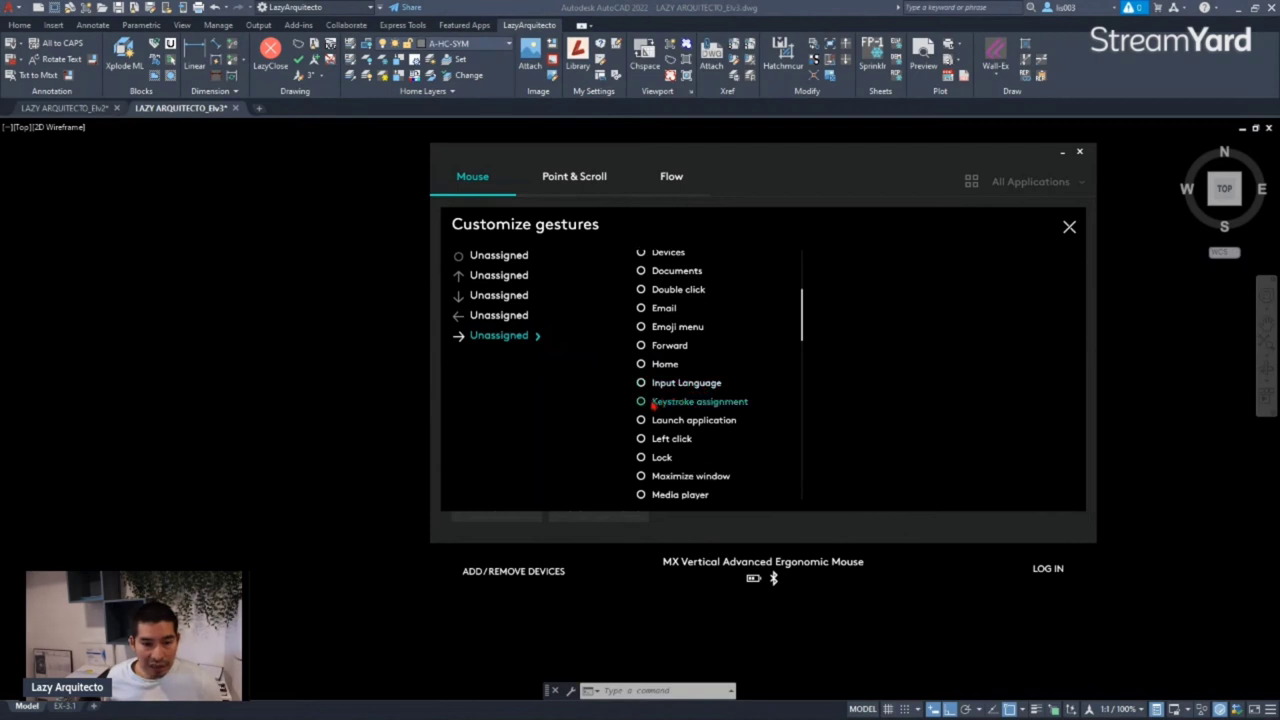
left_click(683, 401)
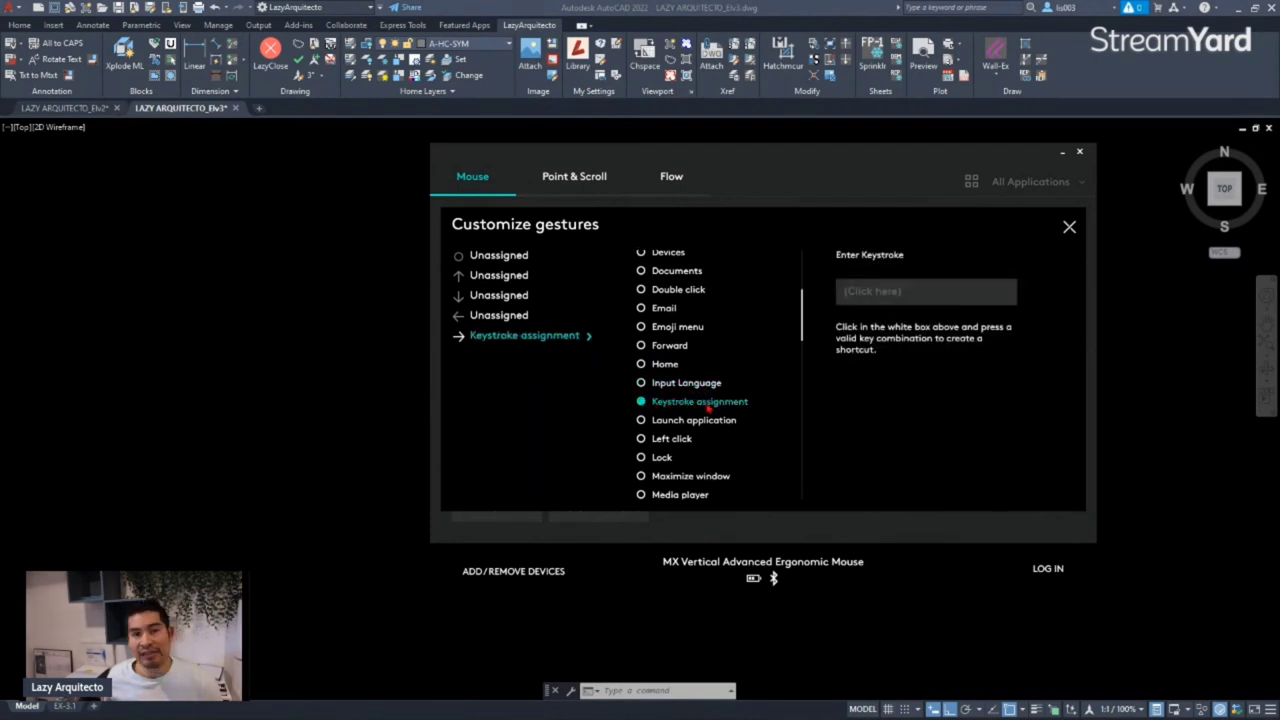
left_click(922, 294)
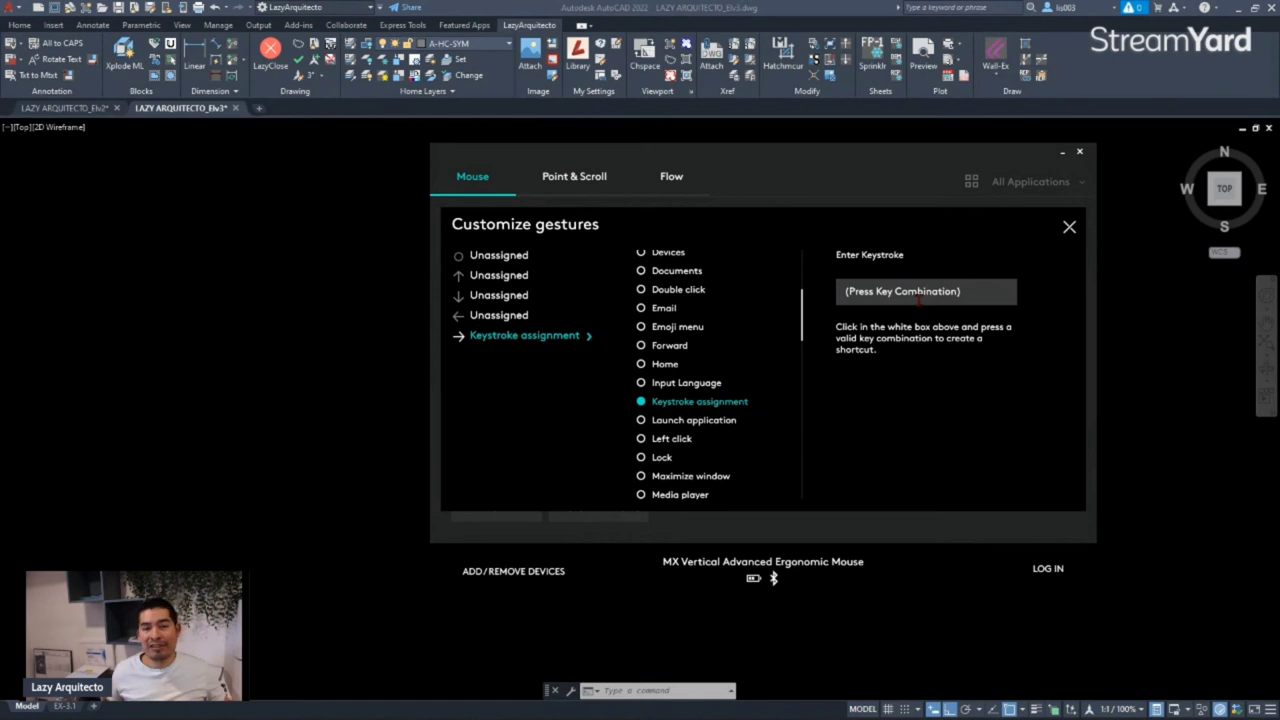
key("alt+F4")
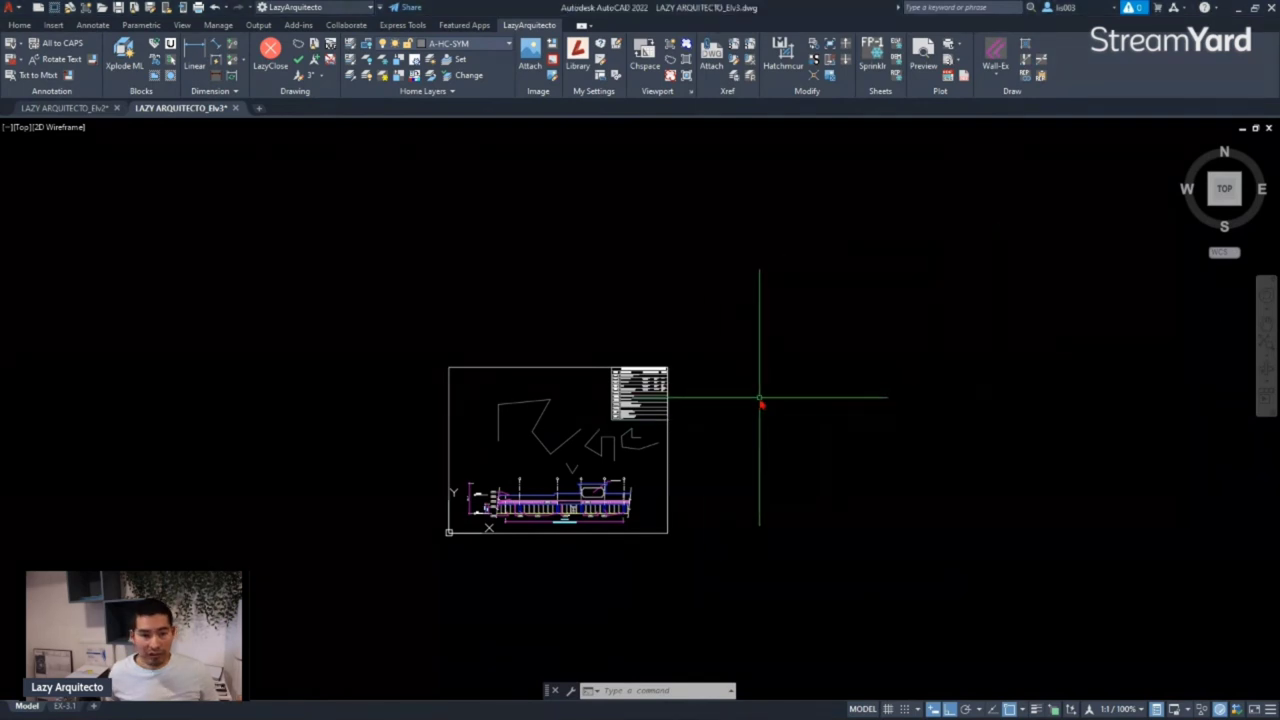
- Open the Customize User Interface editor with CUI and expand Keyboard Shortcuts to list its Shortcut Keys
type("c")
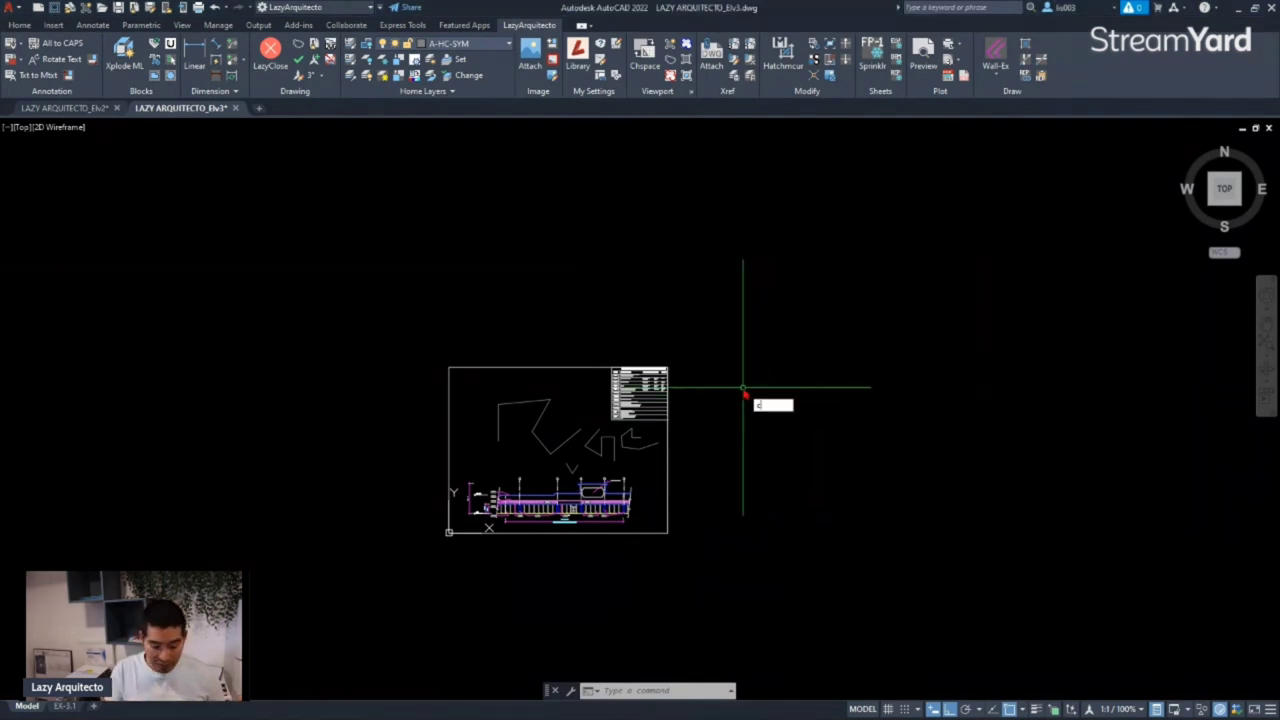
type("ui")
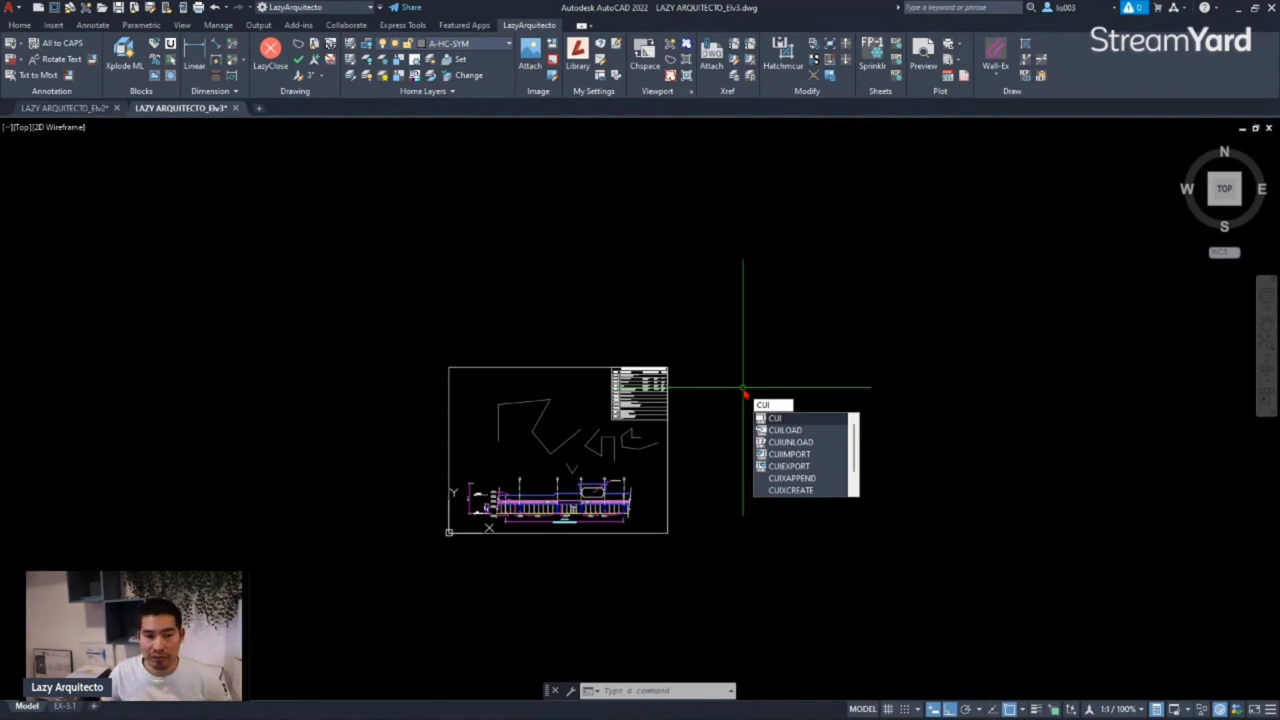
key("Return")
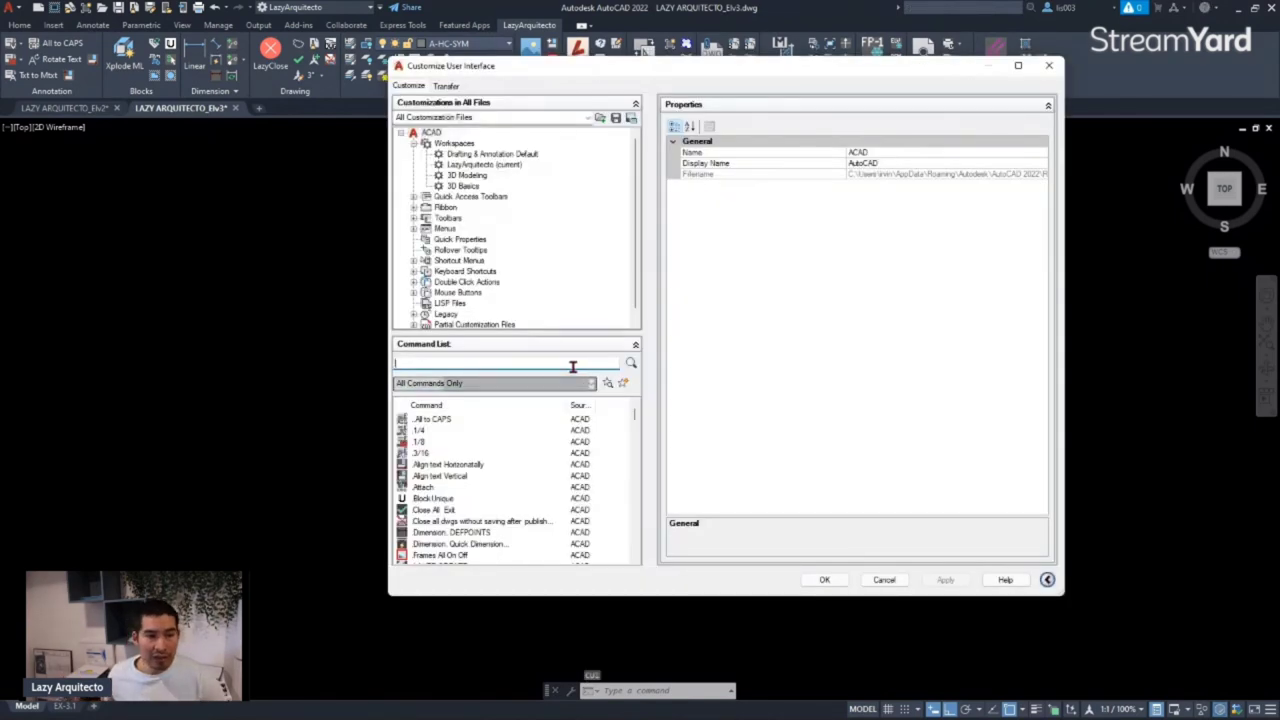
left_click(414, 272)
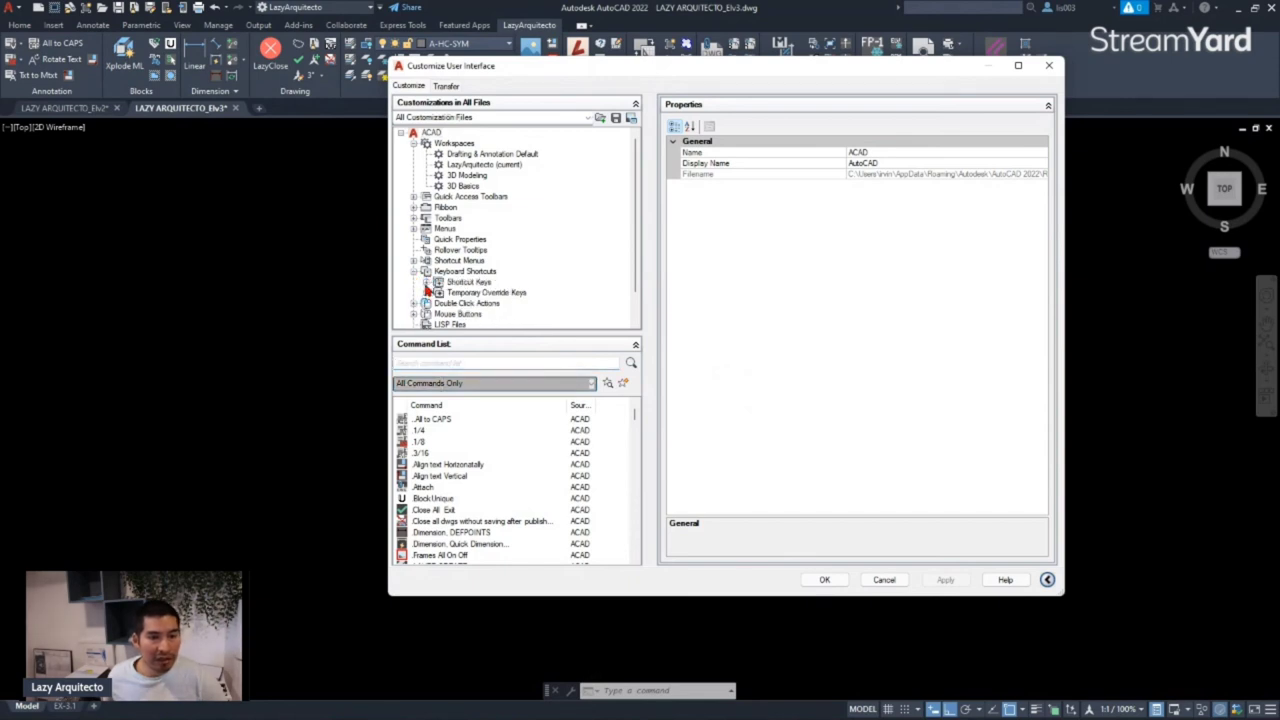
left_click(426, 283)
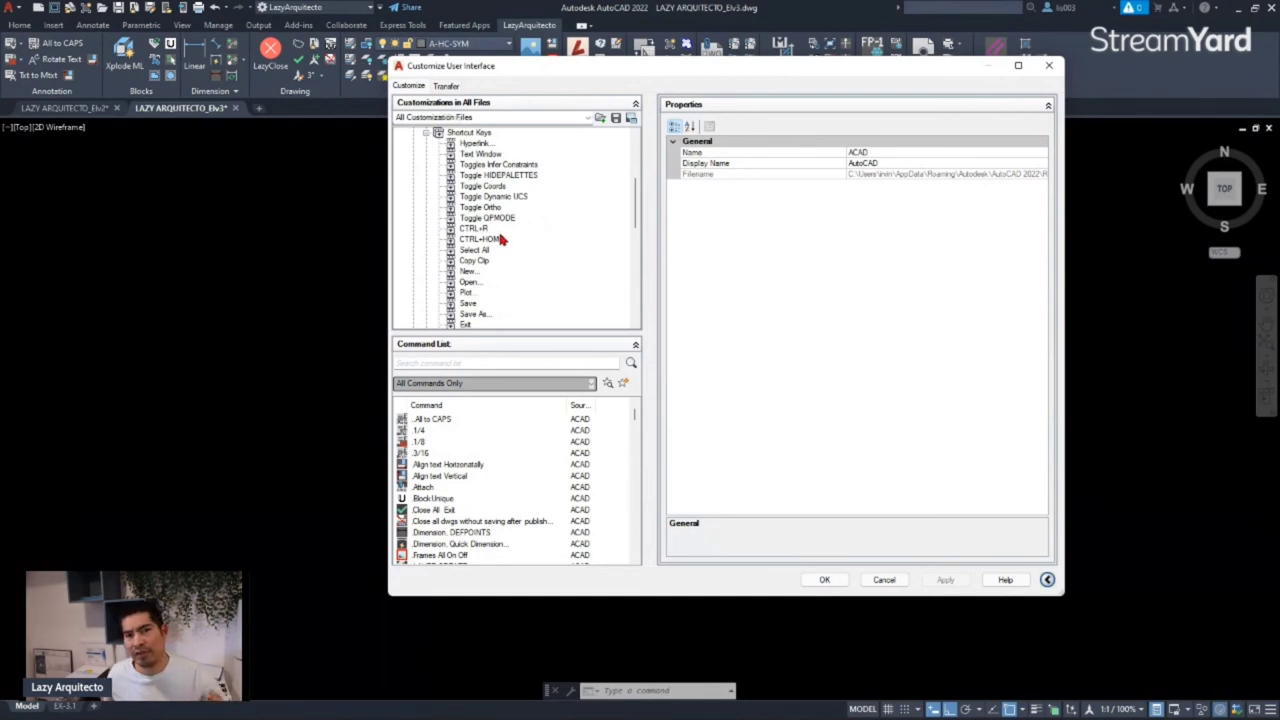
scroll(502, 240, "down", 1)
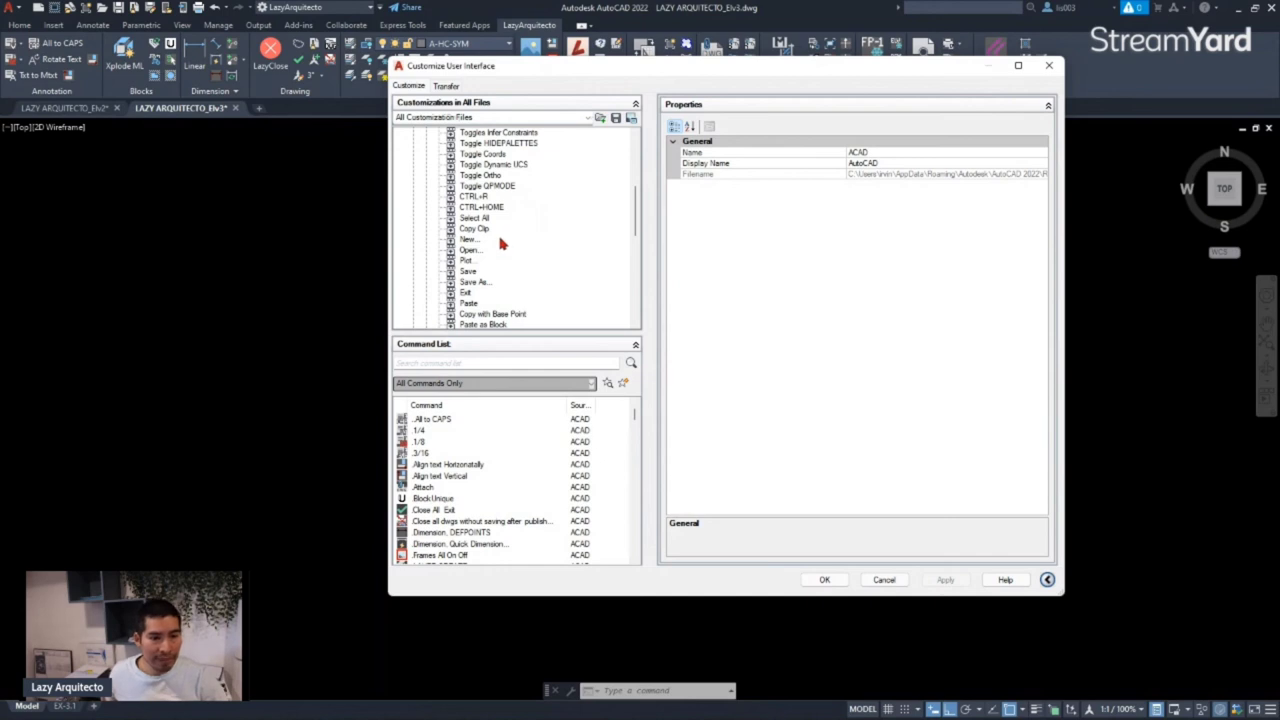
- Filter the command list by "lazy" and inspect the macro of the LazyClose command
left_click(442, 363)
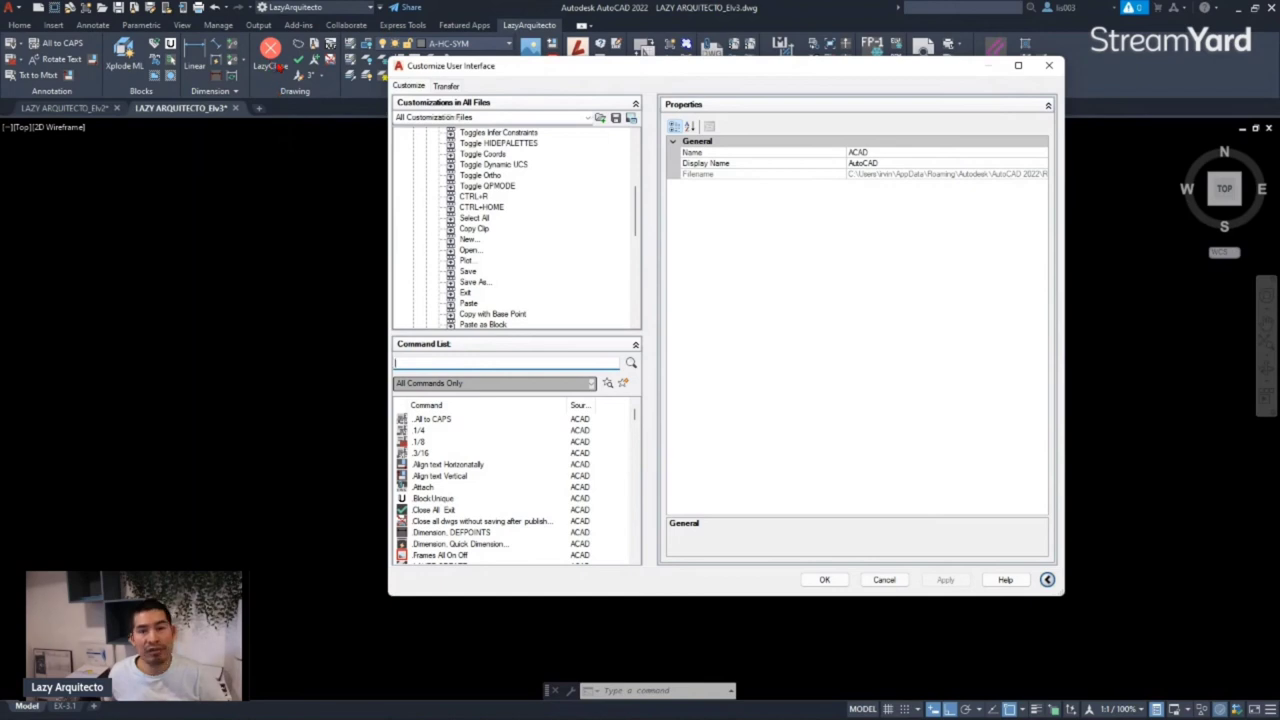
left_click(476, 363)
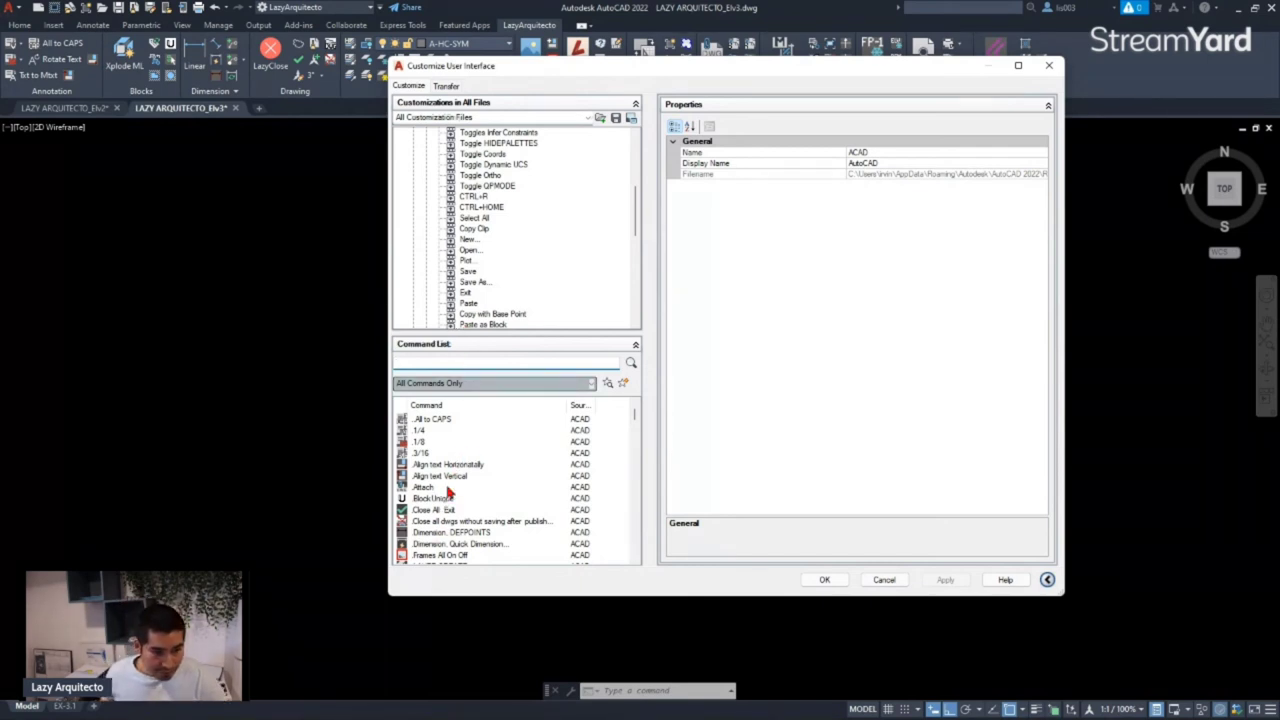
left_click(446, 364)
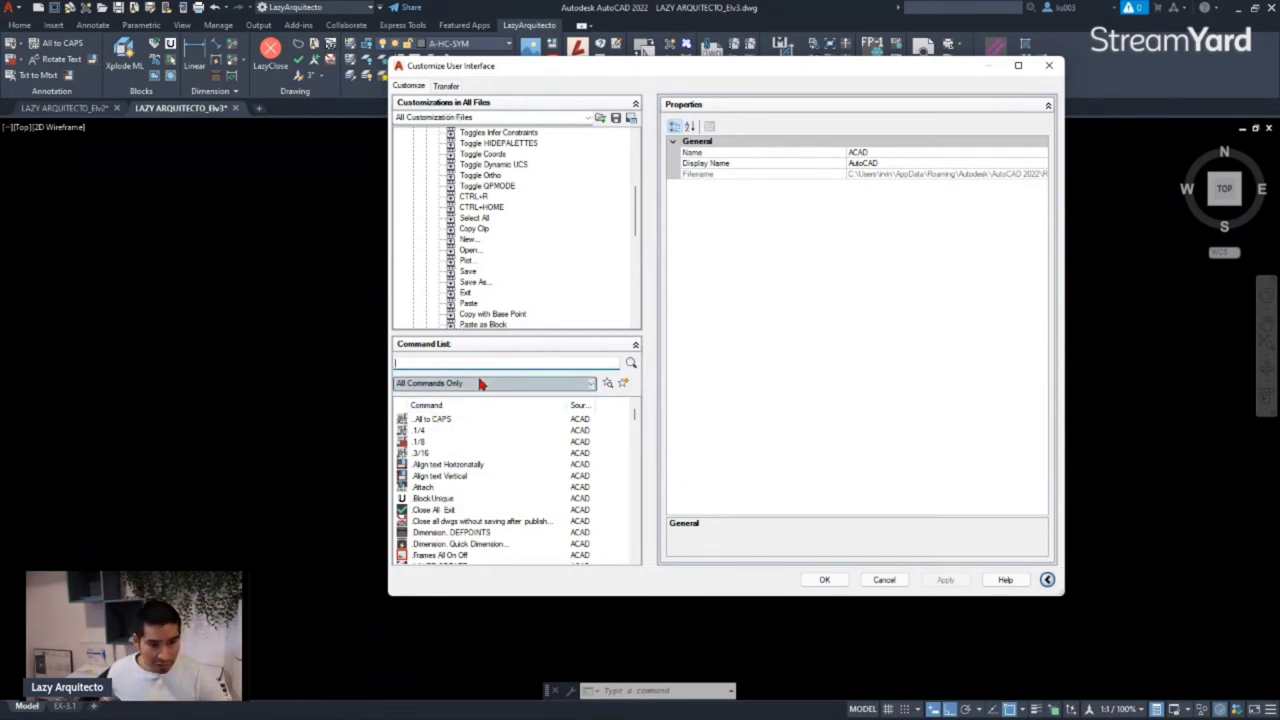
type("lazy")
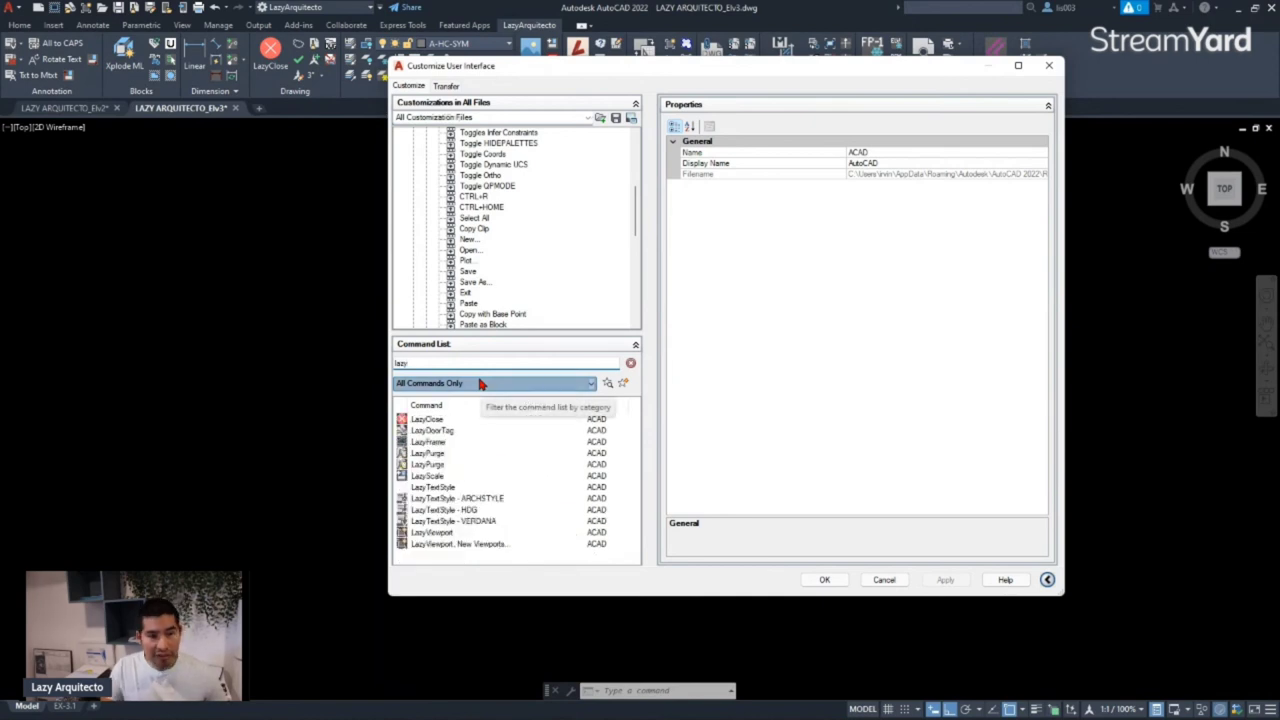
left_click(437, 422)
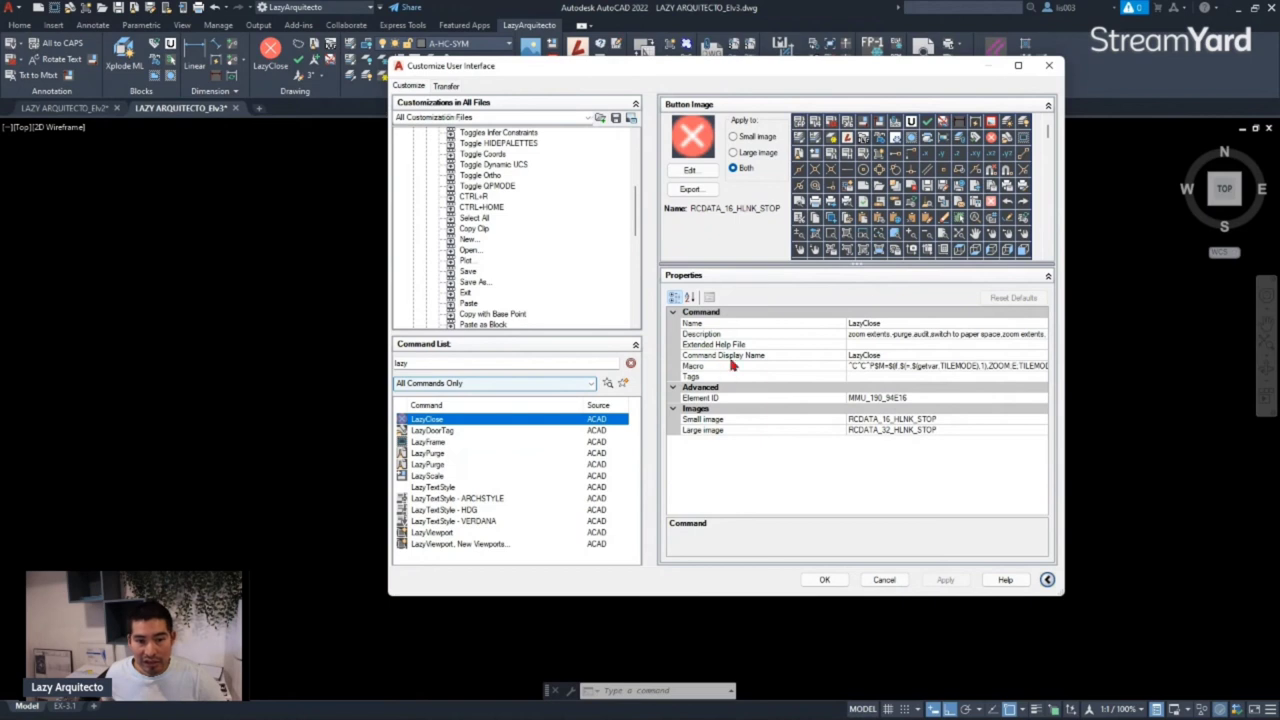
left_click(857, 366)
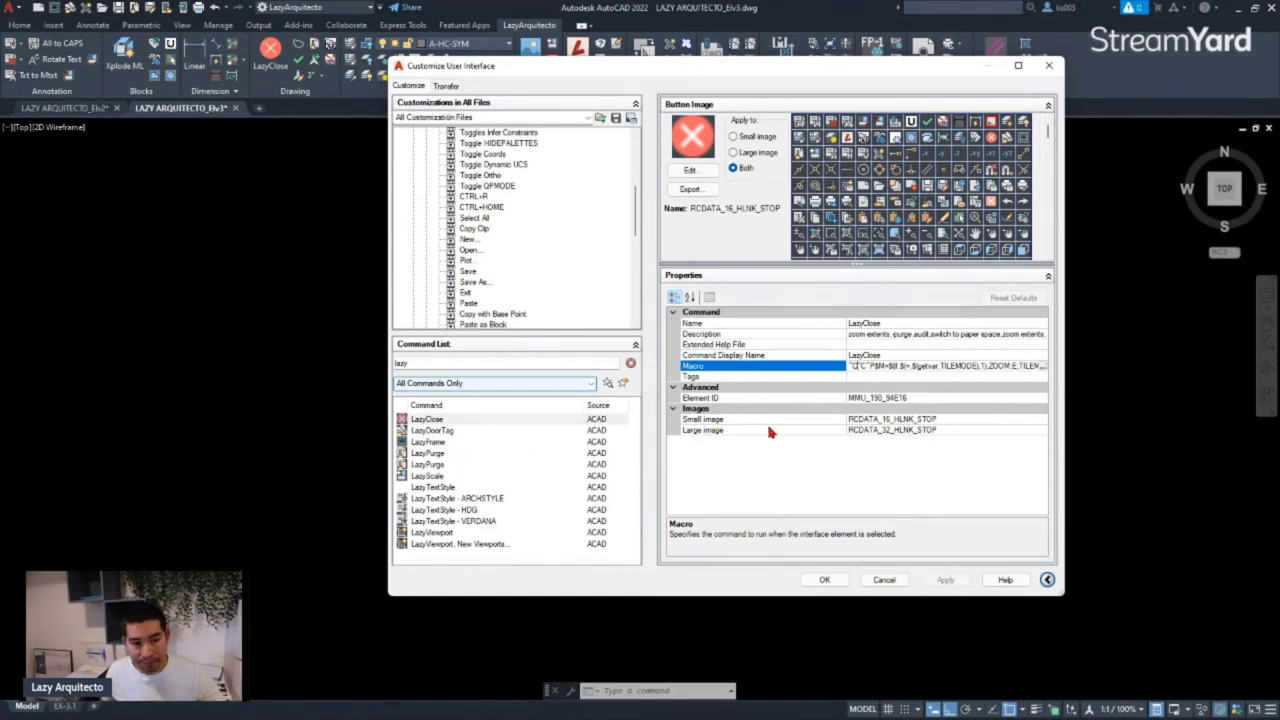
- Add the LazyClose command to the Shortcut Keys, placing it after Copy Clip, and select the new entry
left_click(485, 424)
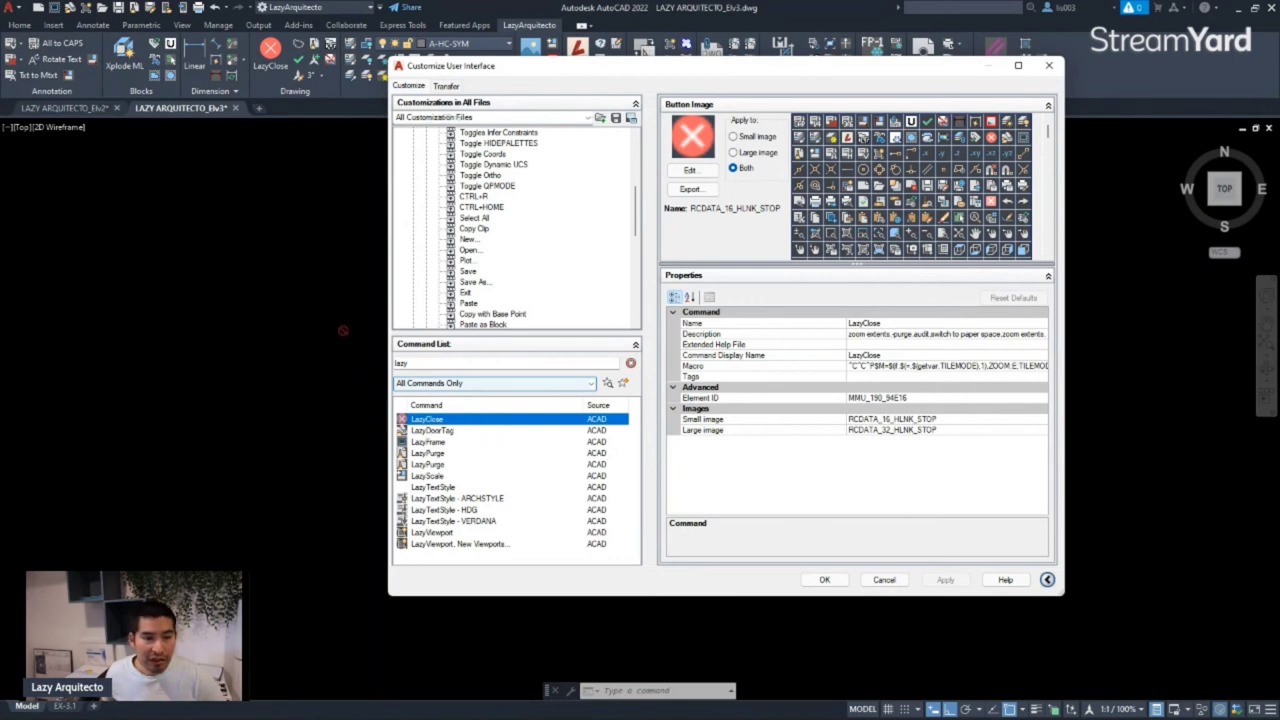
left_click_drag(371, 297, 487, 243)
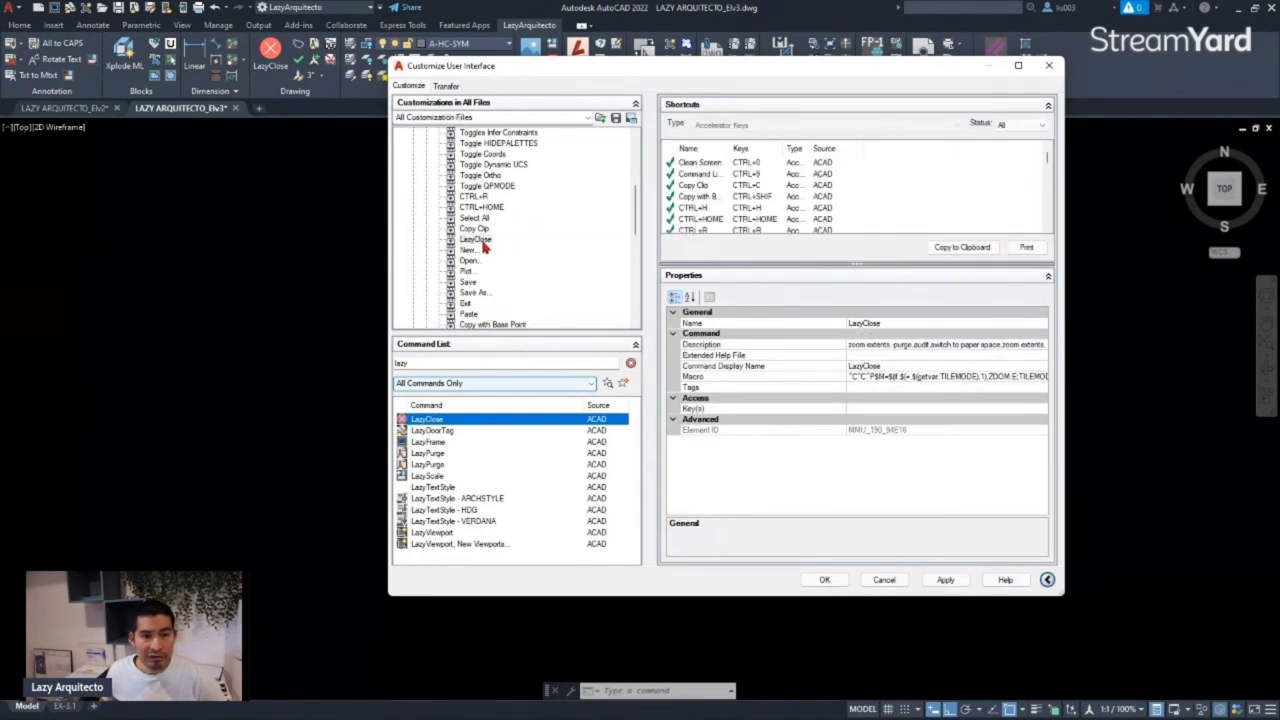
left_click(485, 244)
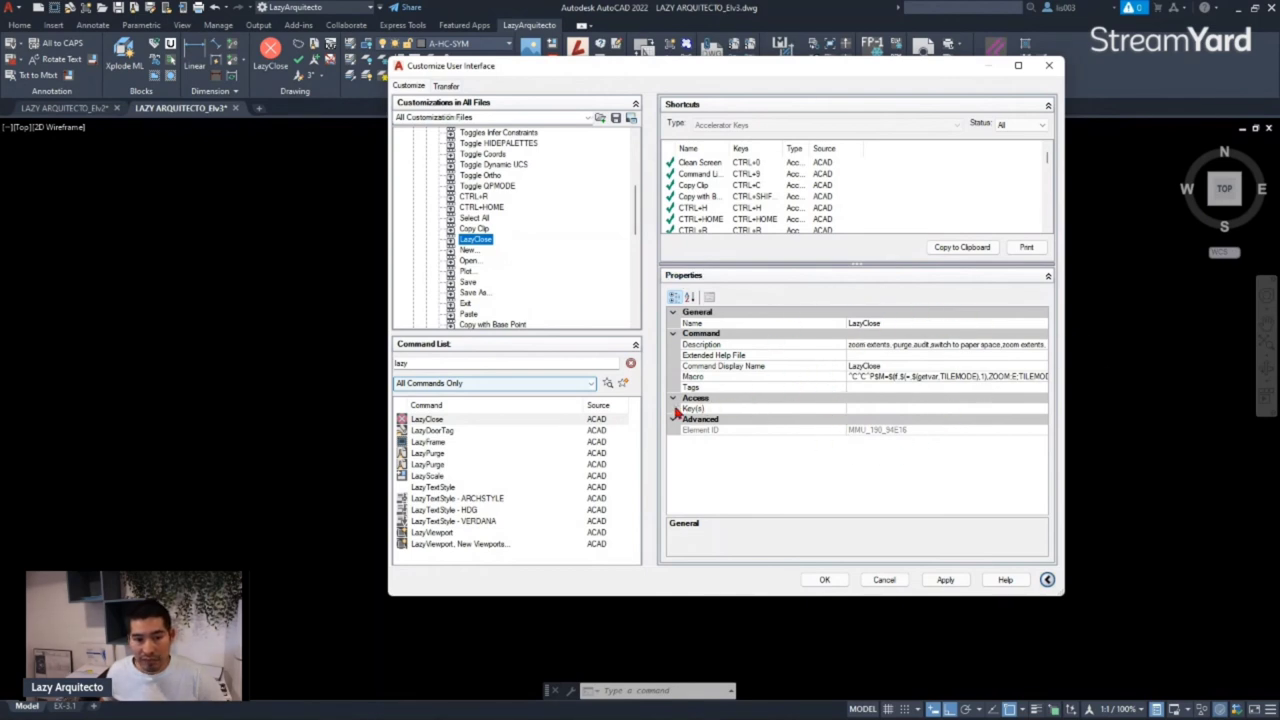
- Assign CTRL+SHIFT+ALT+C as the shortcut for LazyClose, apply the customization and close the editor
left_click(874, 408)
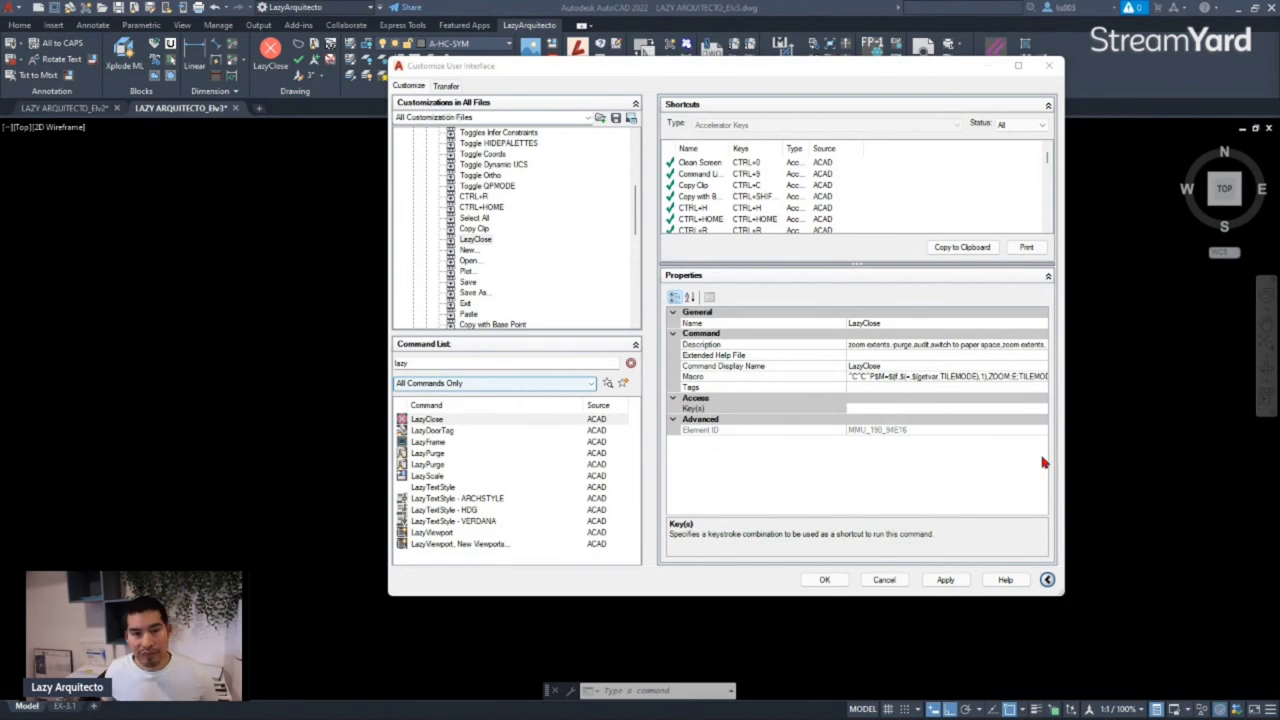
left_click(863, 407)
left_click(863, 407)
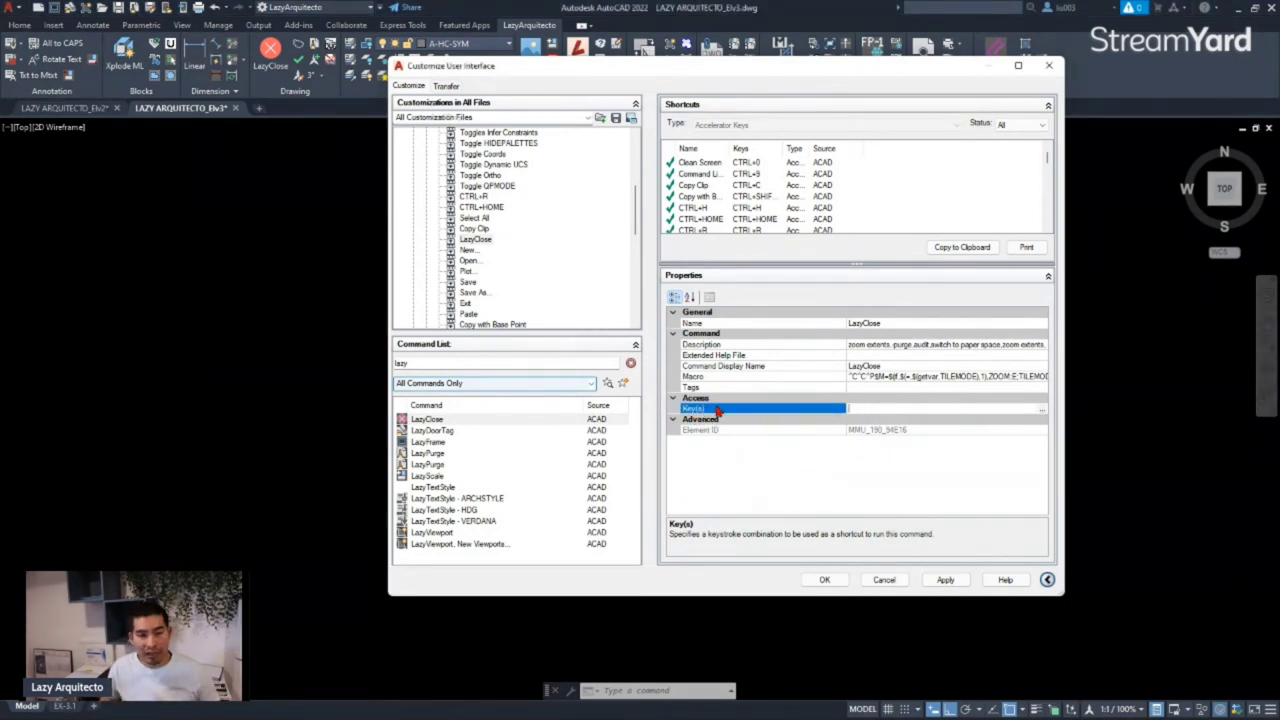
left_click(1041, 411)
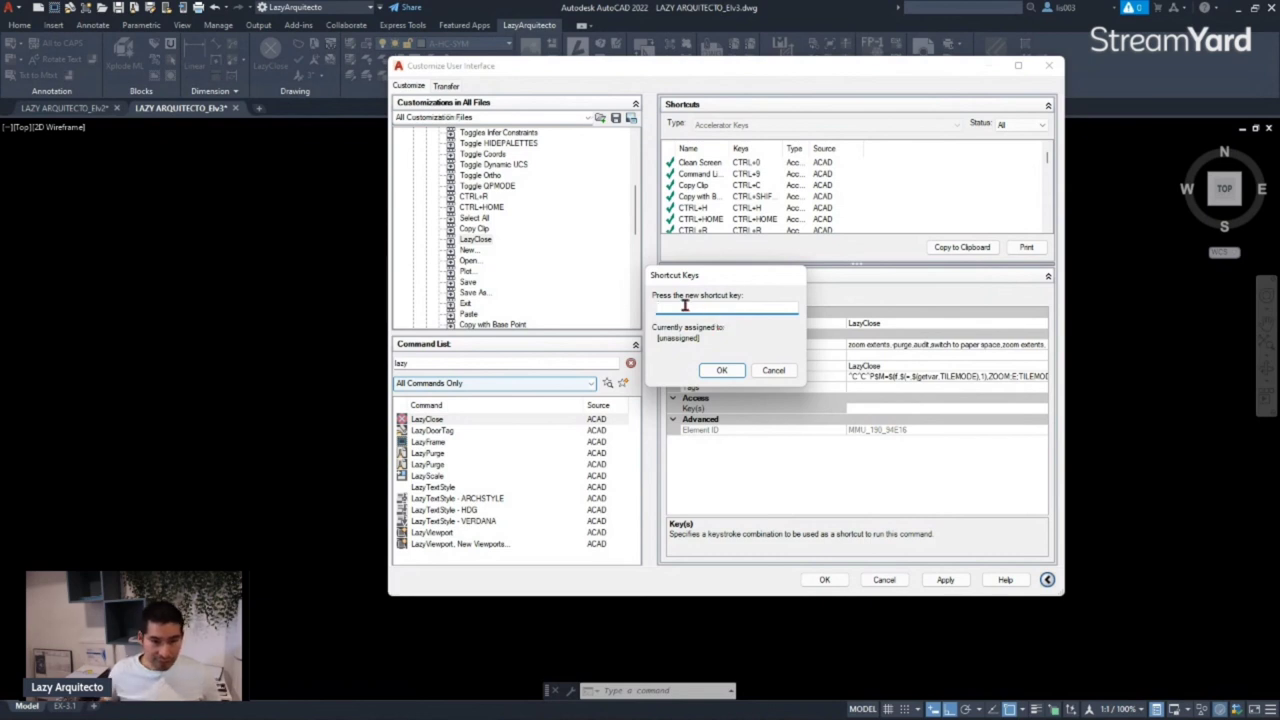
key("ctrl+shift+alt+c")
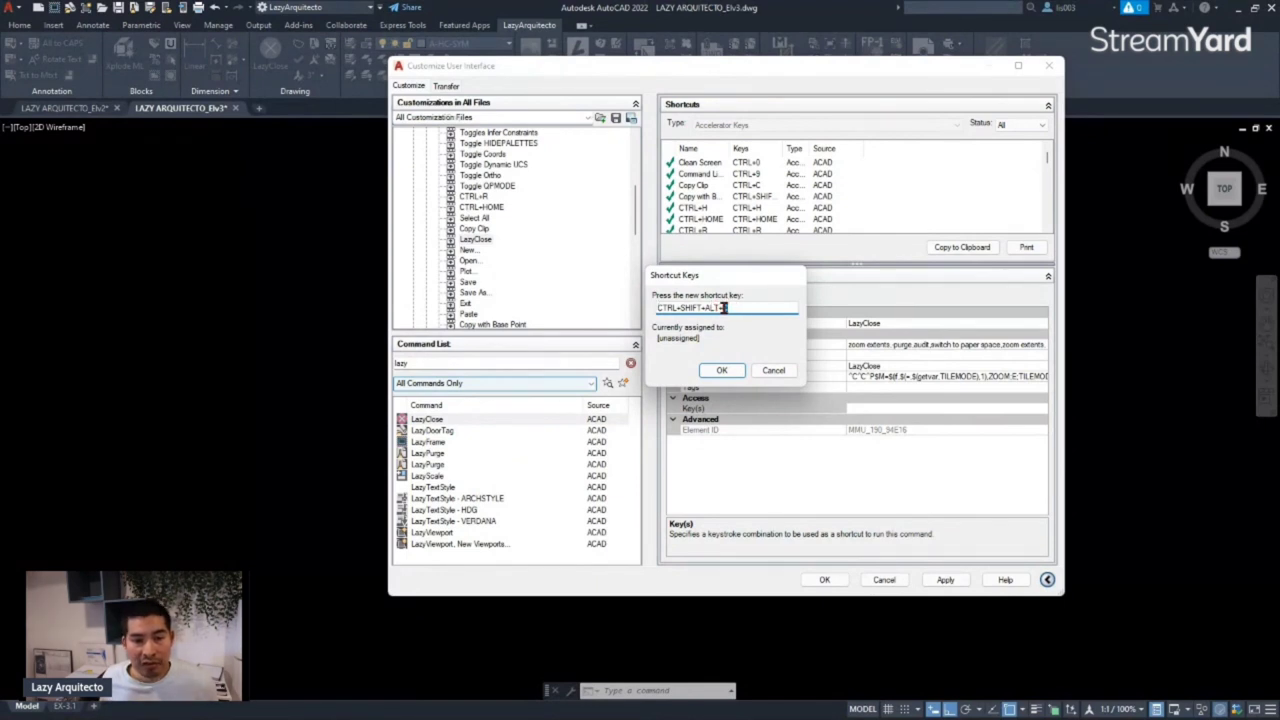
left_click_drag(724, 309, 737, 310)
left_click(737, 310)
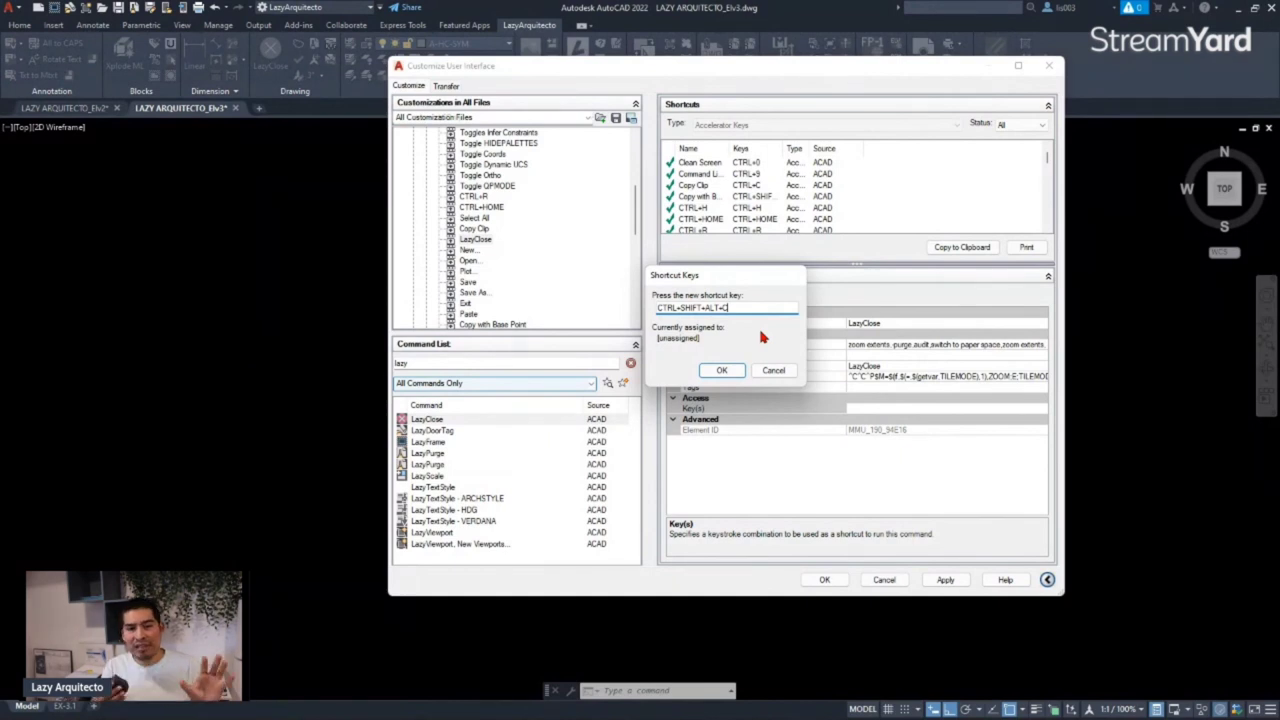
key("ctrl+shift+c")
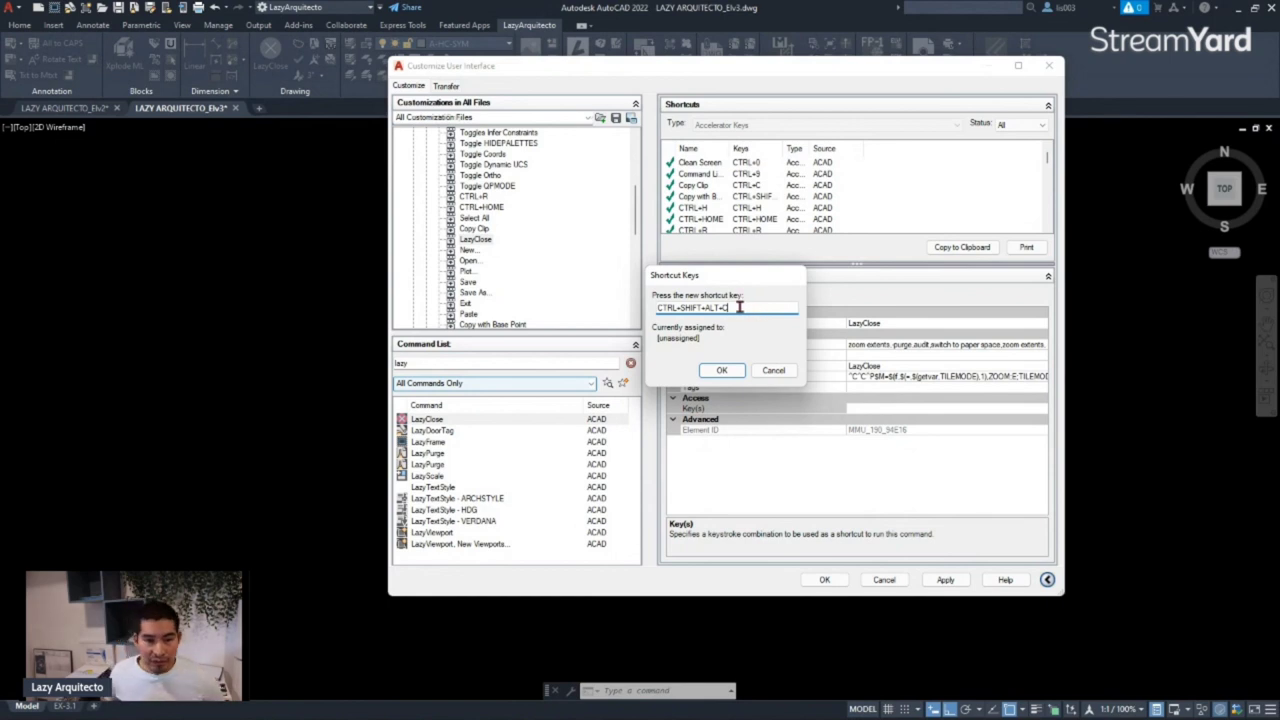
left_click(721, 371)
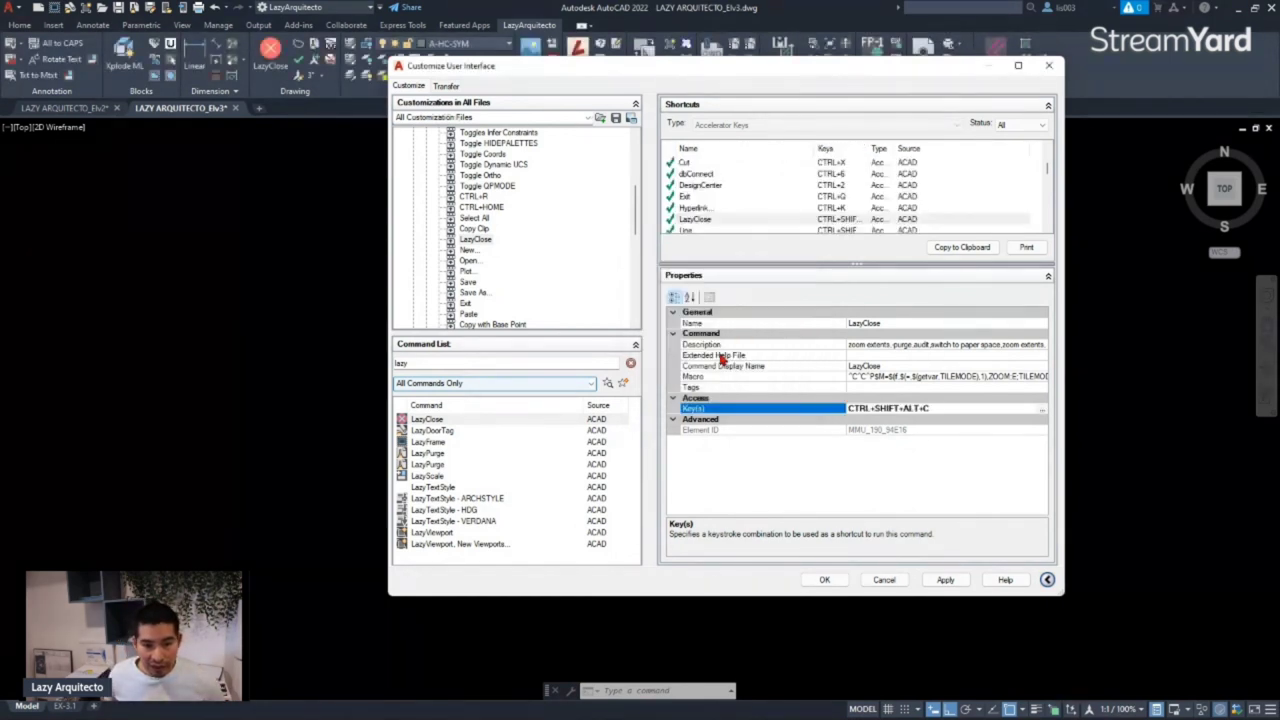
left_click(942, 580)
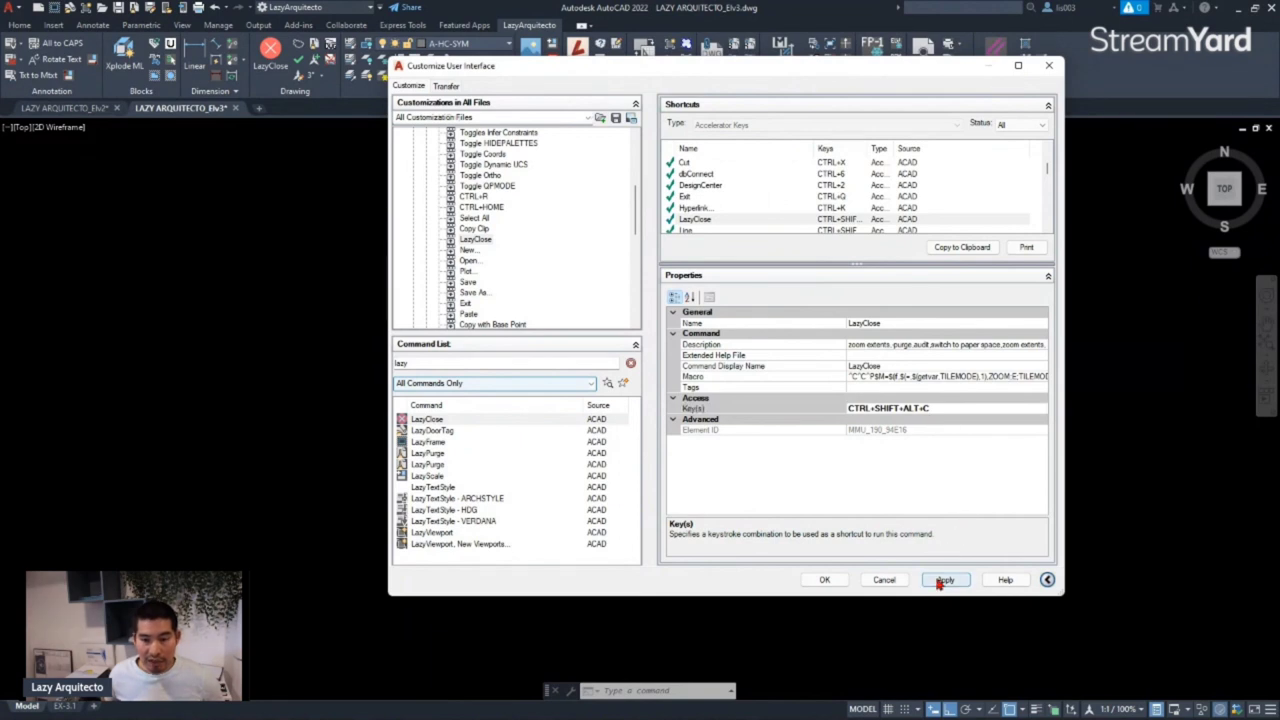
left_click(822, 581)
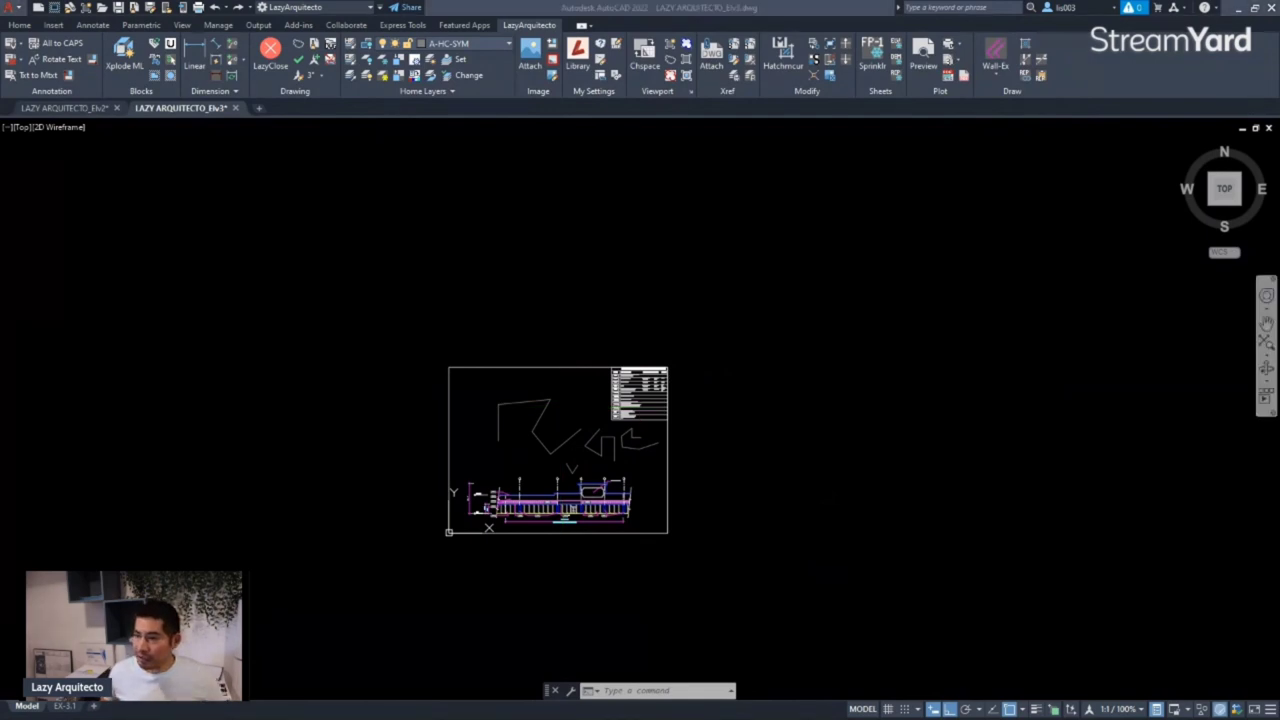
- Switch to the Logitech mouse settings, record Ctrl+Alt+Shift+C as the right-direction gesture's keystroke and close the settings
key("alt+Tab")
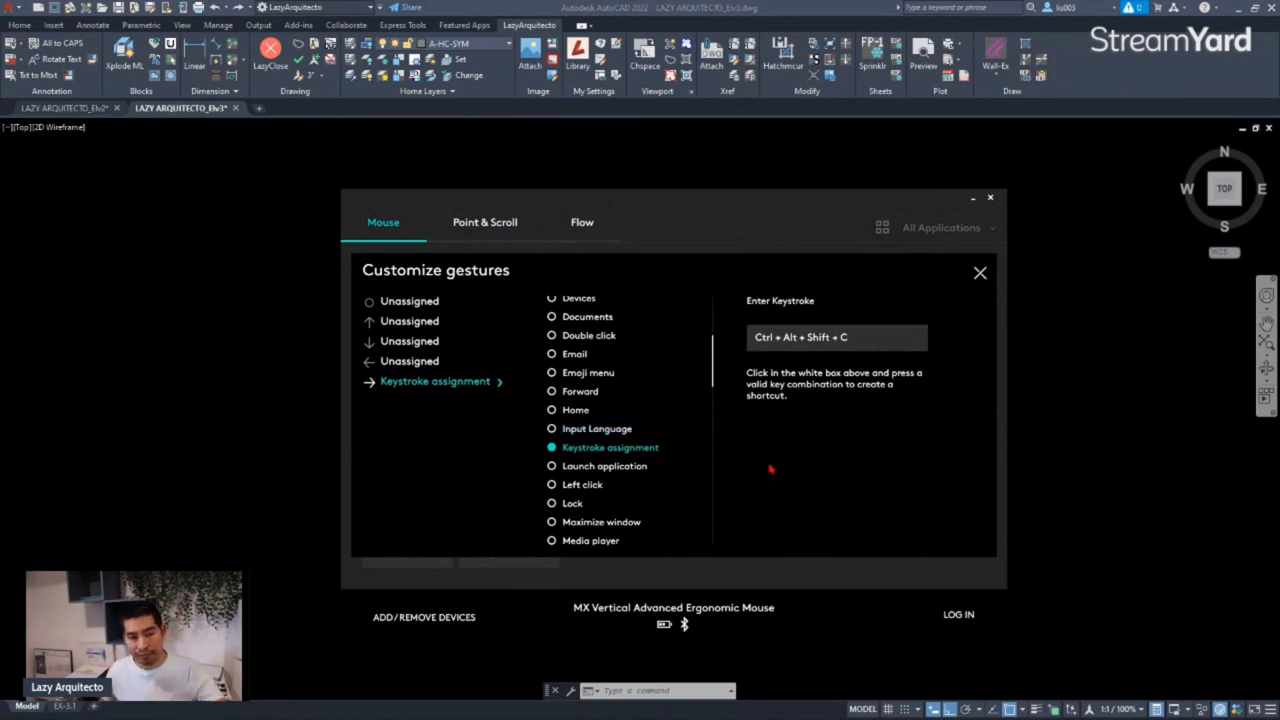
left_click(859, 342)
left_click_drag(874, 340, 758, 343)
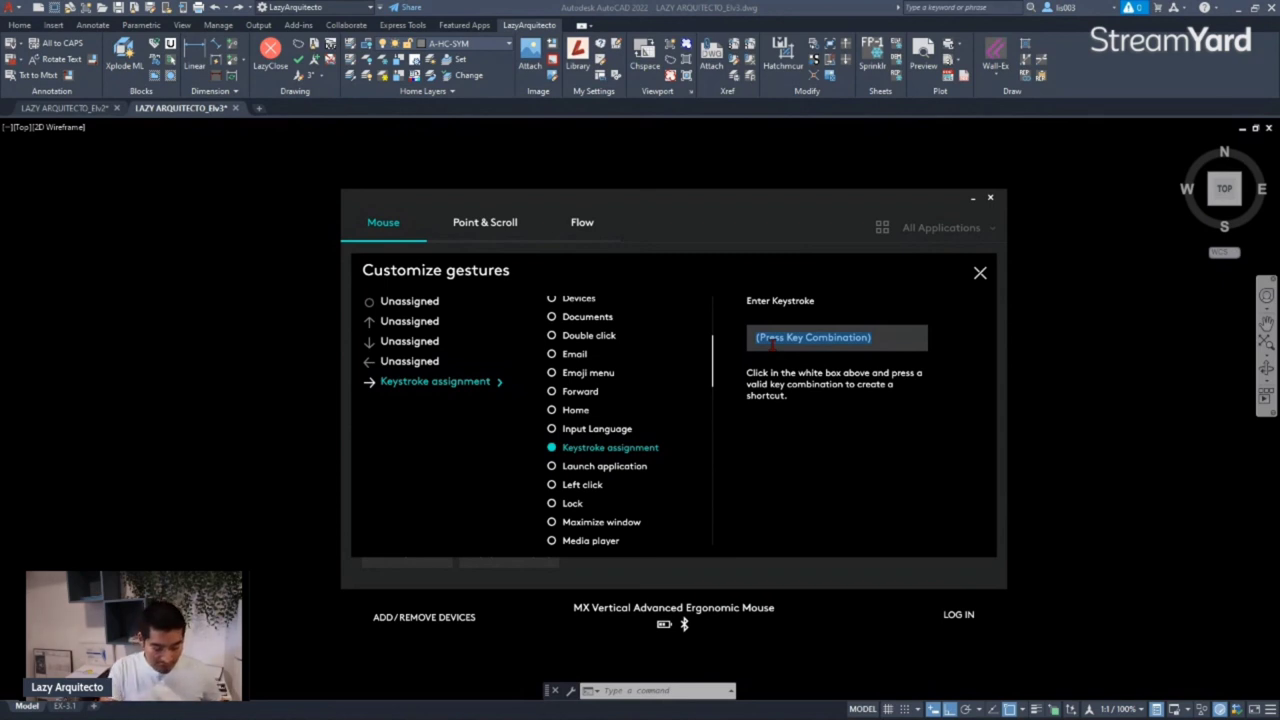
key("ctrl+alt+shift+c")
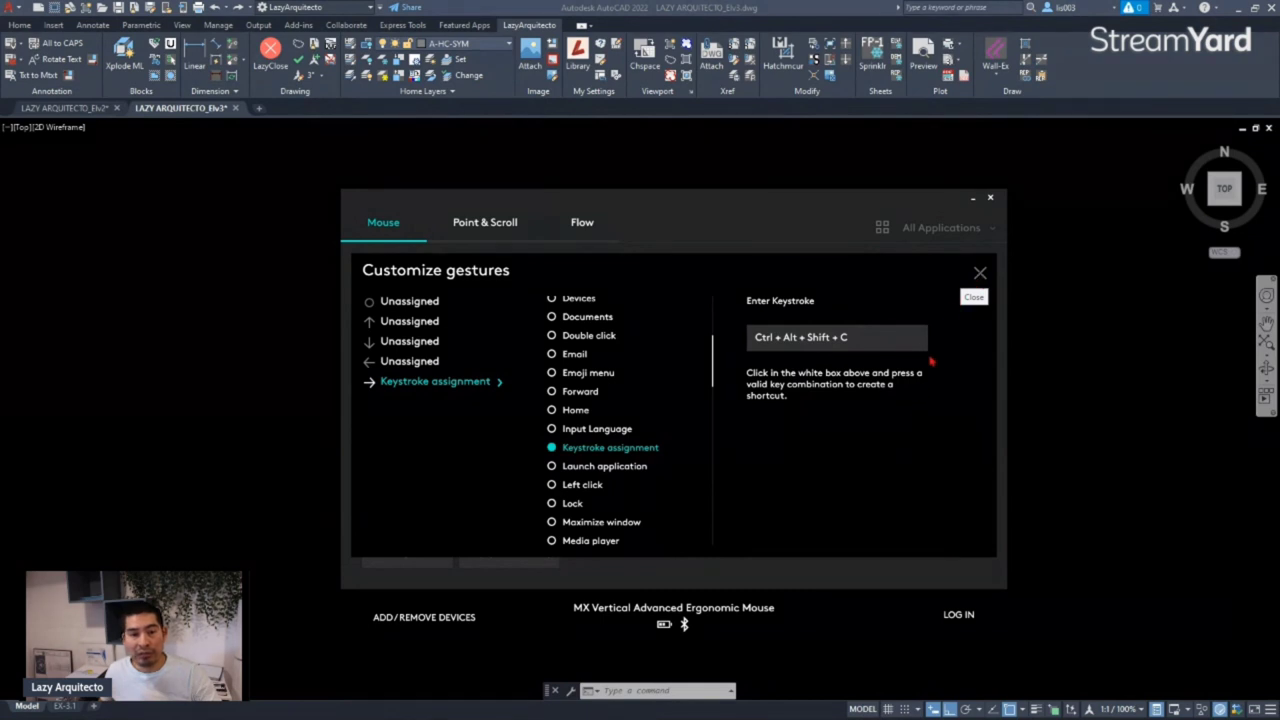
left_click(980, 275)
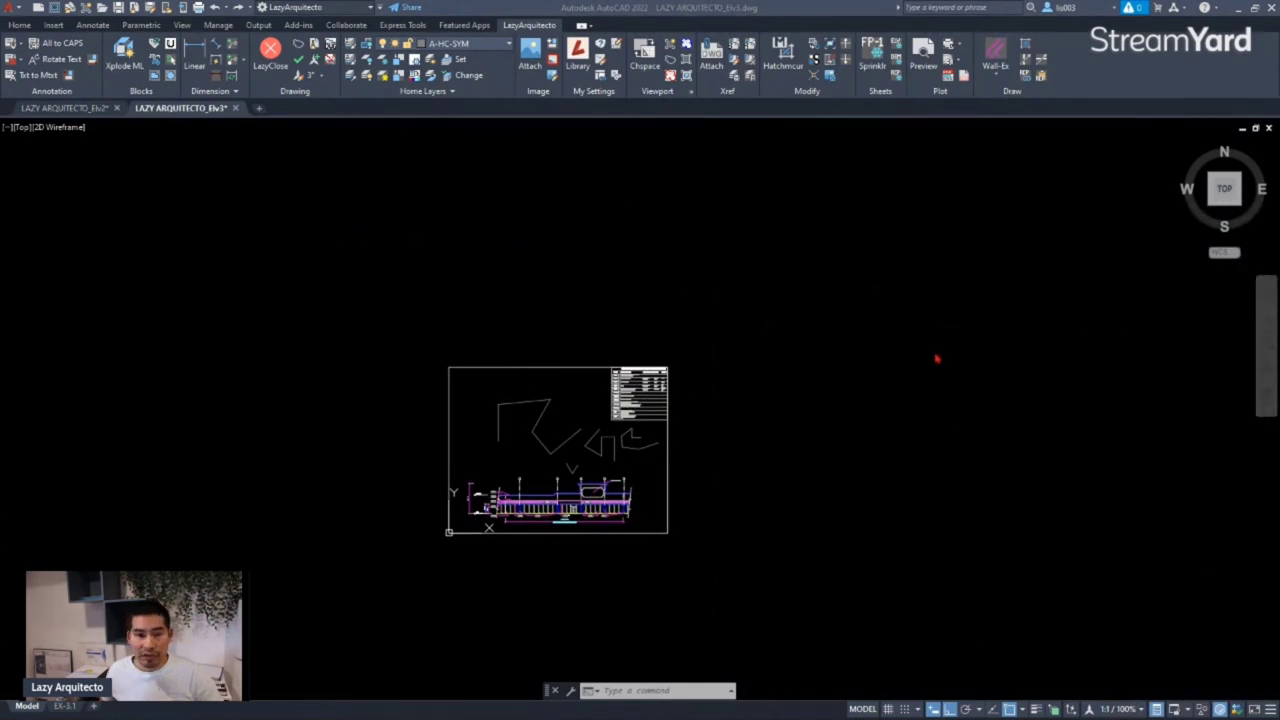
- Zoom far out in both model space and the EX-3.1 layout, finishing back in model space
scroll(489, 488, "down", 3)
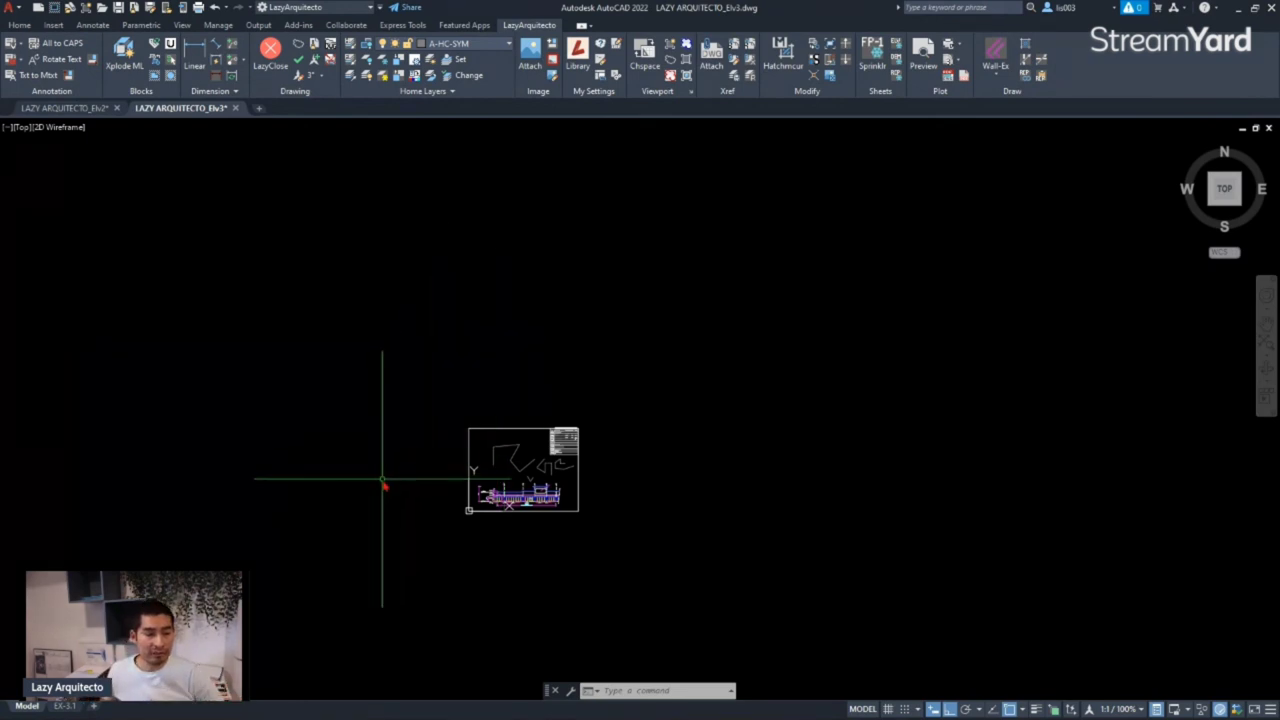
scroll(423, 486, "down", 2)
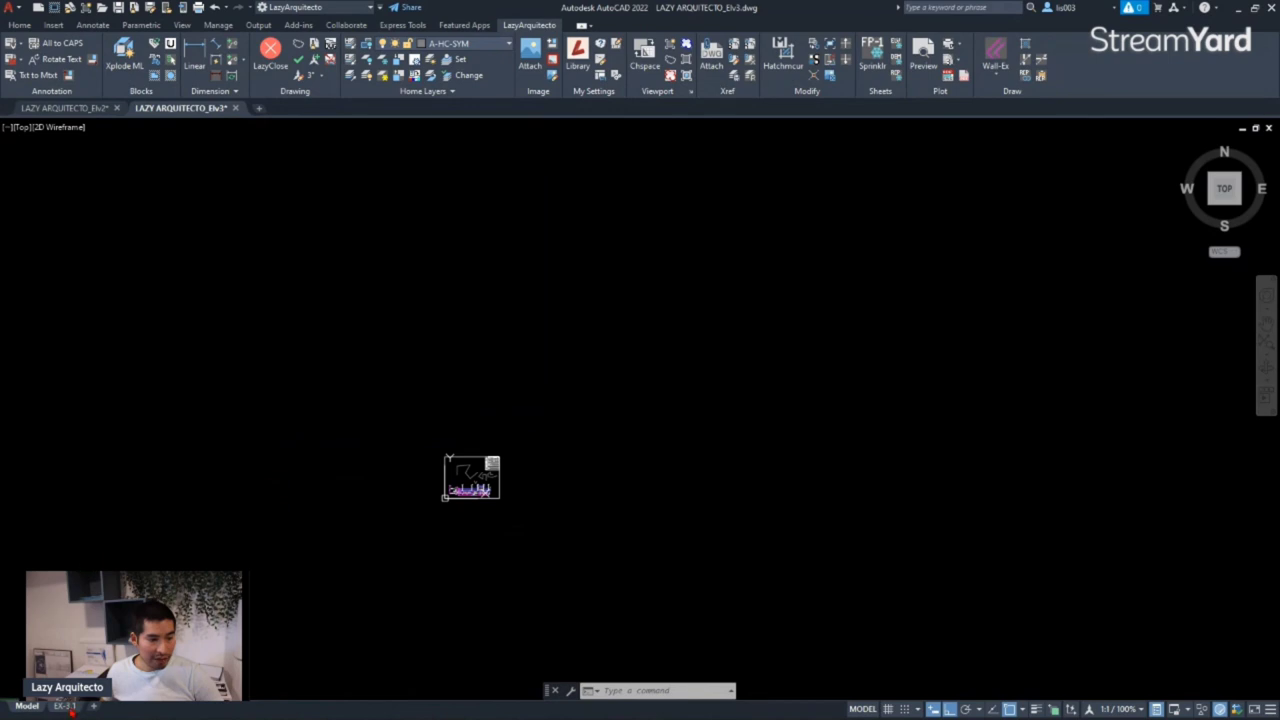
left_click(64, 706)
scroll(425, 440, "down", 8)
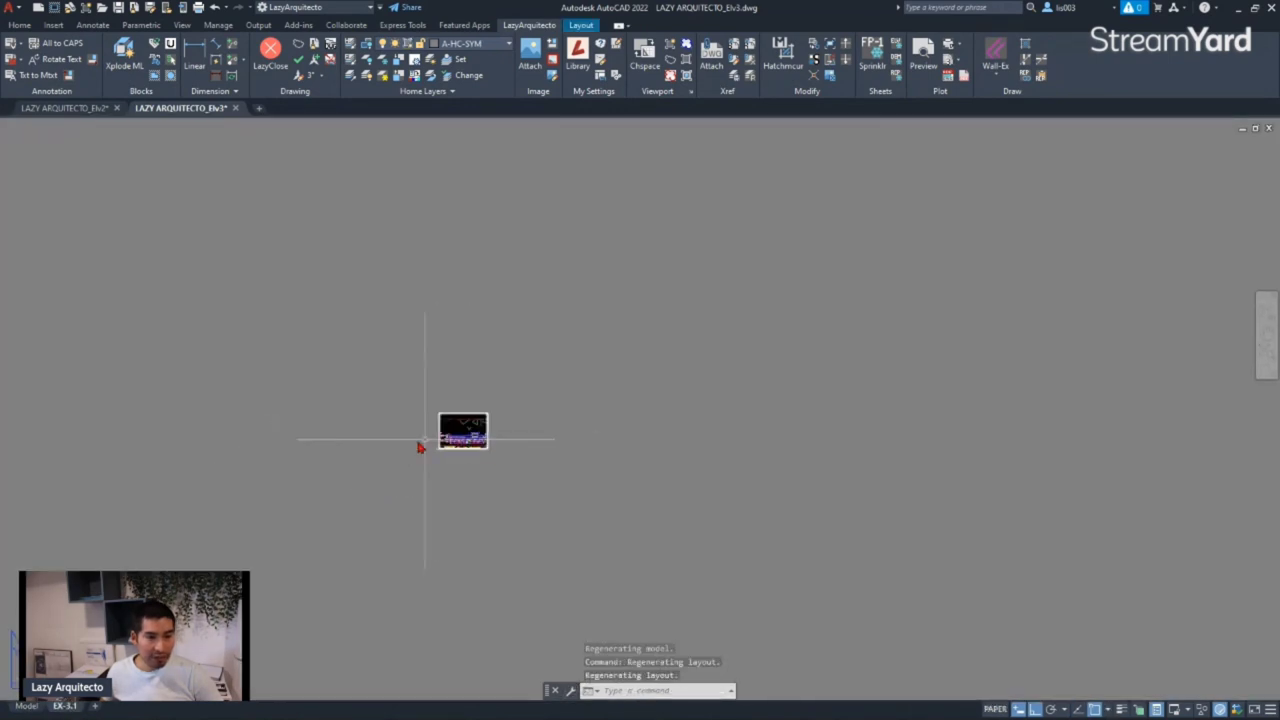
left_click(27, 706)
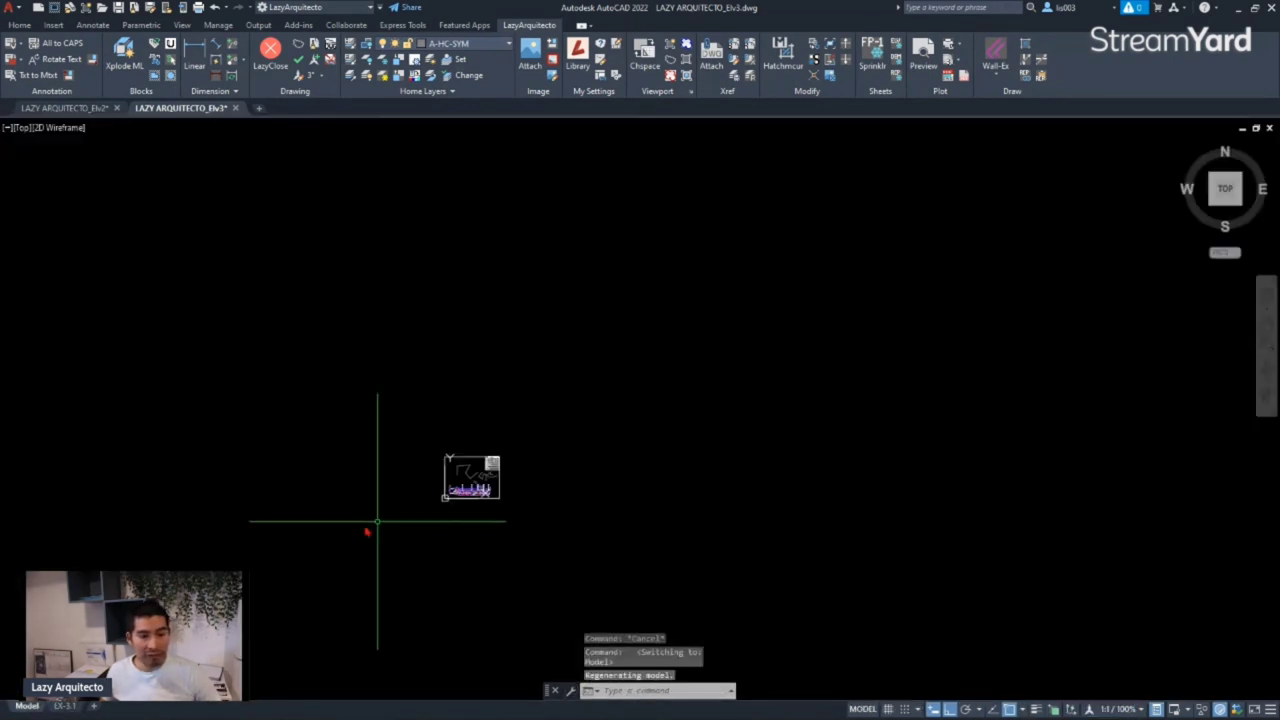
scroll(471, 471, "down", 2)
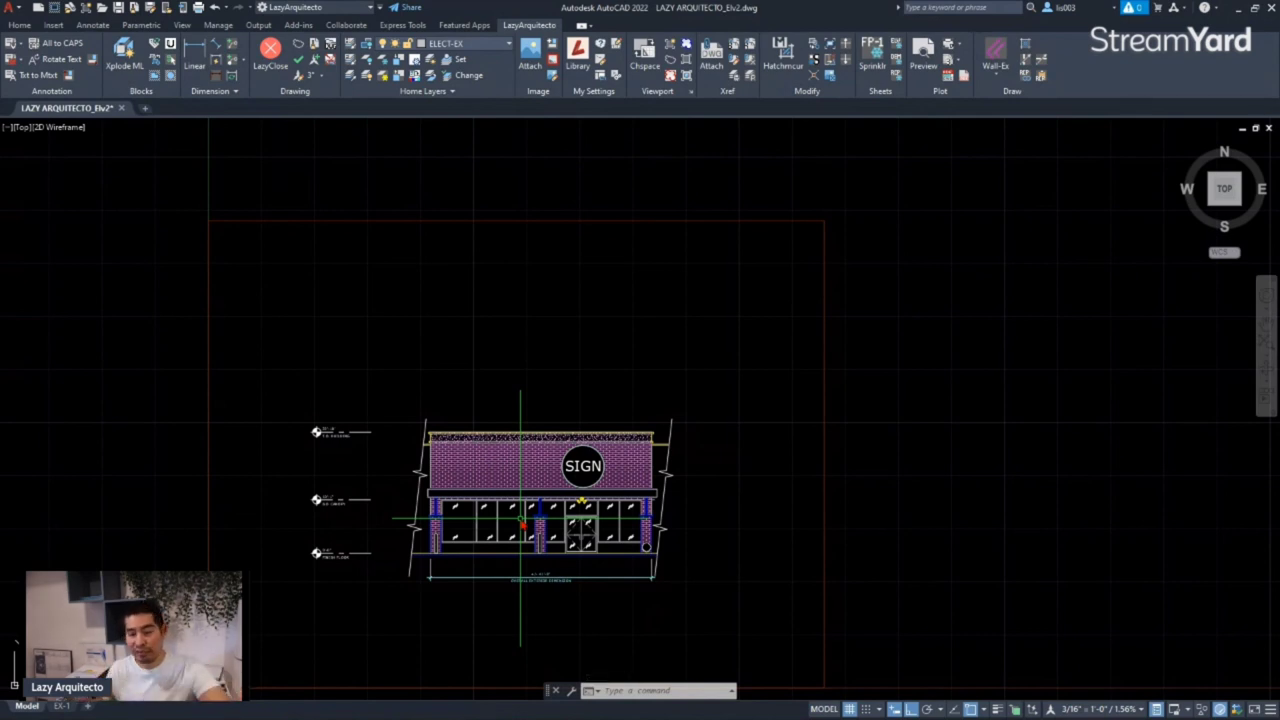
- Examine the vent detail's pipe cover, roofing layers and sealant callouts up close in model space
scroll(423, 443, "down", 5)
scroll(429, 451, "up", 6)
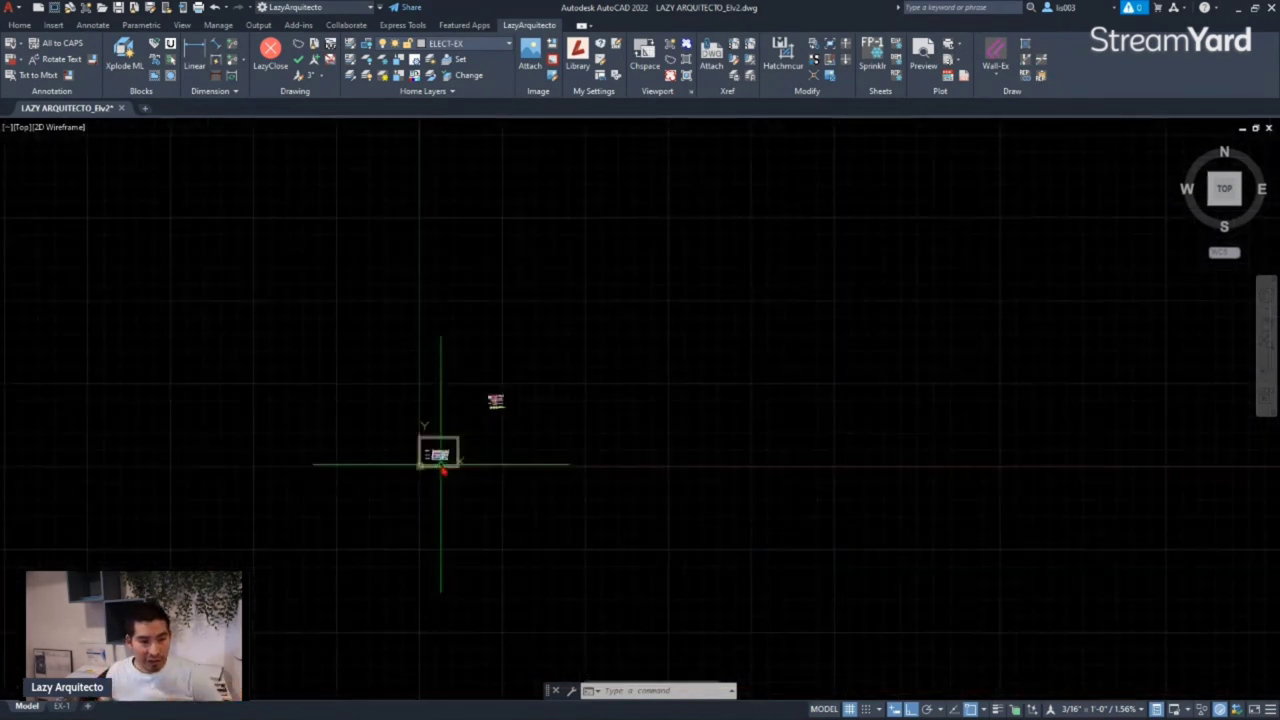
scroll(634, 234, "up", 10)
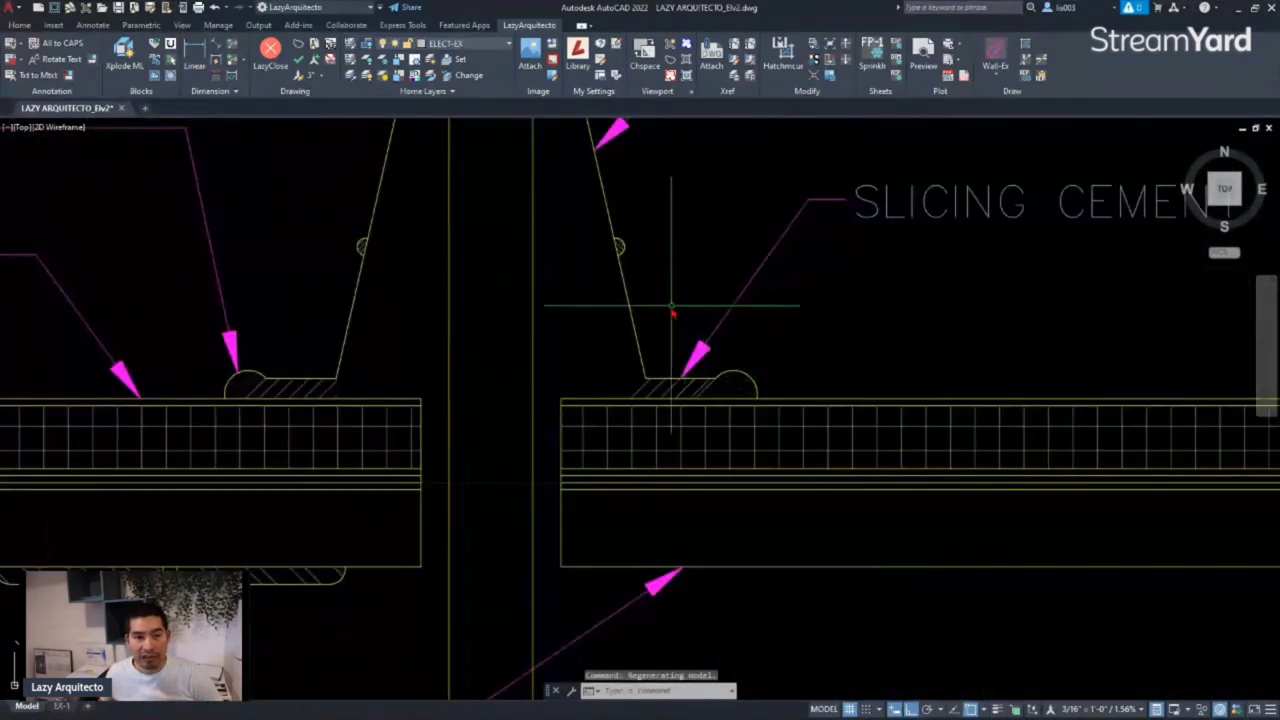
scroll(640, 320, "down", 2)
left_click_drag(589, 333, 555, 372)
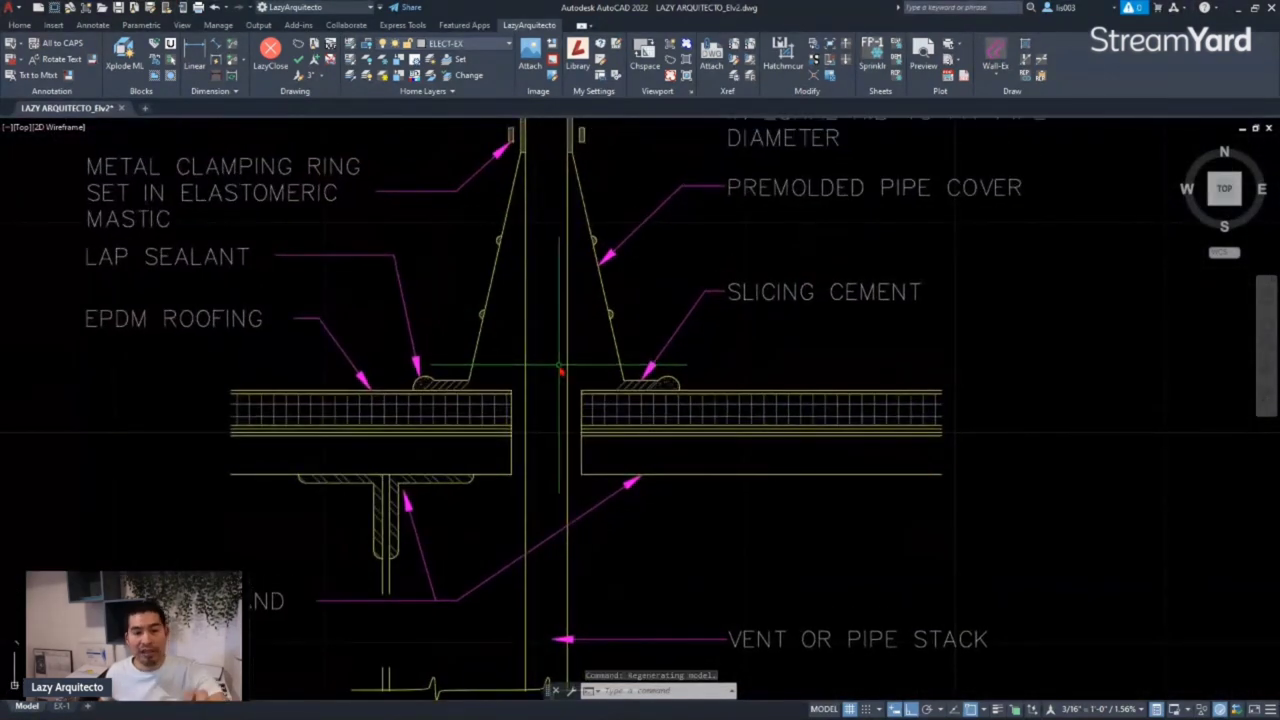
scroll(552, 378, "up", 4)
scroll(555, 383, "down", 4)
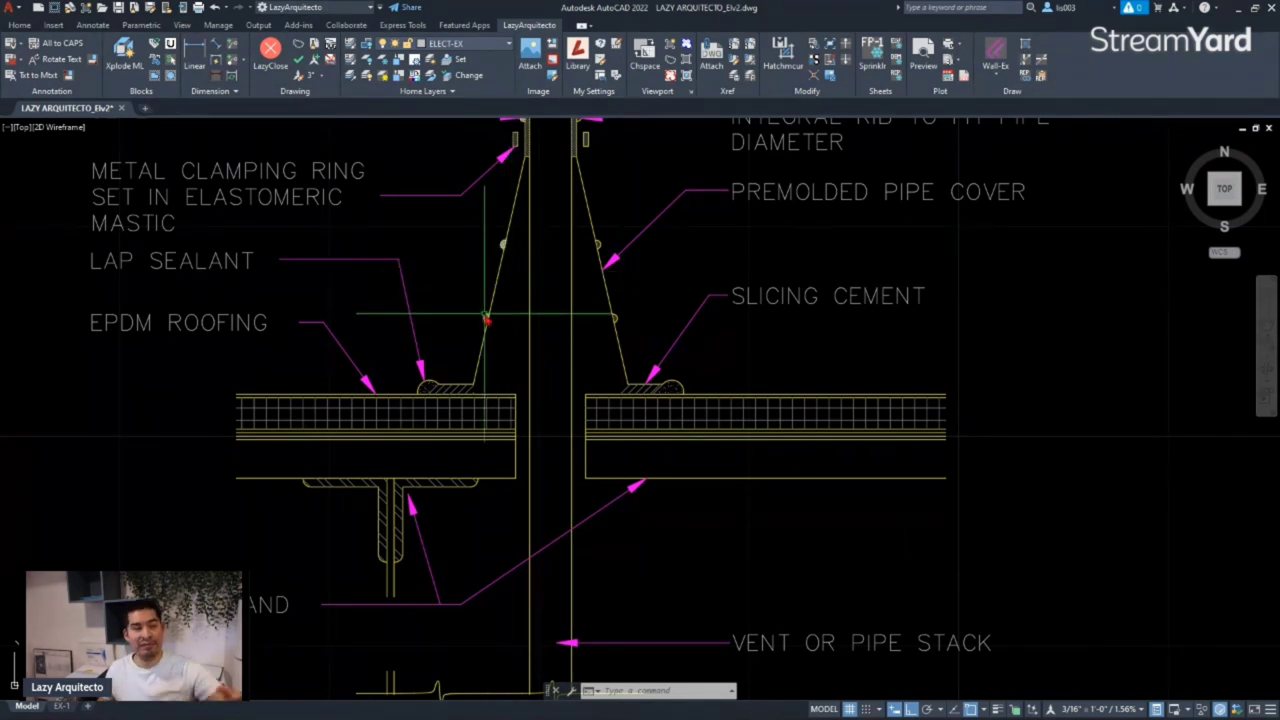
- Zoom far out in the EX-1 layout and return to model space
left_click(61, 706)
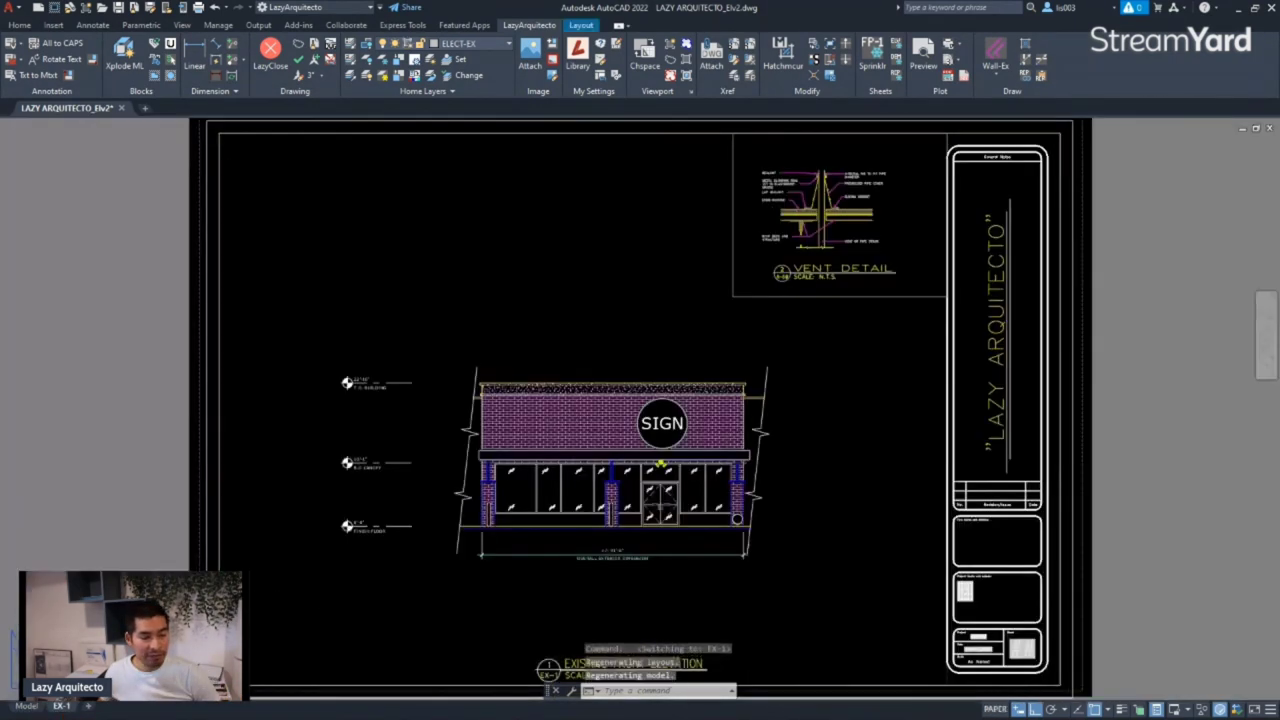
scroll(433, 485, "down", 5)
left_click(26, 706)
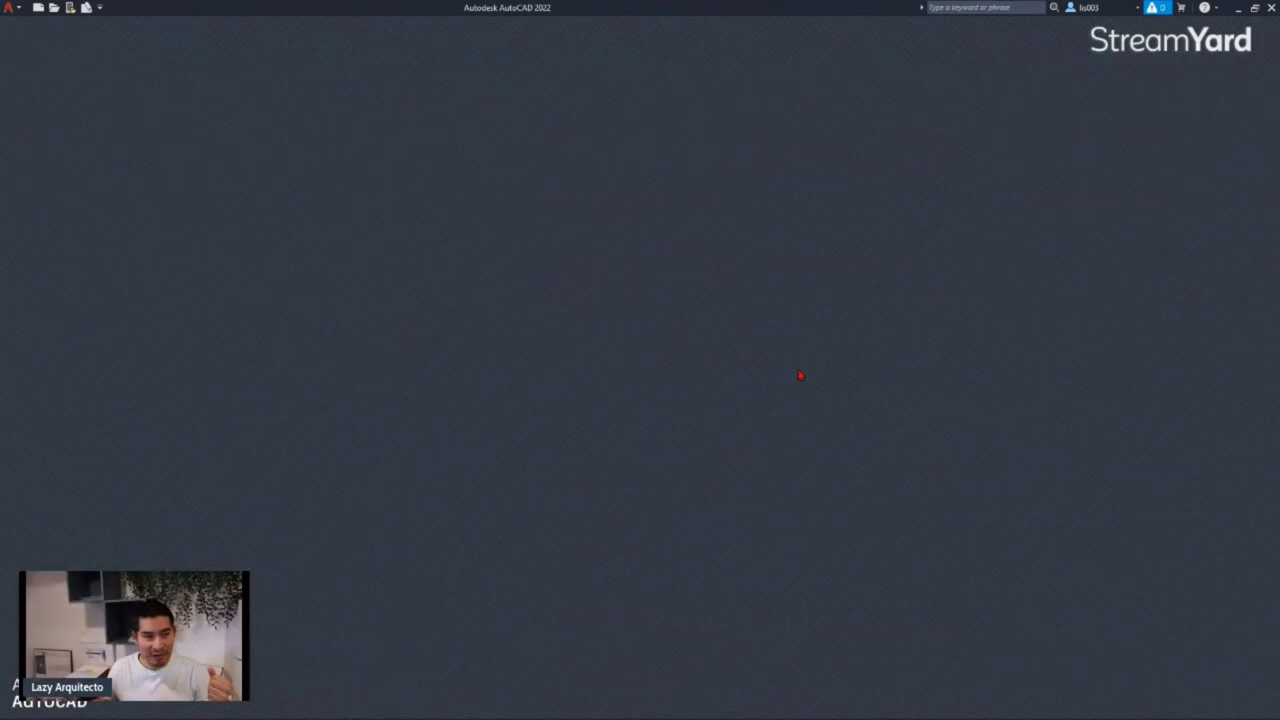
- Open the recent drawing LAZY ARQUITECTO_Elv3.dwg and switch it to model space
left_click(9, 7)
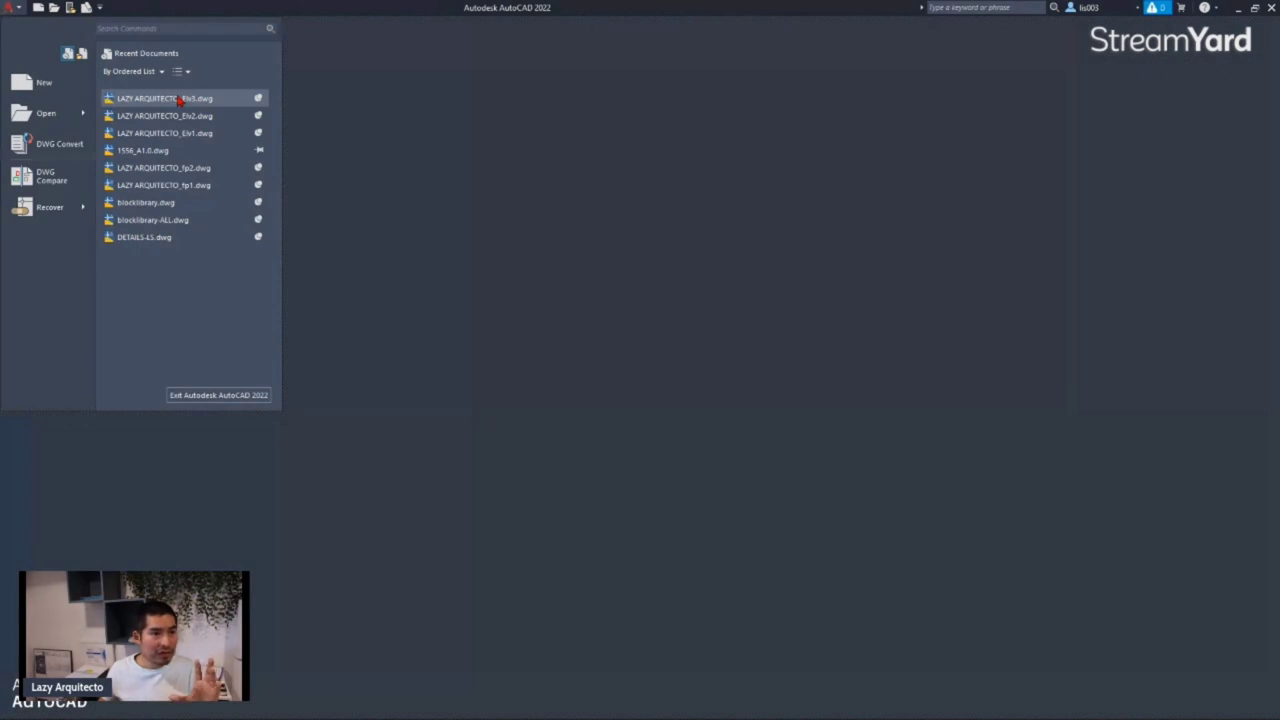
mouse_move(180, 100)
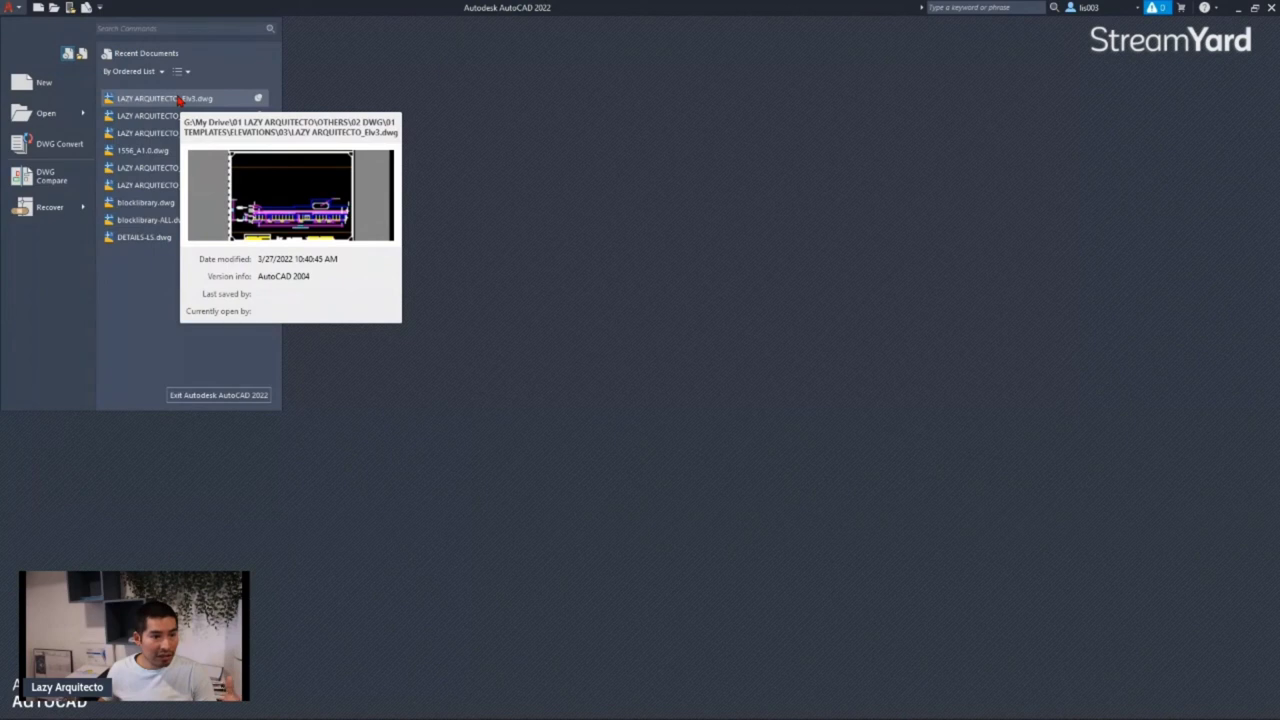
left_click(180, 100)
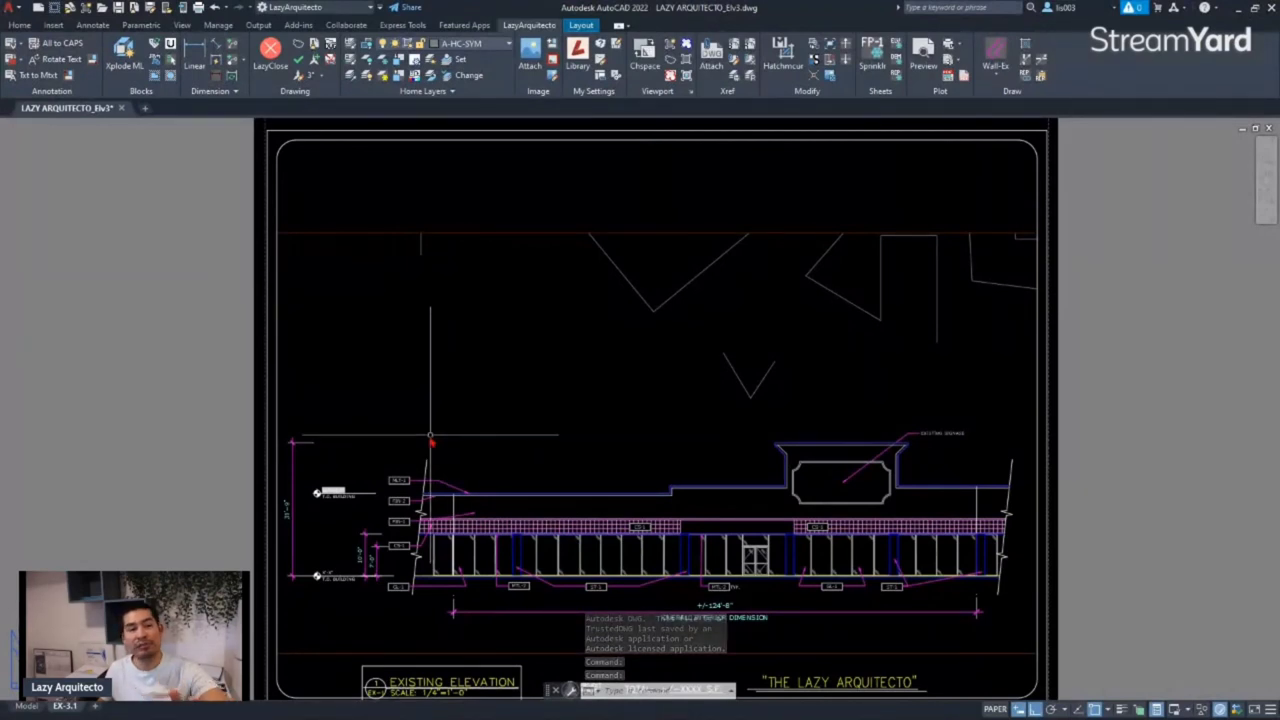
left_click(26, 706)
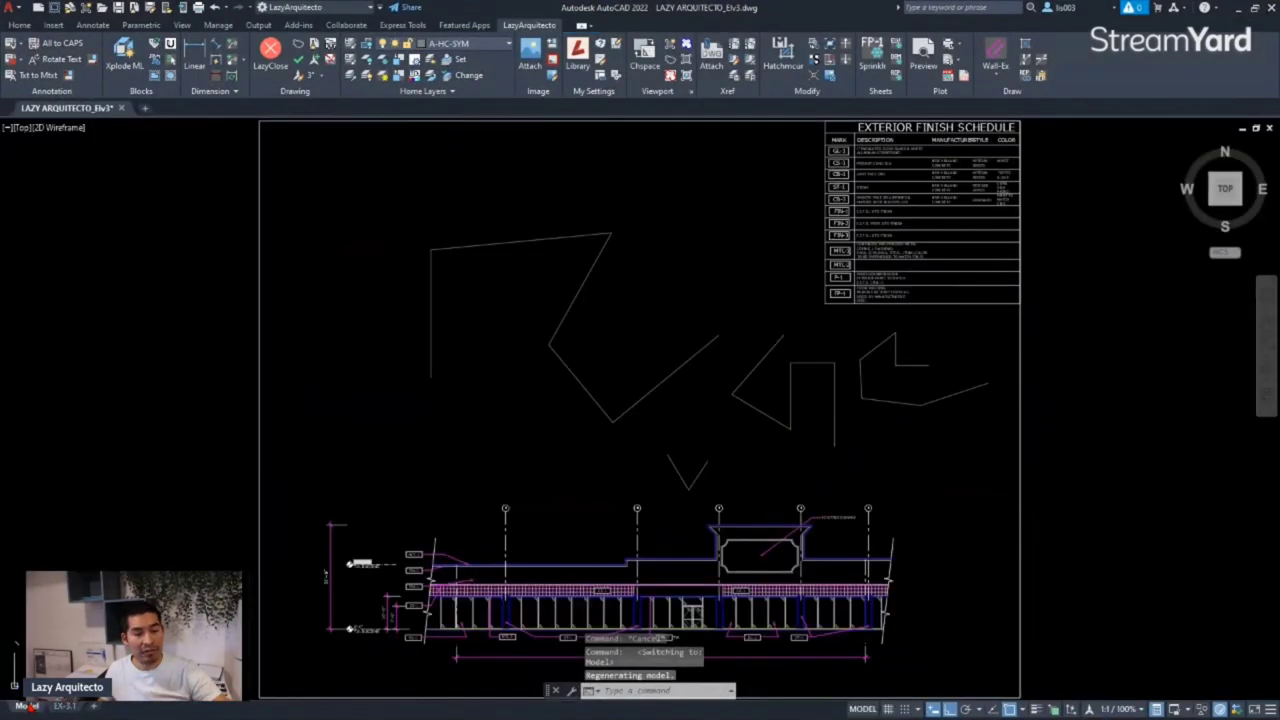